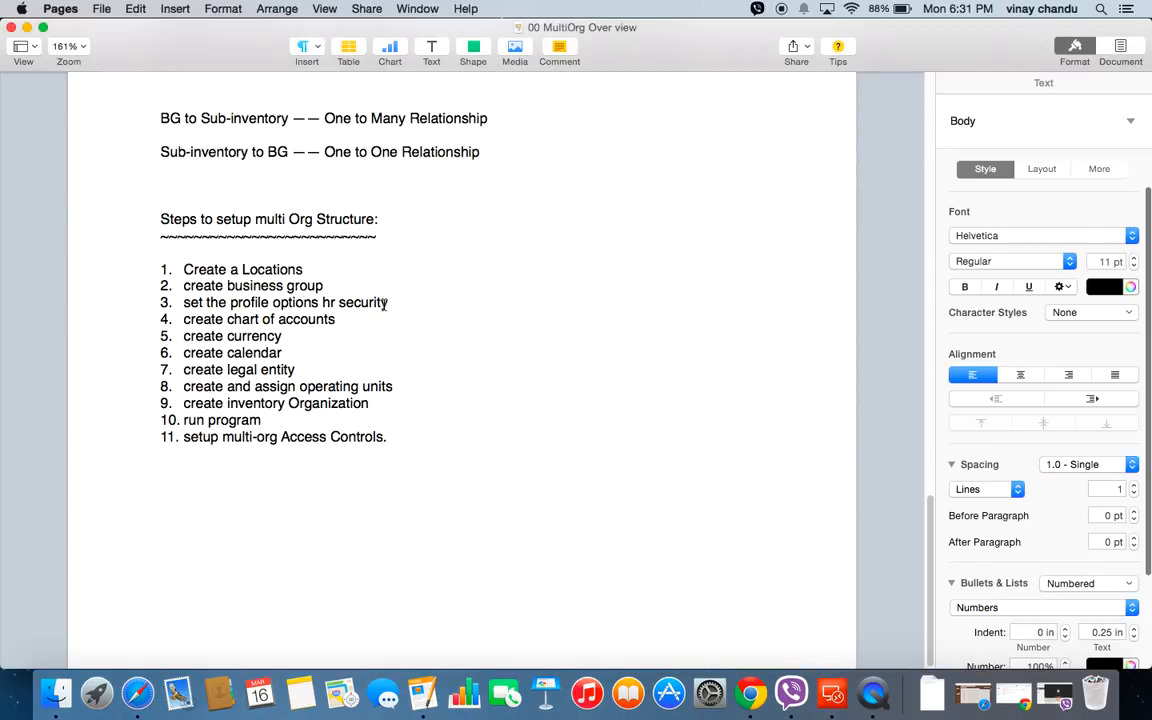
Step: Switch from the setup notes to the Oracle Applications session and close the open Period Types form
{"action": "left_click_drag", "start_coordinate": [284, 337], "coordinate": [165, 265]}
{"action": "left_click", "coordinate": [343, 313]}
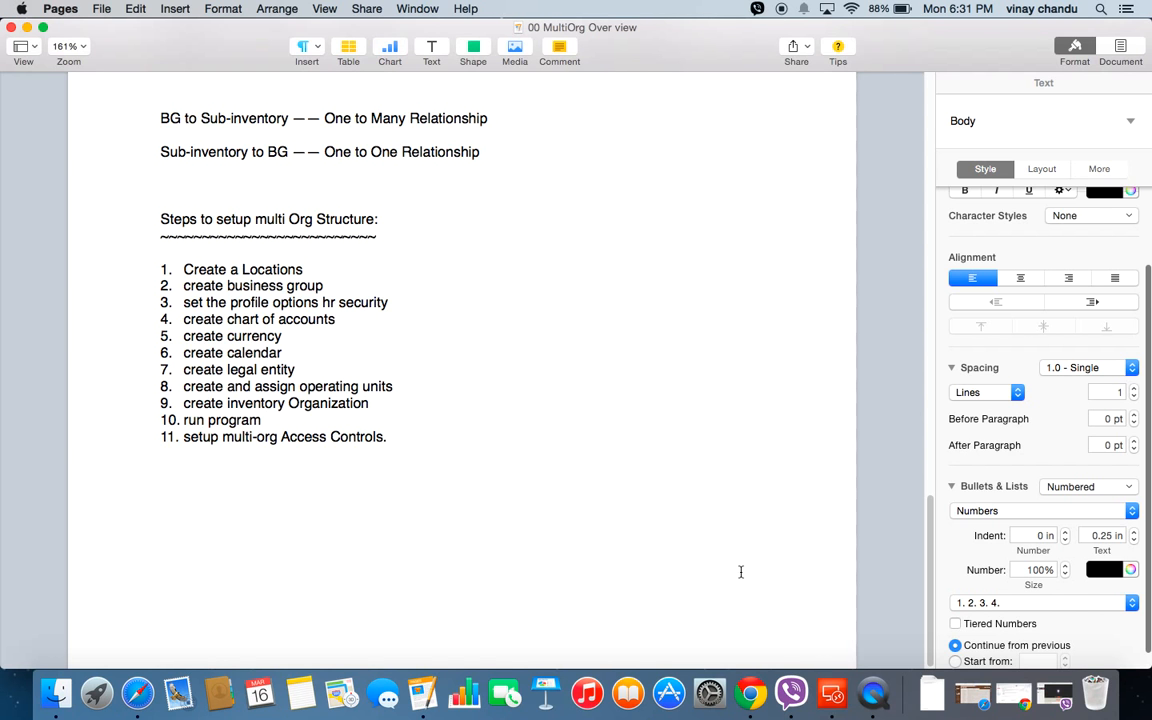
{"action": "left_click", "coordinate": [831, 692]}
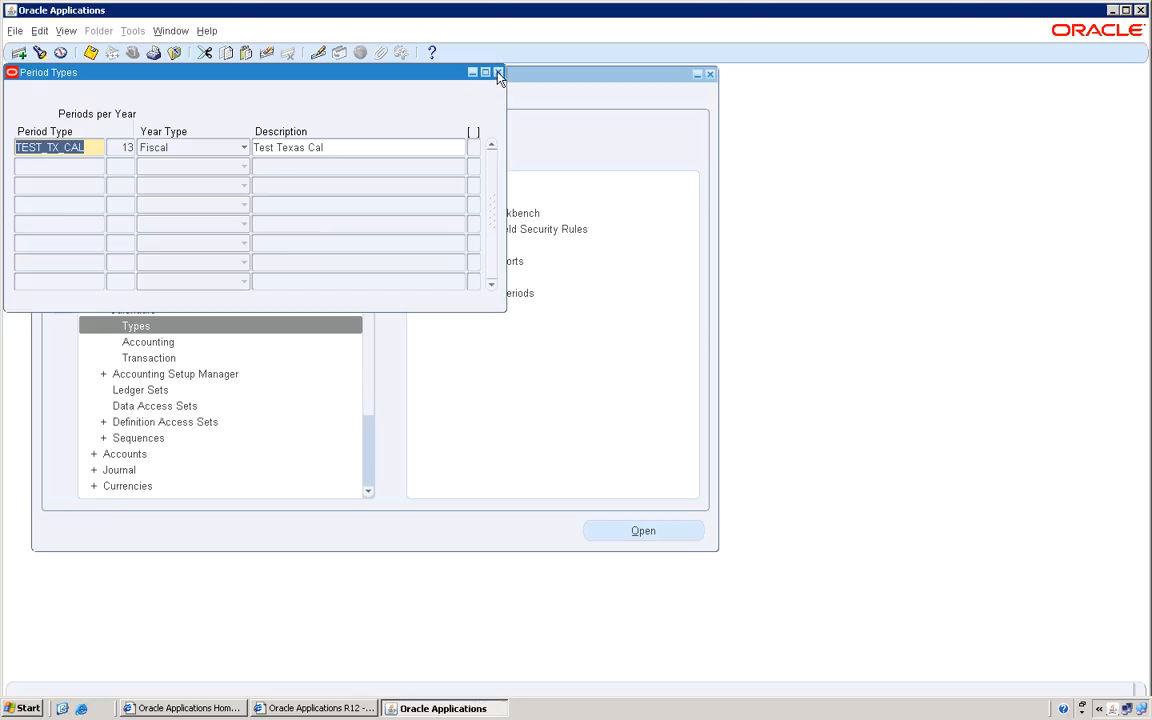
{"action": "left_click", "coordinate": [498, 73]}
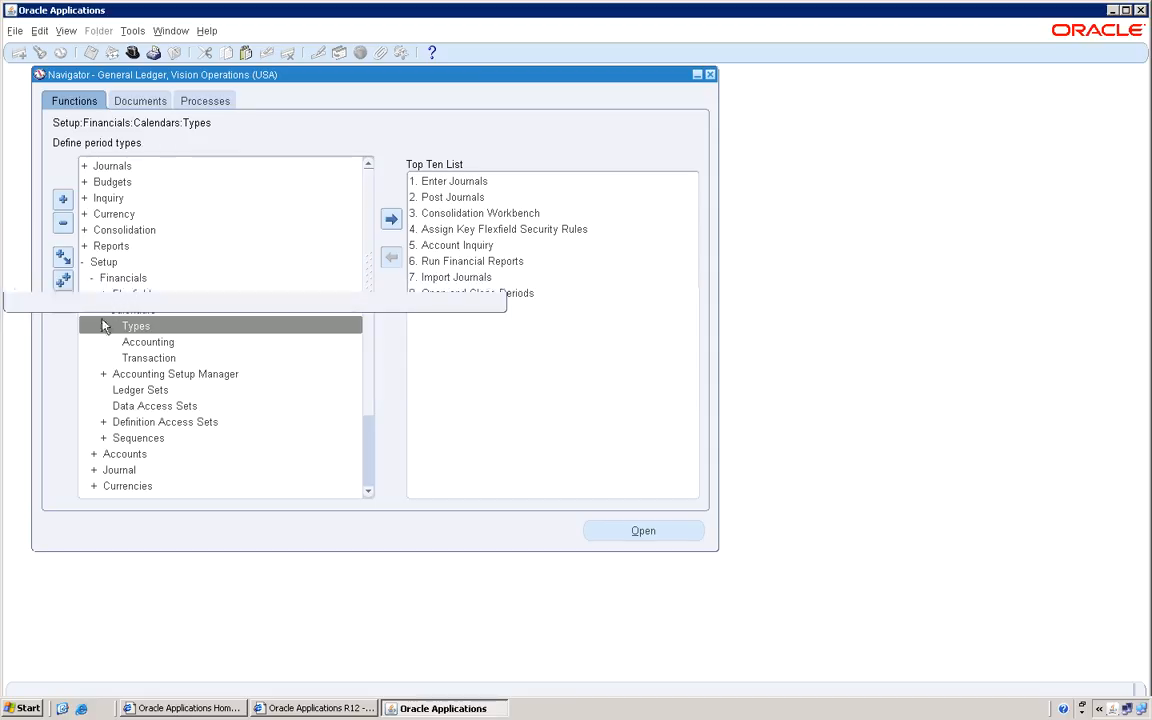
Step: Collapse the navigator tree, then open the period types form under Setup, Financials, Calendars, Types
{"action": "left_click", "coordinate": [63, 305]}
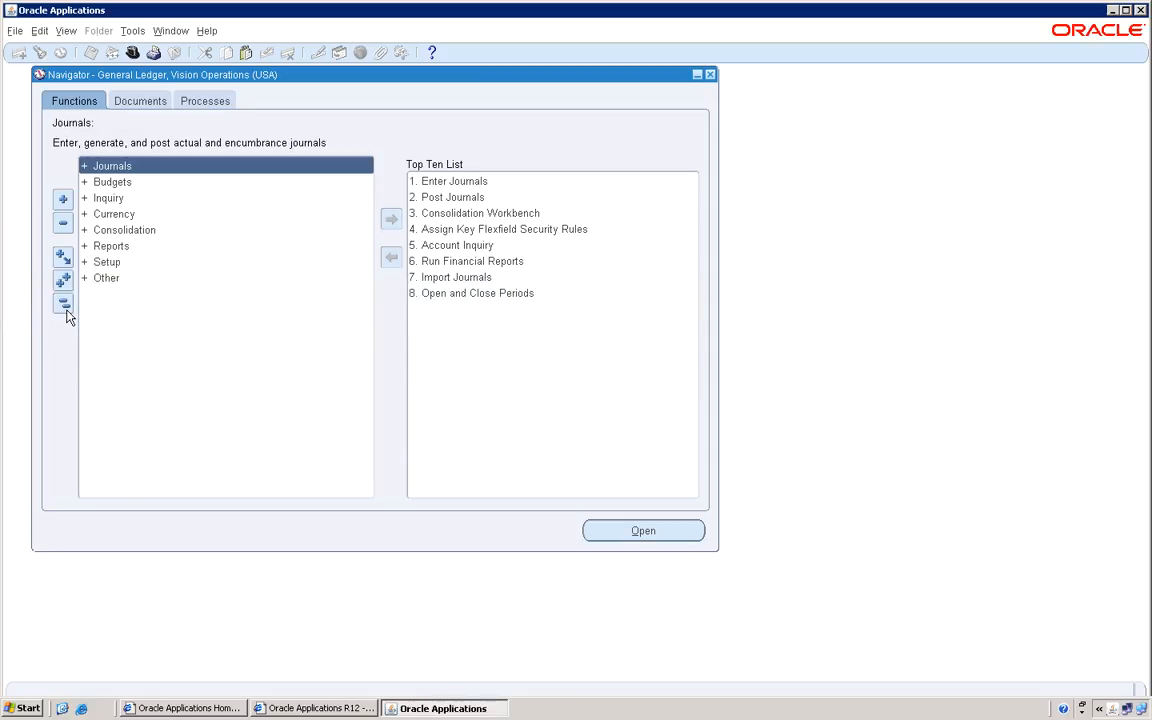
{"action": "left_click", "coordinate": [106, 264]}
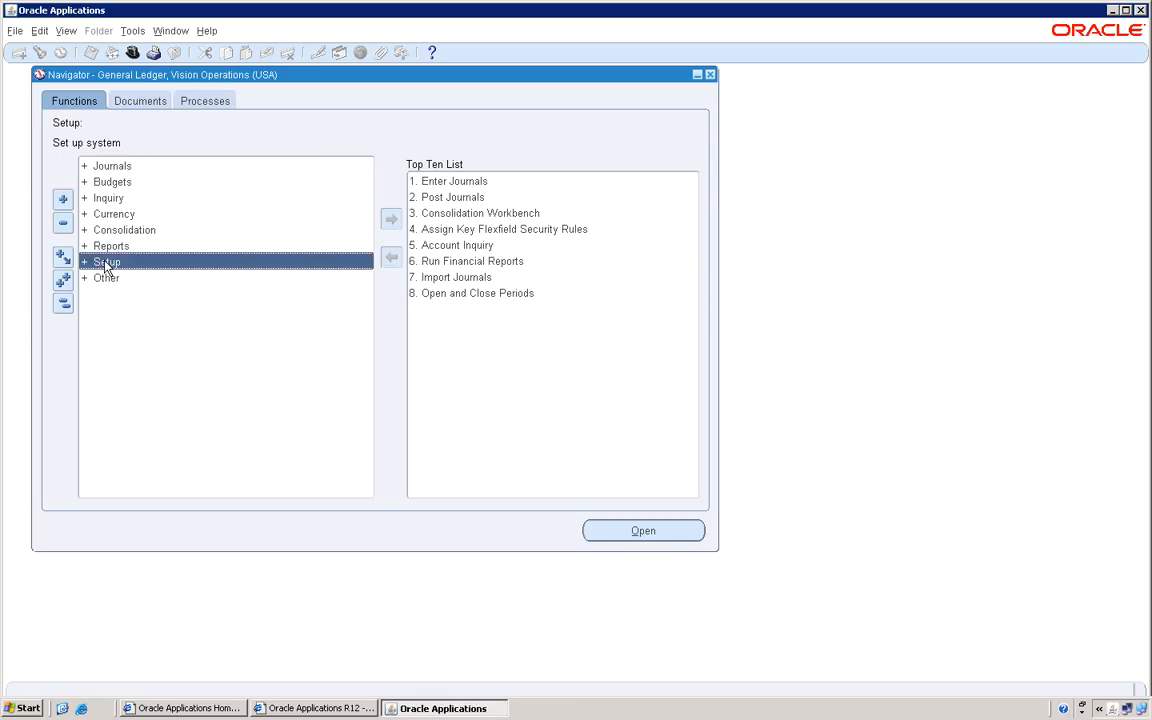
{"action": "double_click", "coordinate": [106, 264]}
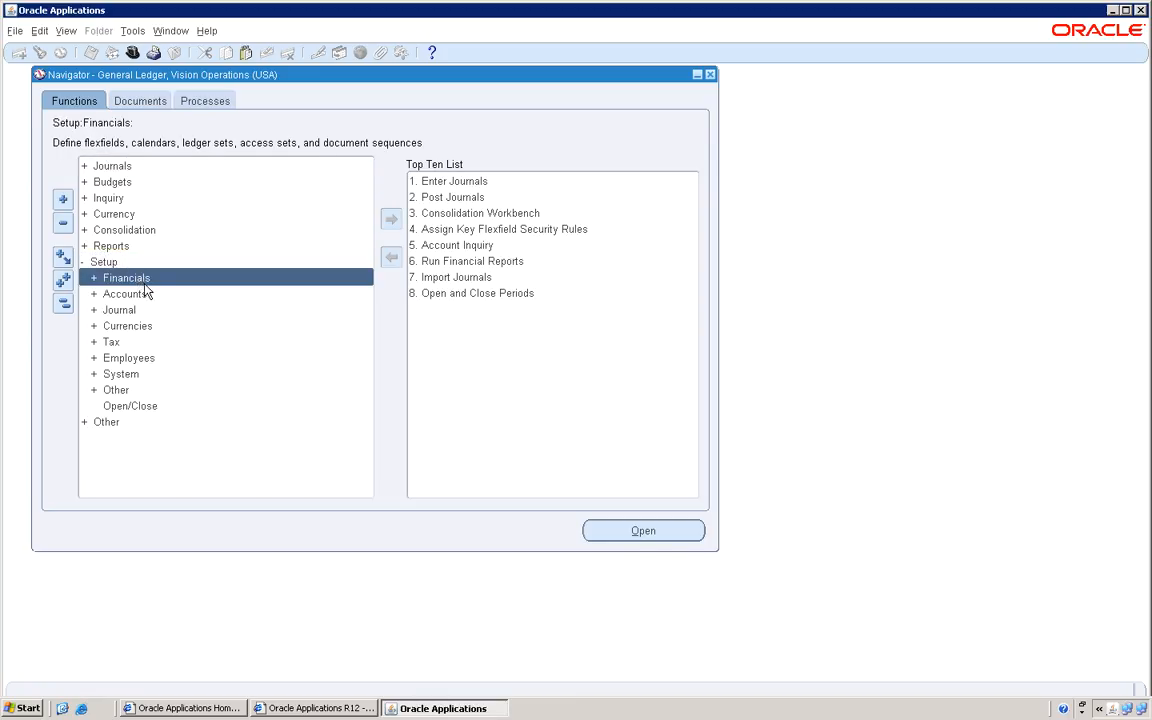
{"action": "double_click", "coordinate": [137, 281]}
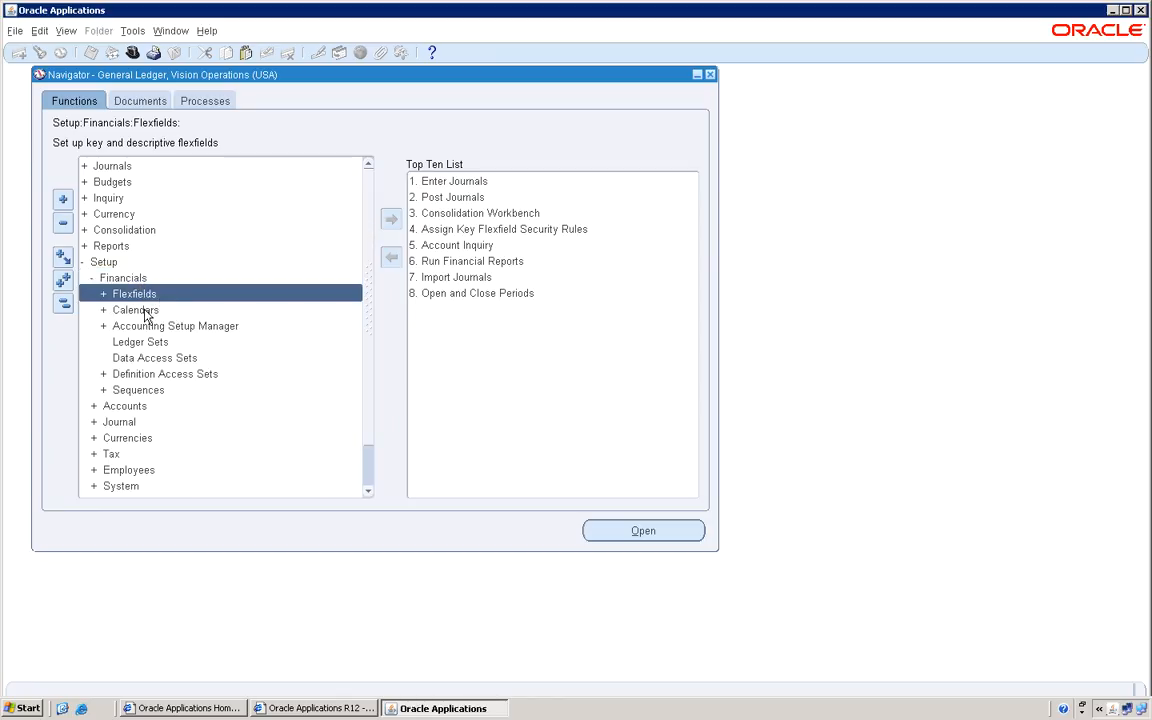
{"action": "left_click", "coordinate": [145, 312]}
{"action": "double_click", "coordinate": [145, 312]}
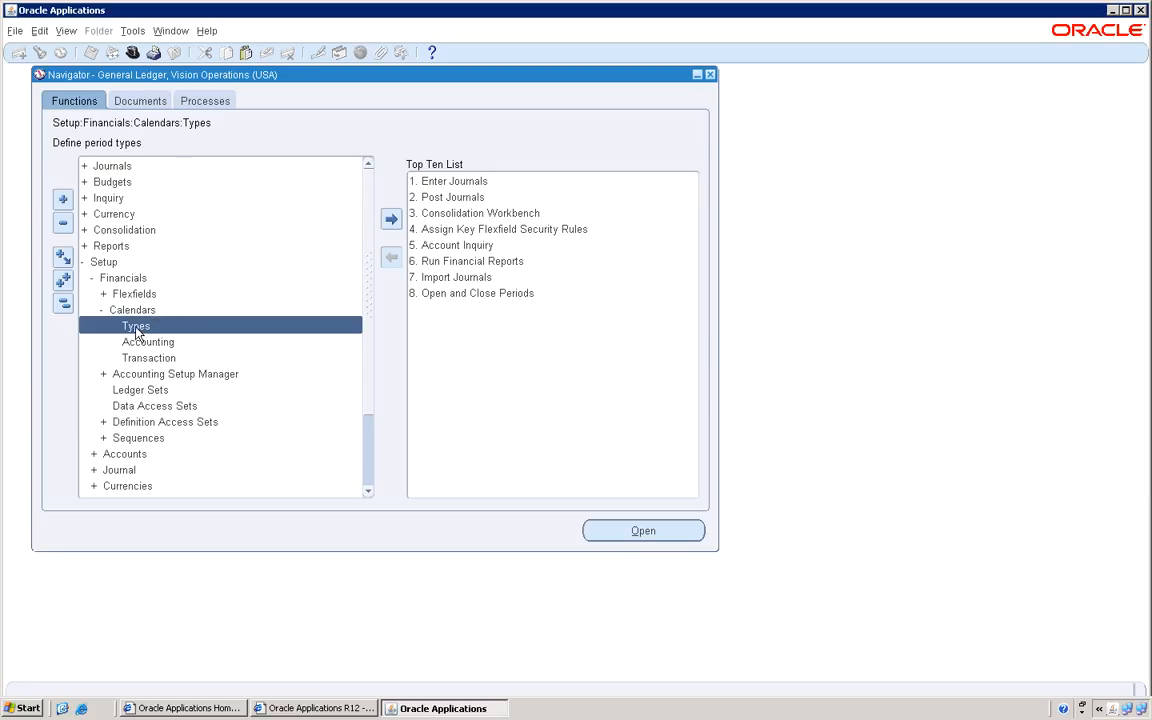
{"action": "double_click", "coordinate": [137, 328]}
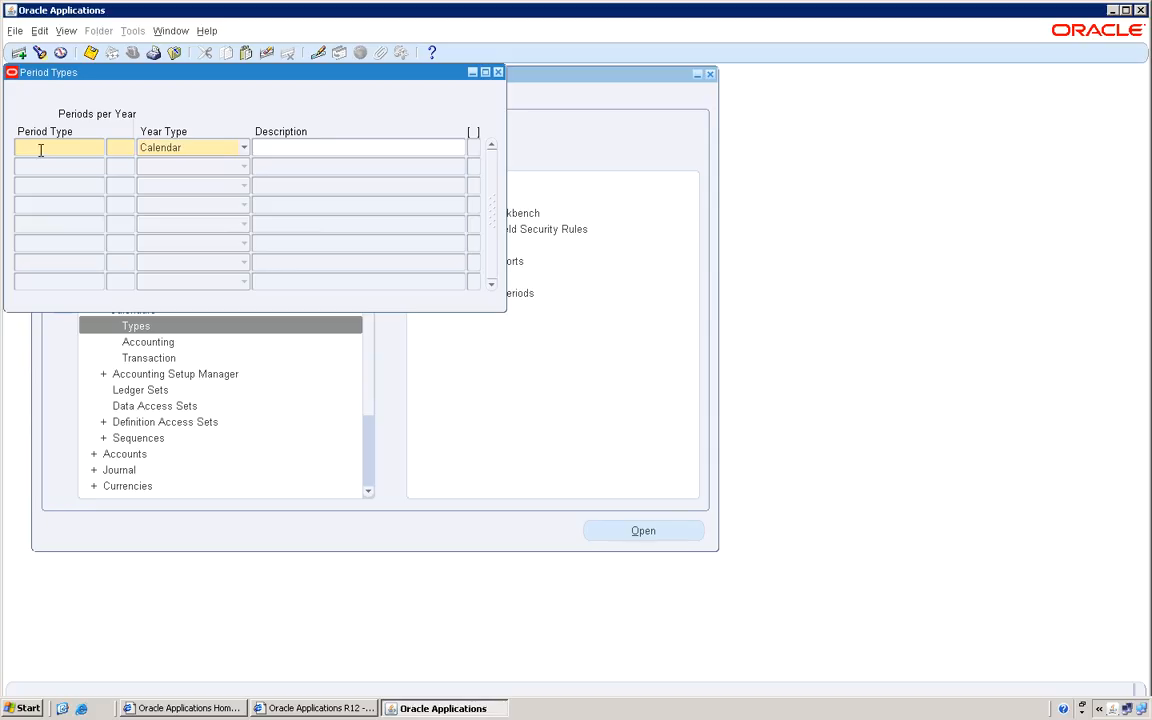
Step: Query the period types by example for TEST_TX_CAL
{"action": "left_click", "coordinate": [70, 35]}
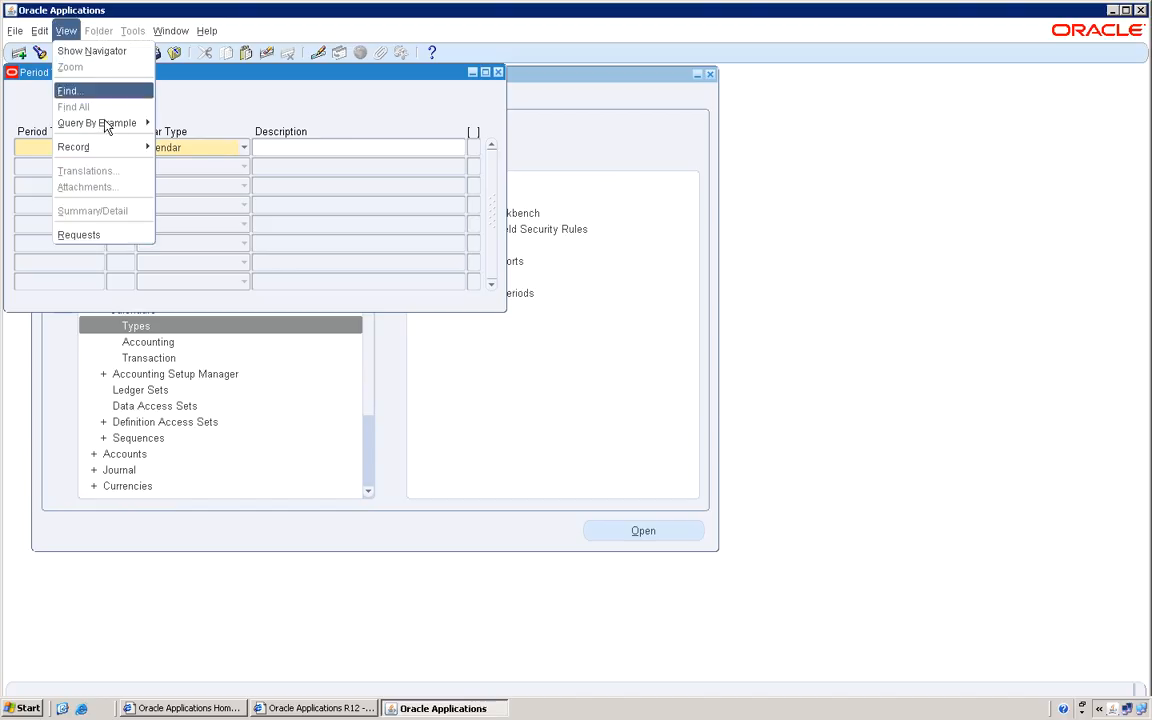
{"action": "mouse_move", "coordinate": [105, 124]}
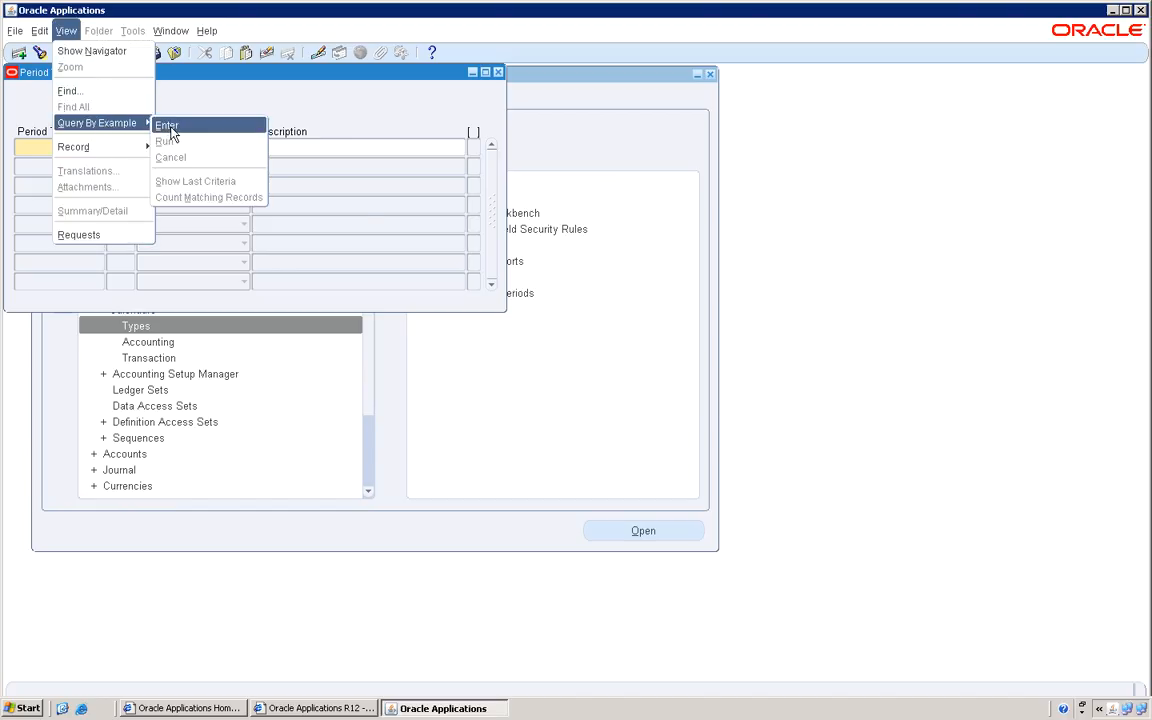
{"action": "left_click", "coordinate": [166, 125]}
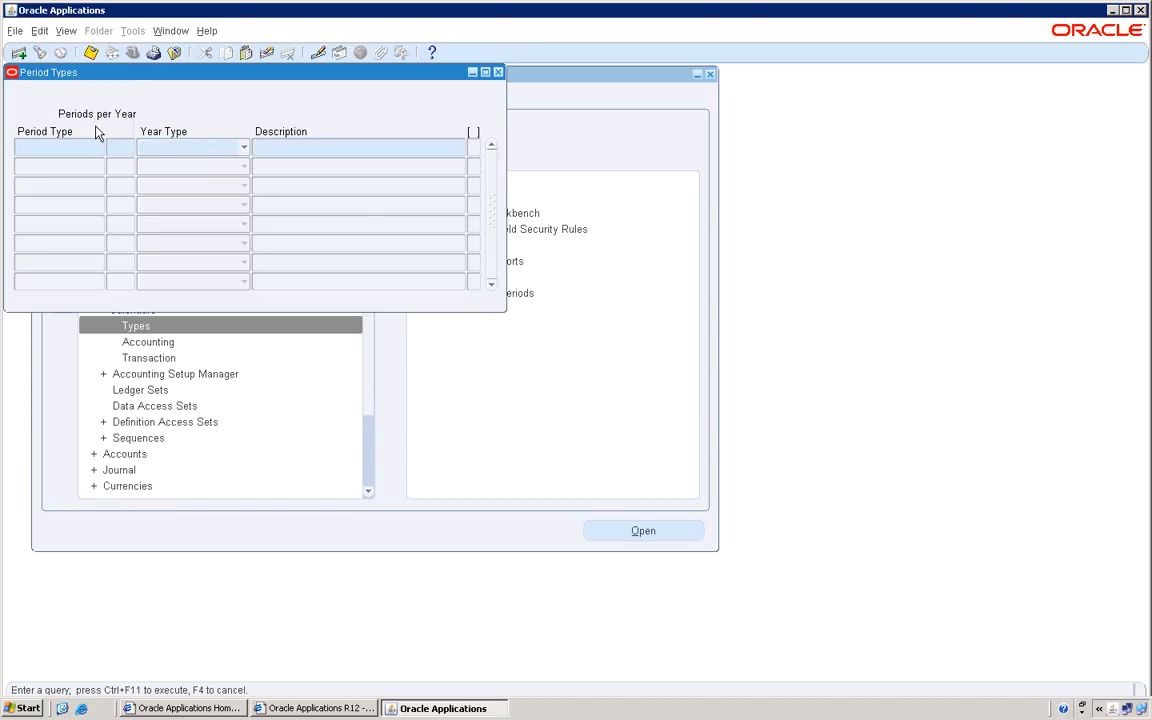
{"action": "type", "text": "TEST_TX_CAL"}
{"action": "left_click", "coordinate": [66, 31]}
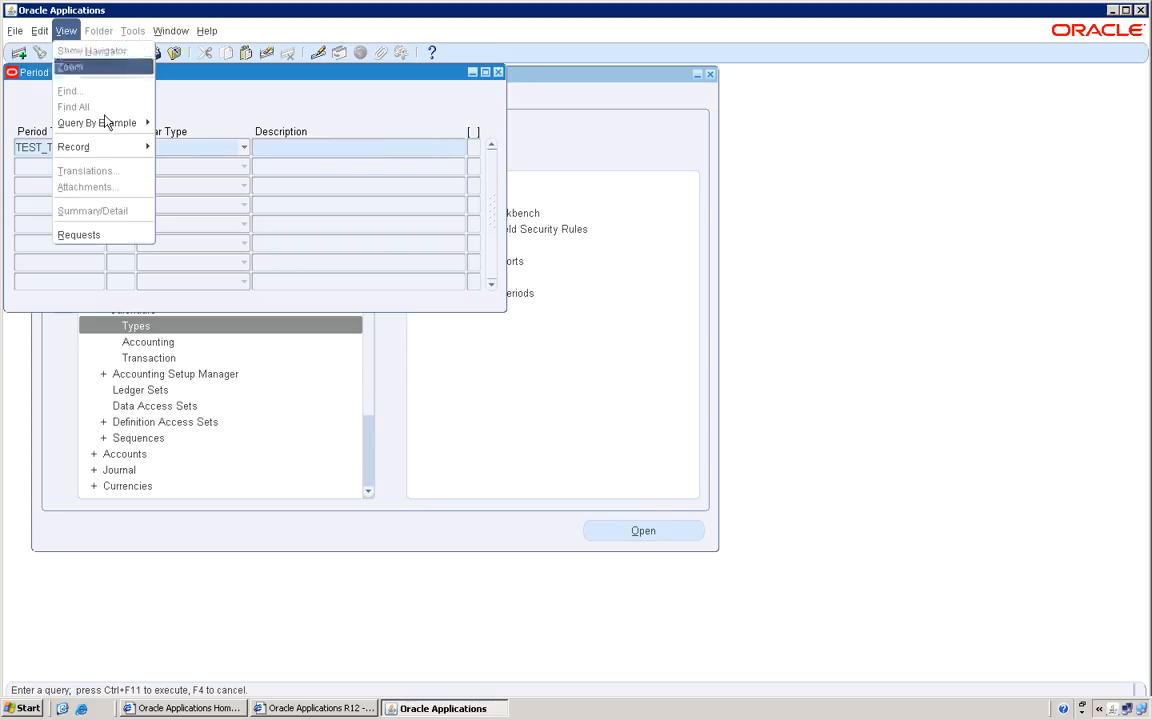
{"action": "mouse_move", "coordinate": [120, 122]}
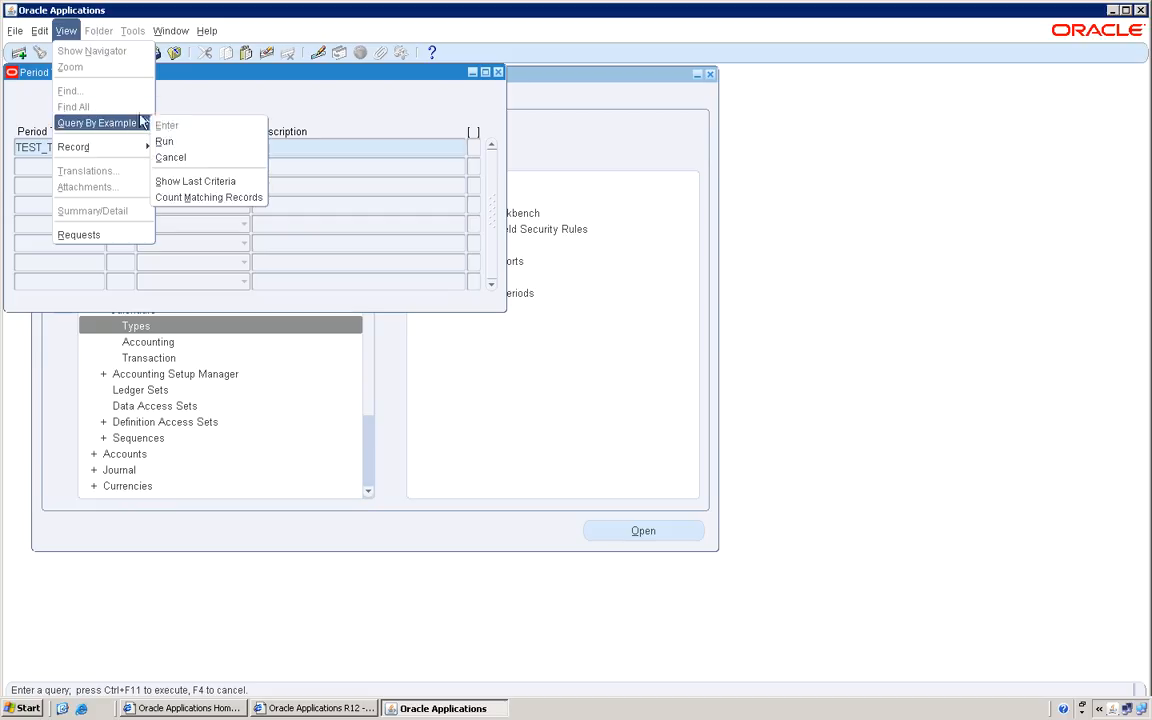
{"action": "left_click", "coordinate": [190, 145]}
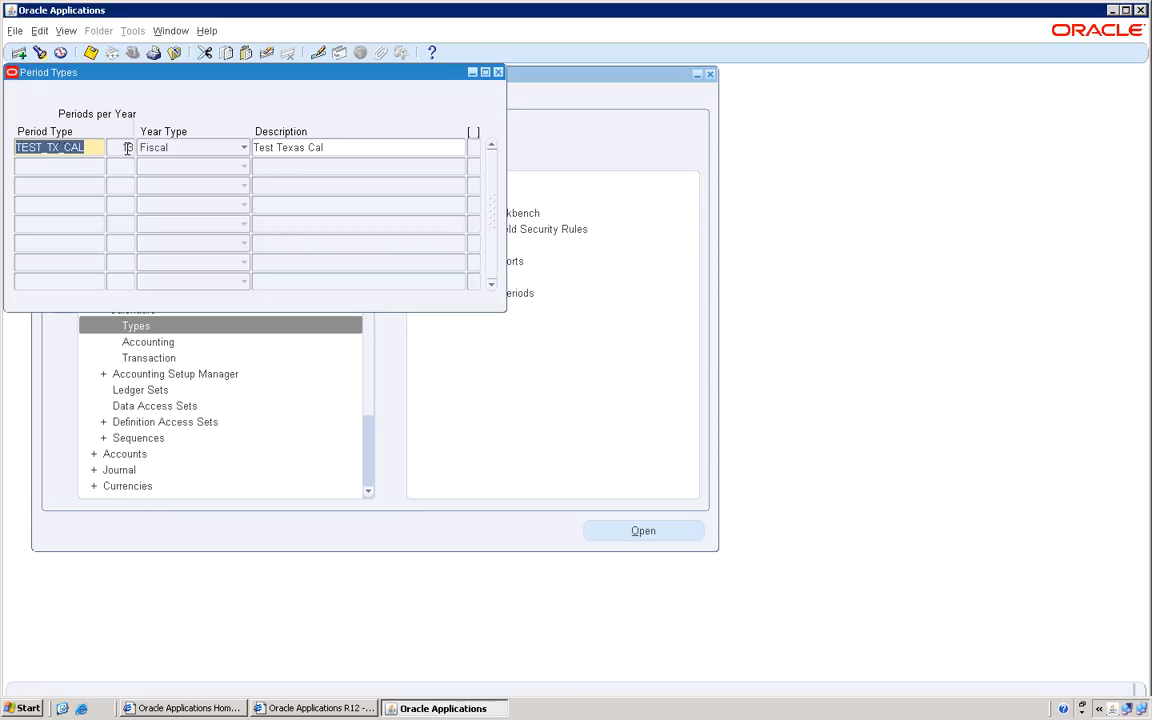
Step: Review the Year Type choices for TEST_TX_CAL, select Fiscal, and close the period types form
{"action": "left_click", "coordinate": [230, 150]}
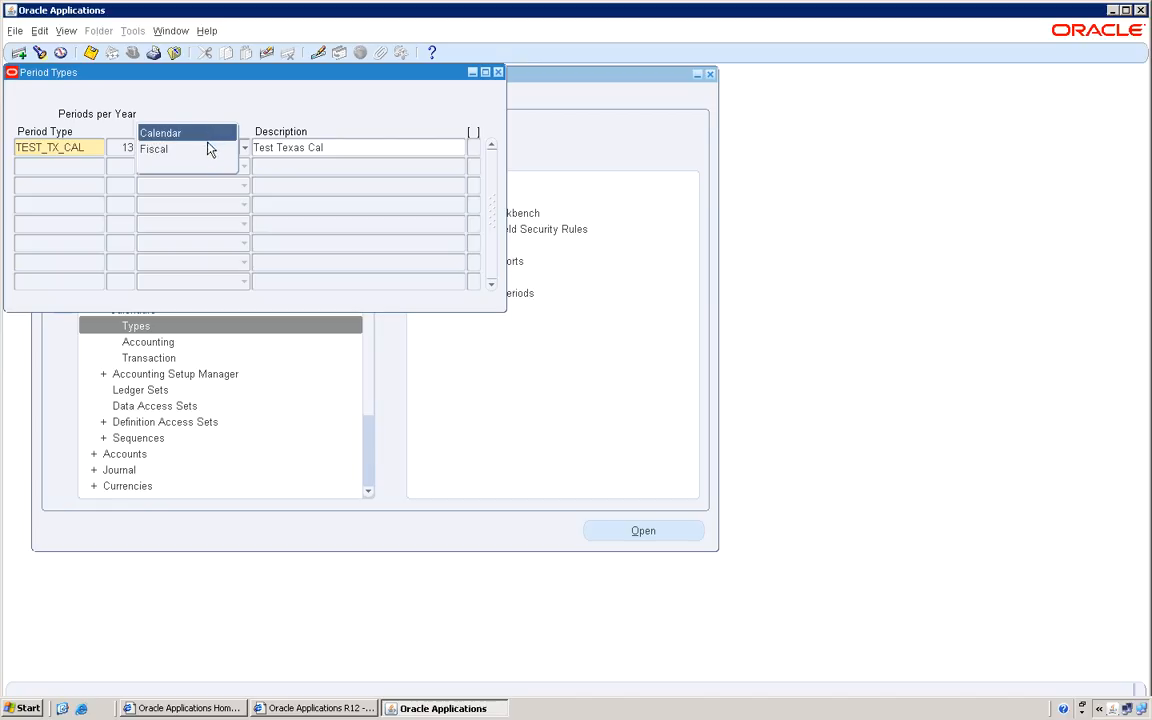
{"action": "left_click", "coordinate": [207, 150]}
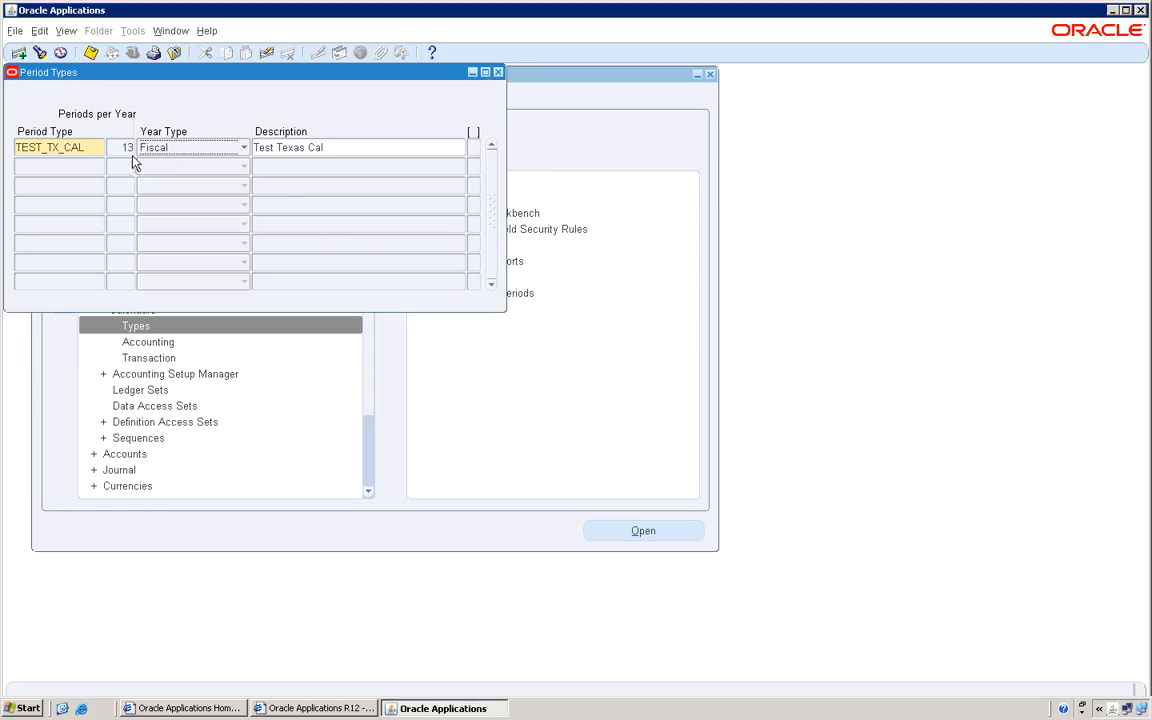
{"action": "left_click", "coordinate": [499, 74]}
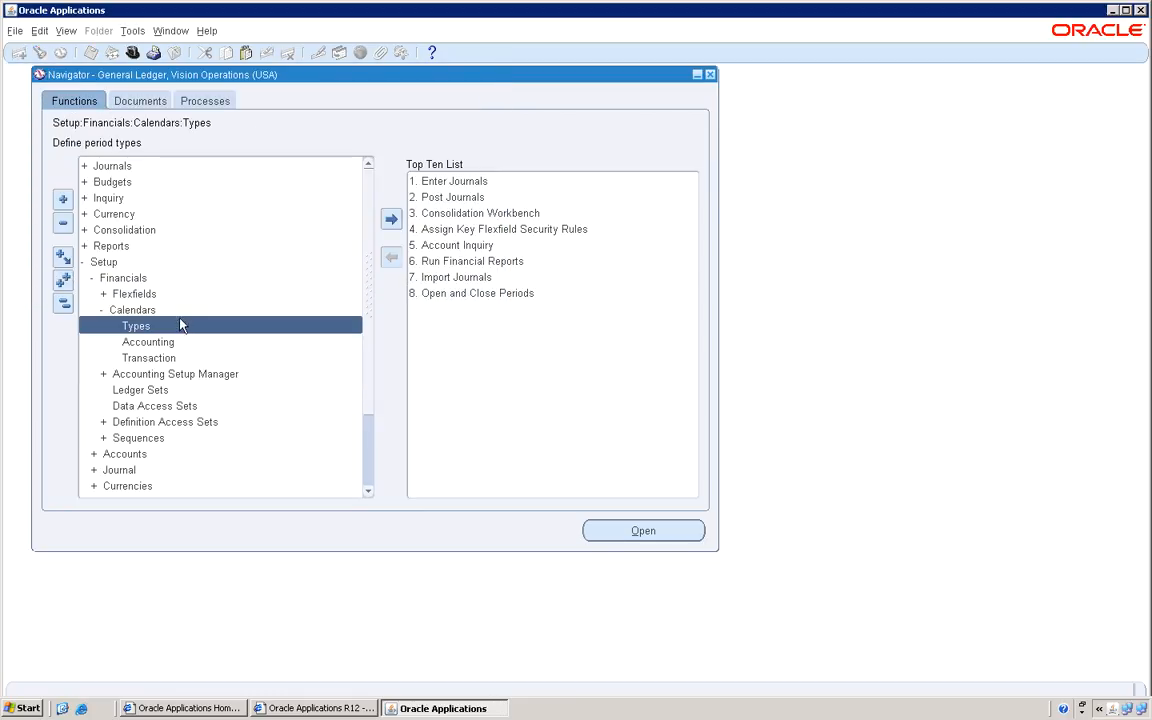
Step: Open the Accounting calendar form and define calendar TX_CAL with the description Texas calendar
{"action": "left_click", "coordinate": [156, 343]}
{"action": "double_click", "coordinate": [156, 343]}
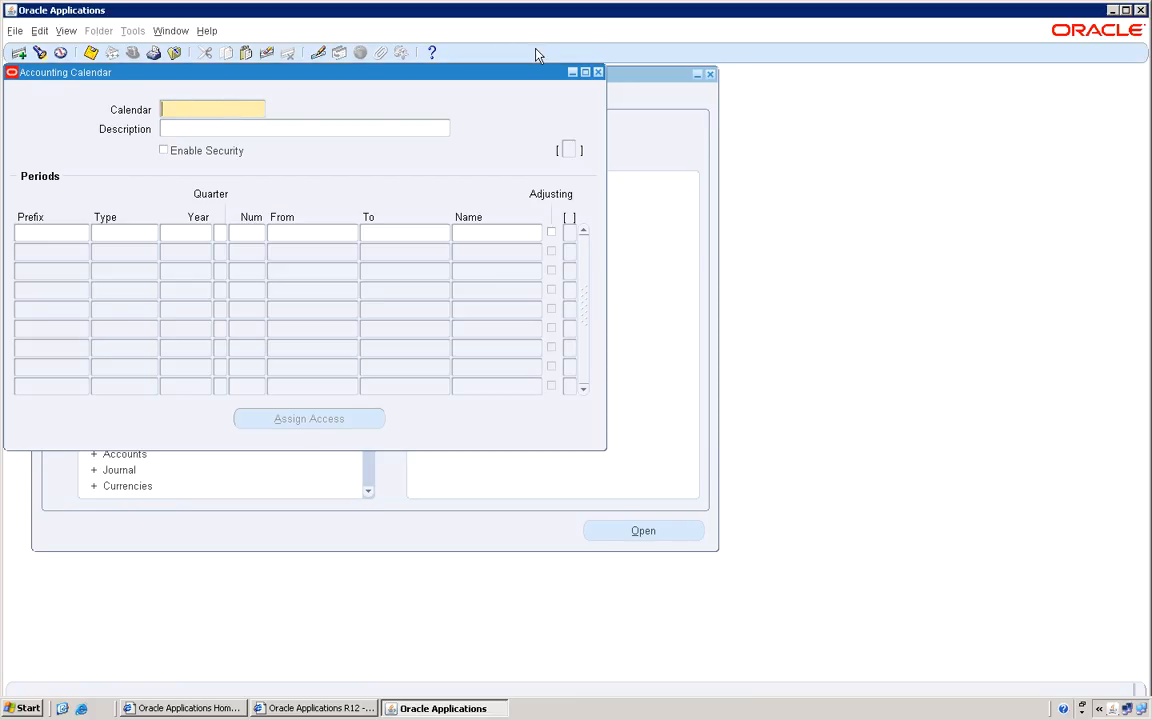
{"action": "type", "text": "TX_CAL"}
{"action": "key", "text": "Tab"}
{"action": "type", "text": "Texas calendar"}
{"action": "key", "text": "Tab"}
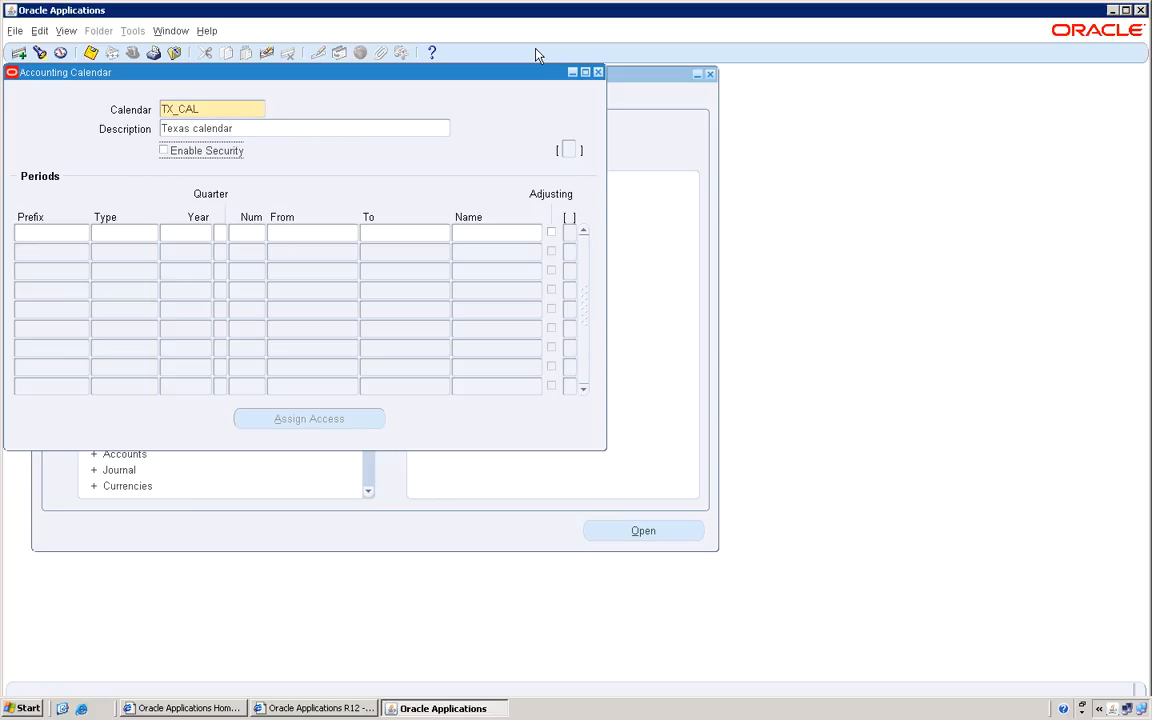
Step: Start the first period row with prefix MAR, type TEST_TX_CAL and year 2015
{"action": "left_click", "coordinate": [52, 234]}
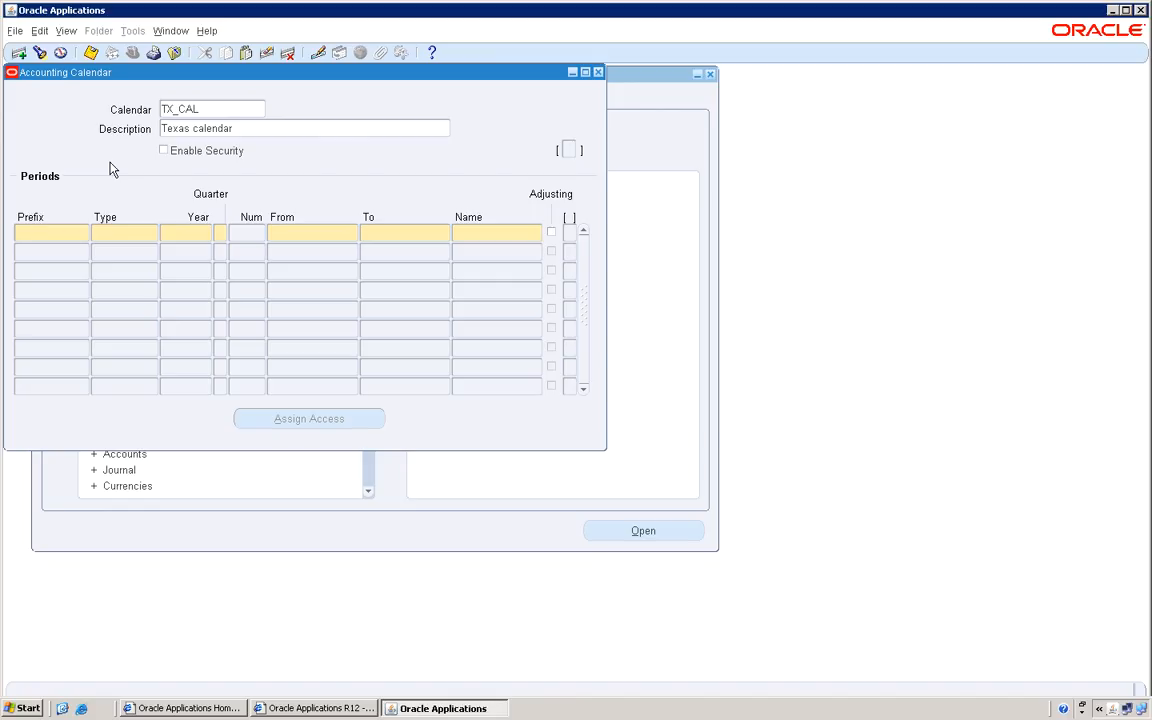
{"action": "type", "text": "MAR"}
{"action": "key", "text": "Tab"}
{"action": "type", "text": "201"}
{"action": "key", "text": "BackSpace"}
{"action": "key", "text": "BackSpace"}
{"action": "key", "text": "BackSpace"}
{"action": "type", "text": "TEST_TX_CAL"}
{"action": "key", "text": "Tab"}
{"action": "type", "text": "2015"}
{"action": "key", "text": "Tab"}
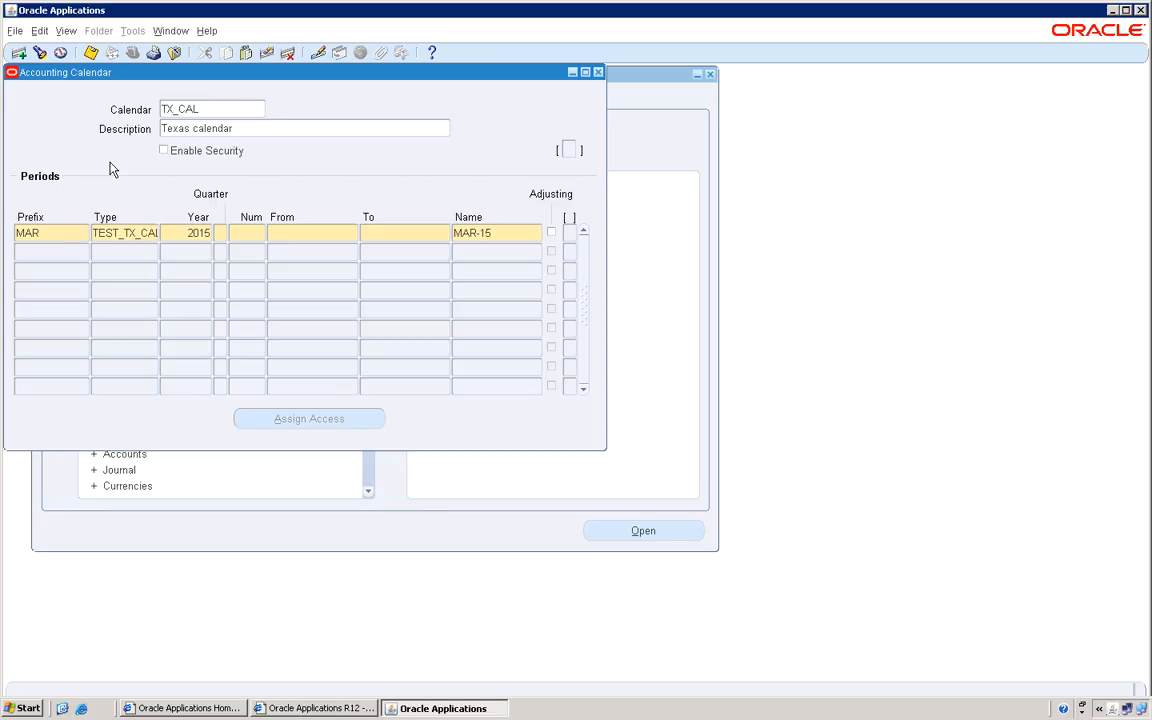
Step: Complete the MAR period with quarter 1, number 3 and dates from 01-MAR-2015 to 31-MAR-2015
{"action": "type", "text": "1"}
{"action": "key", "text": "Tab"}
{"action": "type", "text": "3"}
{"action": "key", "text": "Tab"}
{"action": "type", "text": "01-MAR-2015"}
{"action": "key", "text": "Tab"}
{"action": "type", "text": "31-MAR-2015"}
{"action": "key", "text": "Tab"}
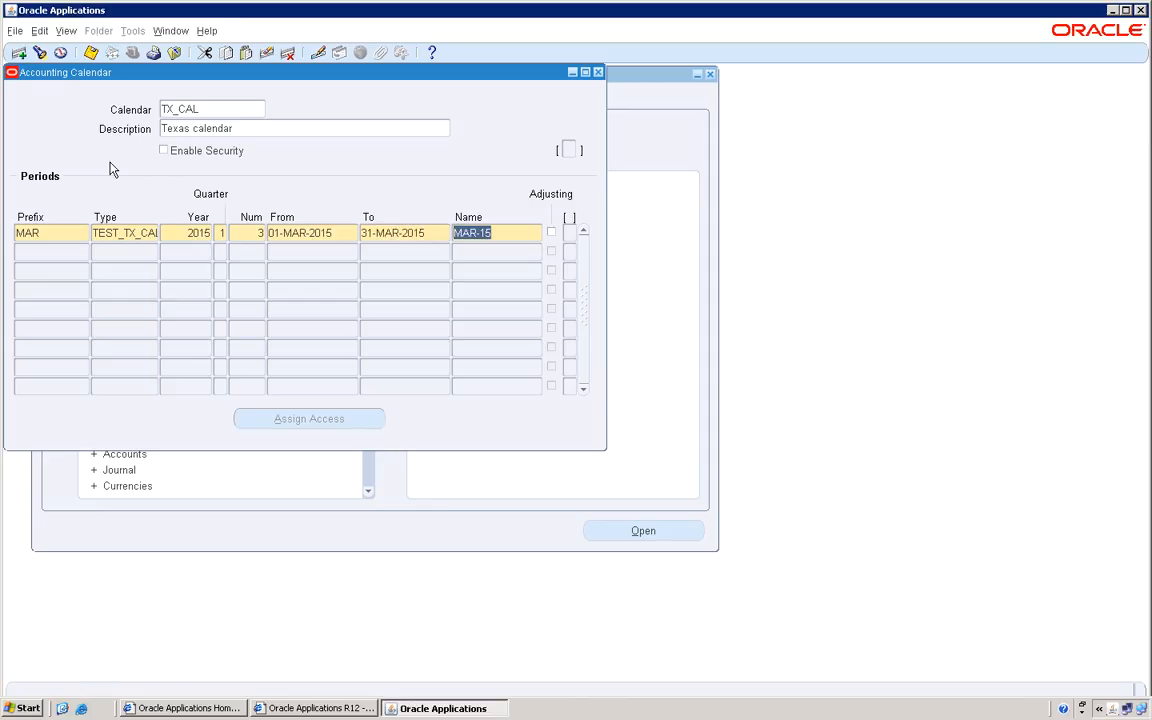
{"action": "key", "text": "Tab"}
{"action": "key", "text": "Tab"}
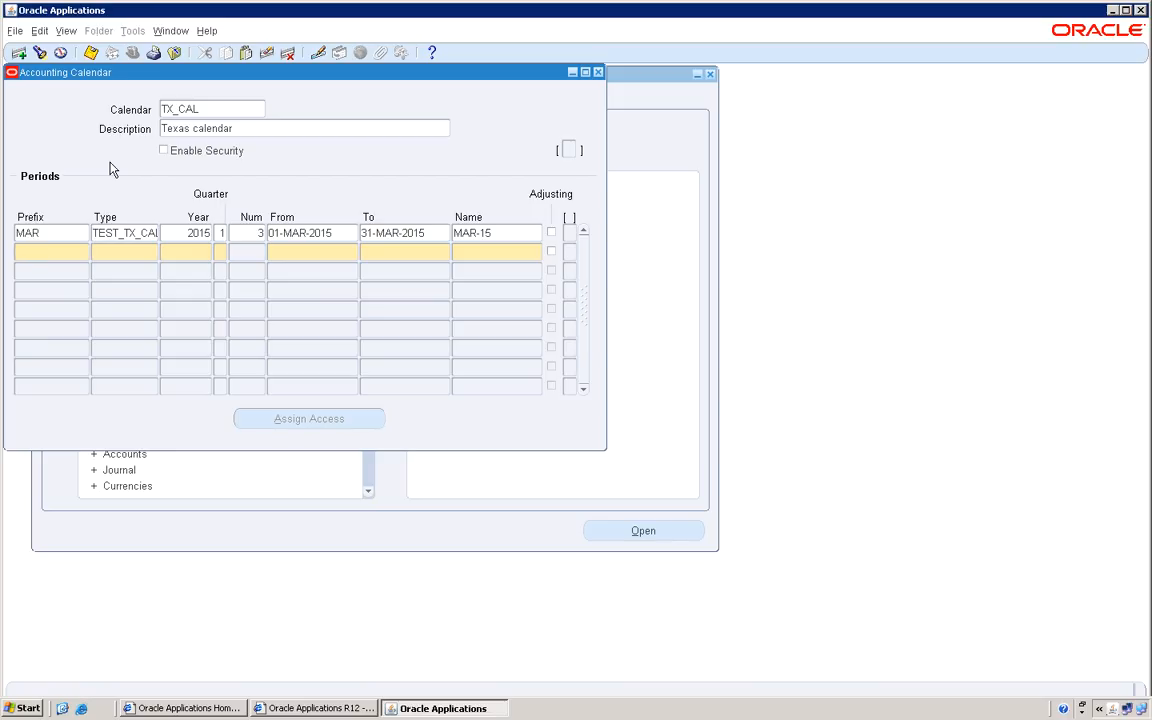
Step: Start the second period row with prefix APR, type TEST_TX_CAL and year 2015
{"action": "type", "text": "APR"}
{"action": "key", "text": "Tab"}
{"action": "type", "text": "TEST_TX"}
{"action": "key", "text": "Tab"}
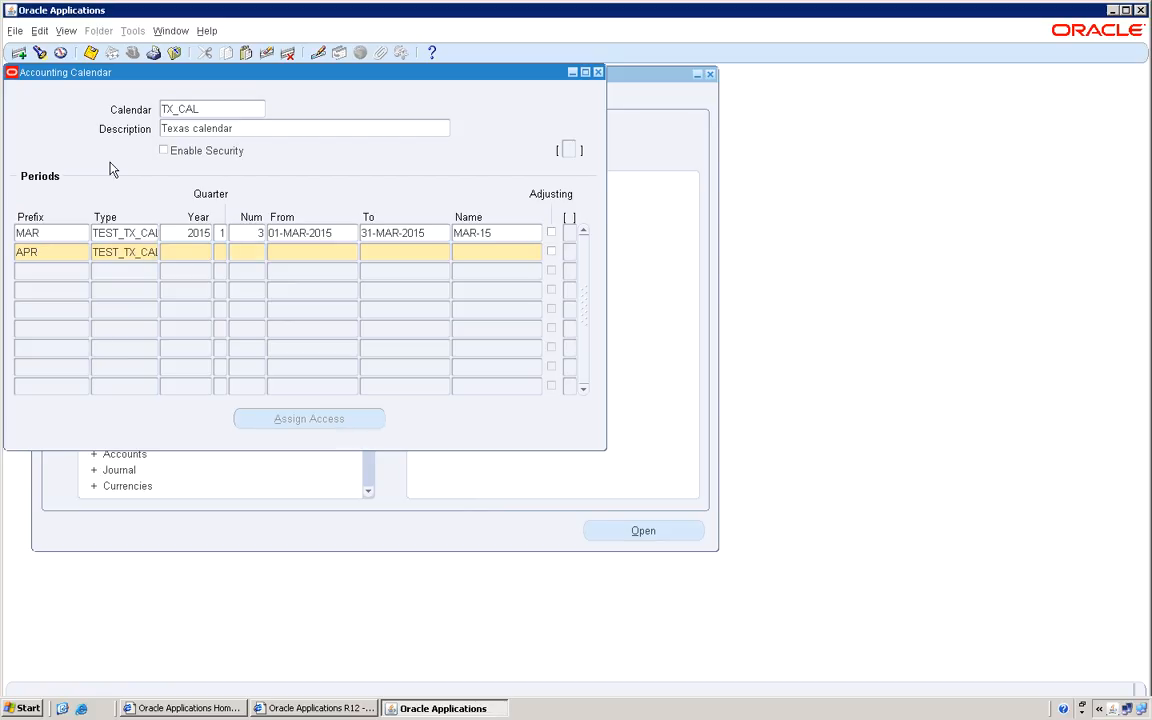
{"action": "type", "text": "2015"}
{"action": "key", "text": "Tab"}
Step: Complete the APR period with quarter 2, number 4 and dates from 01-APR-2015 to 30-APR-2015
{"action": "type", "text": "2"}
{"action": "type", "text": "4"}
{"action": "key", "text": "Tab"}
{"action": "type", "text": "01-"}
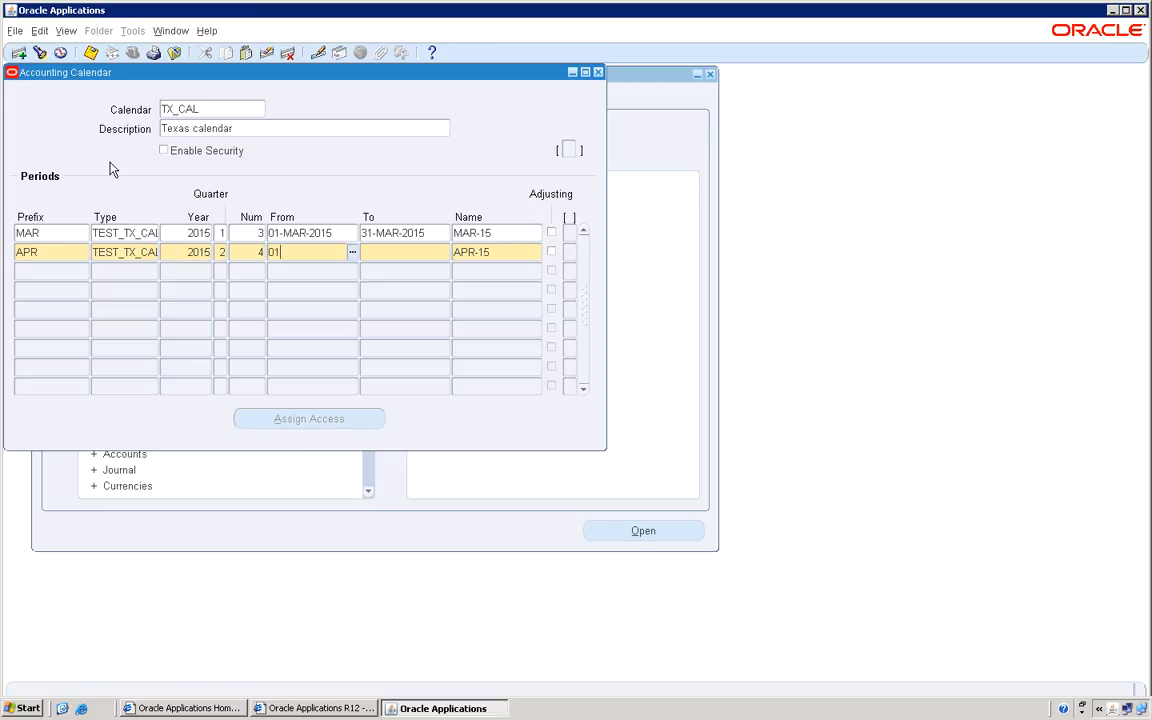
{"action": "type", "text": "APR-2015"}
{"action": "key", "text": "Tab"}
{"action": "type", "text": "30-"}
{"action": "type", "text": "APR-2"}
{"action": "type", "text": "015"}
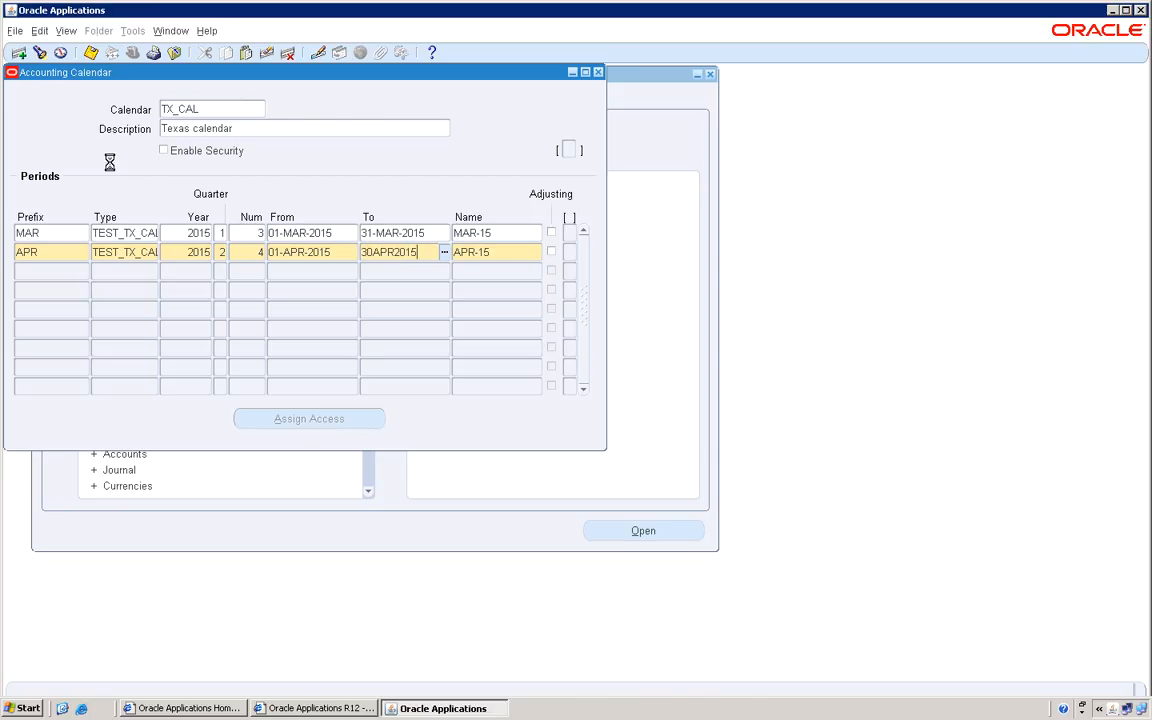
{"action": "key", "text": "Tab"}
{"action": "key", "text": "Tab"}
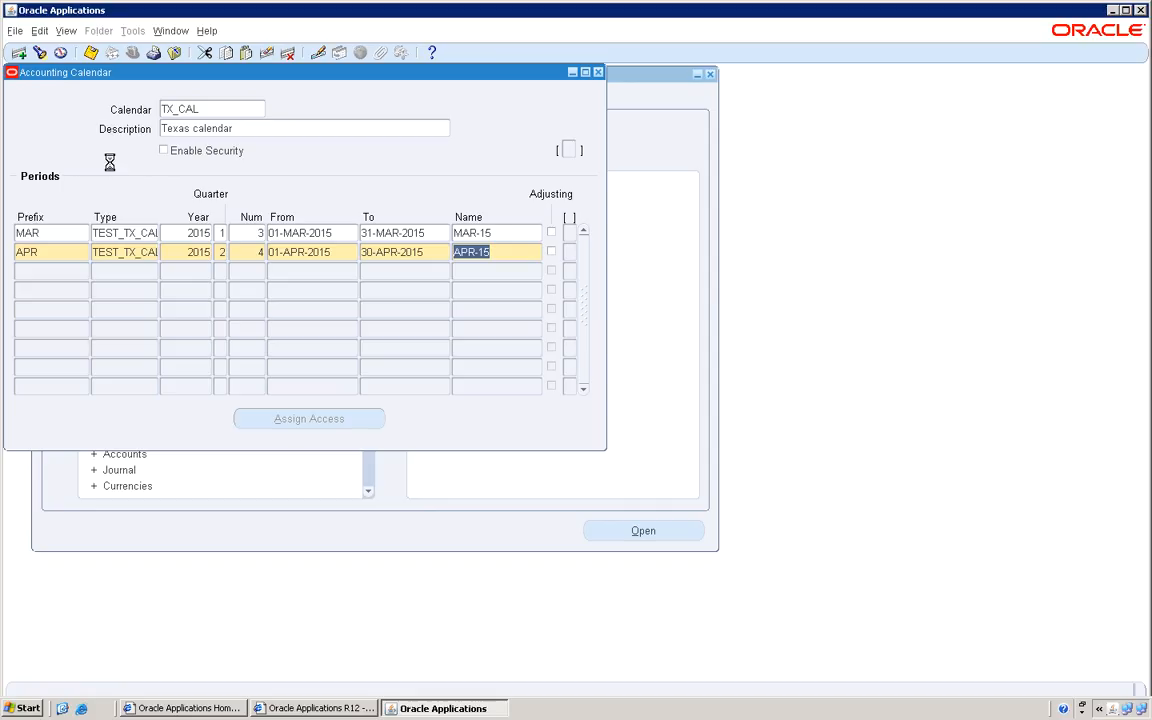
{"action": "key", "text": "Tab"}
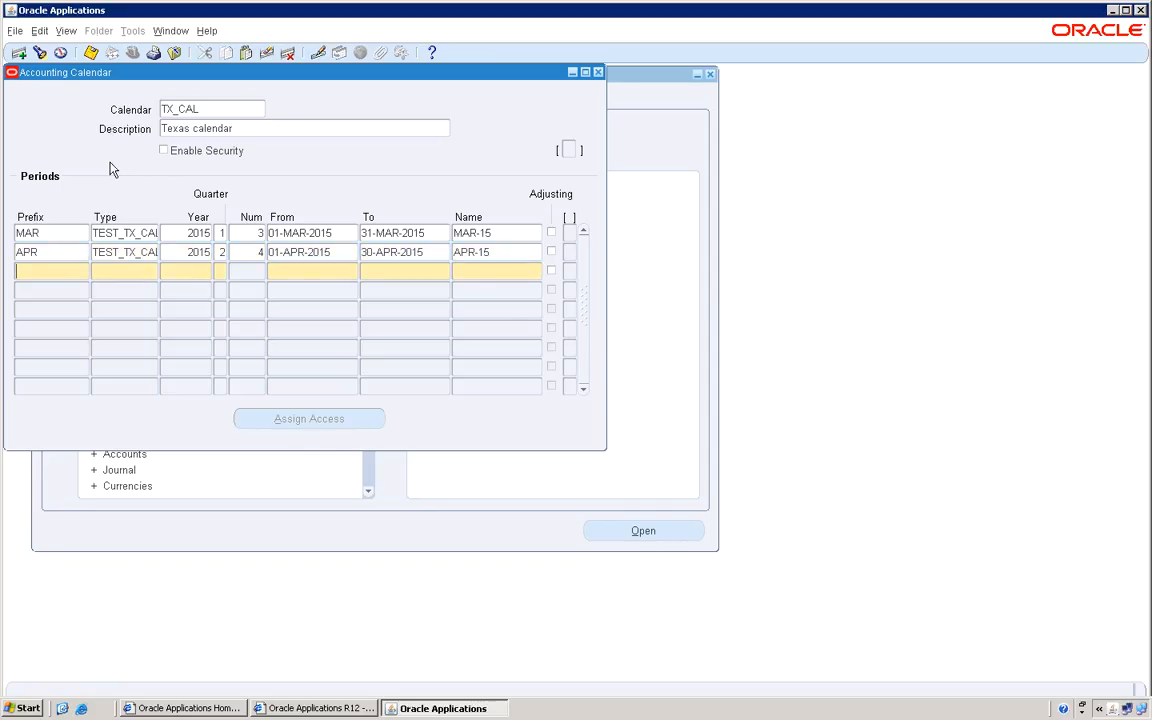
Step: Start the third period row with prefix MAY, type TEST_TX_CAL and year 2015
{"action": "type", "text": "MAUY"}
{"action": "key", "text": "BackSpace"}
{"action": "key", "text": "BackSpace"}
{"action": "type", "text": "Y"}
{"action": "key", "text": "Tab"}
{"action": "type", "text": "TEST_TX_CAL"}
{"action": "key", "text": "Tab"}
{"action": "type", "text": "2015"}
{"action": "key", "text": "Tab"}
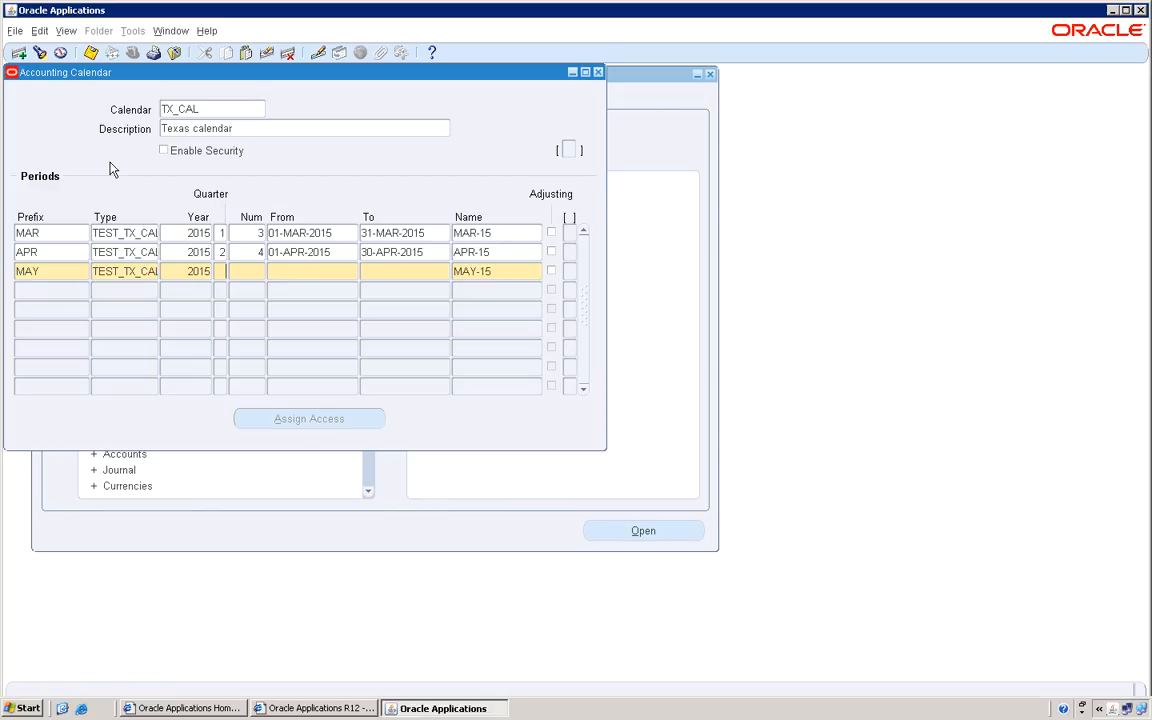
Step: Complete the MAY period with quarter 2, number 5 and dates from 01-MAY-2015 to 31-MAY-2015
{"action": "type", "text": "2"}
{"action": "key", "text": "Tab"}
{"action": "type", "text": "5"}
{"action": "key", "text": "Tab"}
{"action": "type", "text": "01-MAY-2015"}
{"action": "key", "text": "Tab"}
{"action": "type", "text": "31MAY2015"}
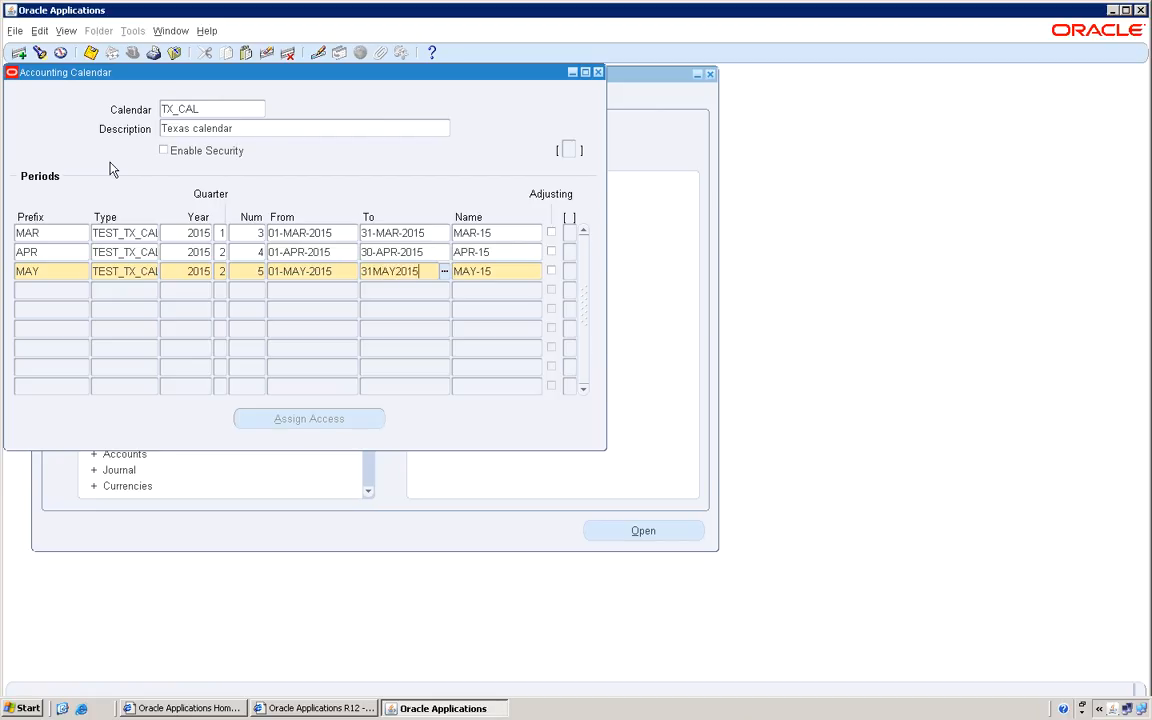
{"action": "key", "text": "Tab"}
{"action": "key", "text": "Tab"}
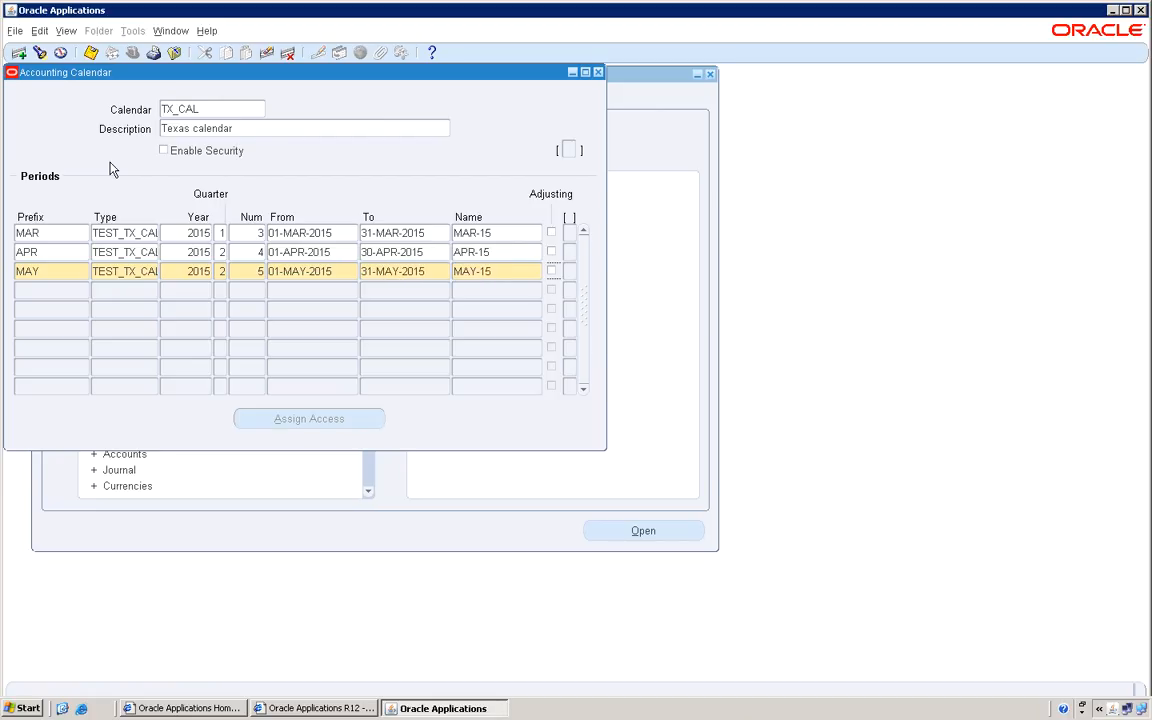
{"action": "key", "text": "Tab"}
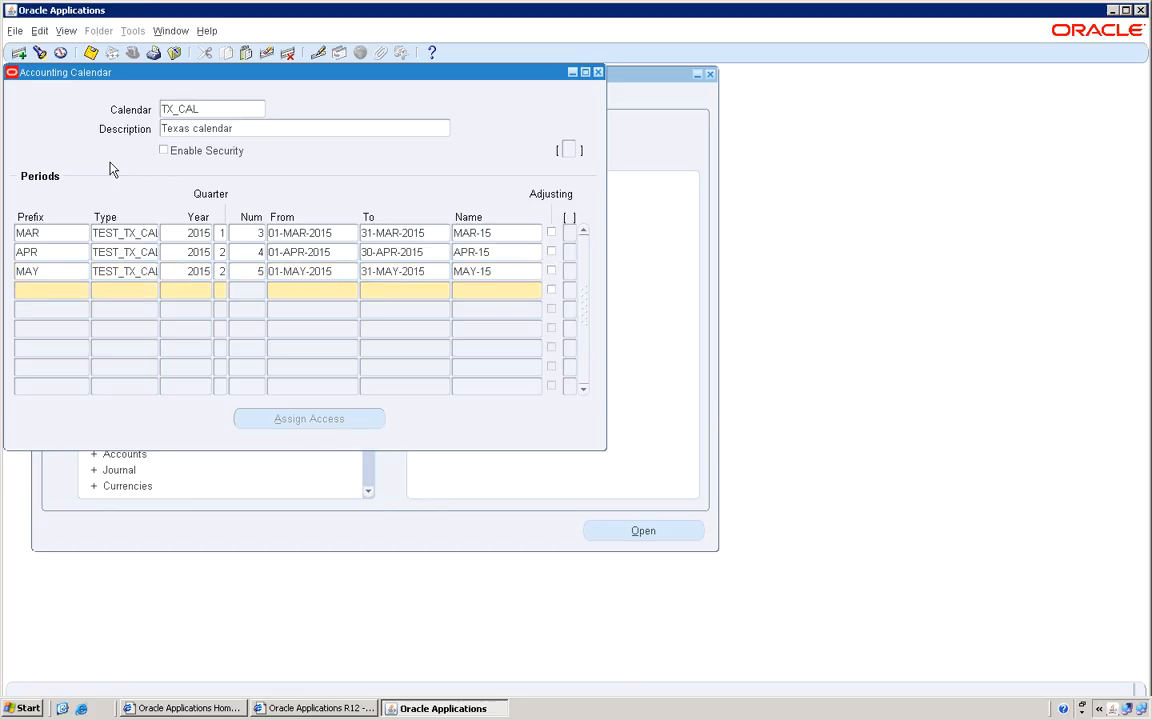
Step: Start a new period row with prefix JUN, type TEST_TX_CAL and year 2015
{"action": "type", "text": "JUN"}
{"action": "key", "text": "Tab"}
{"action": "type", "text": "TEST_TCX"}
{"action": "key", "text": "BackSpace"}
{"action": "key", "text": "BackSpace"}
{"action": "key", "text": "Tab"}
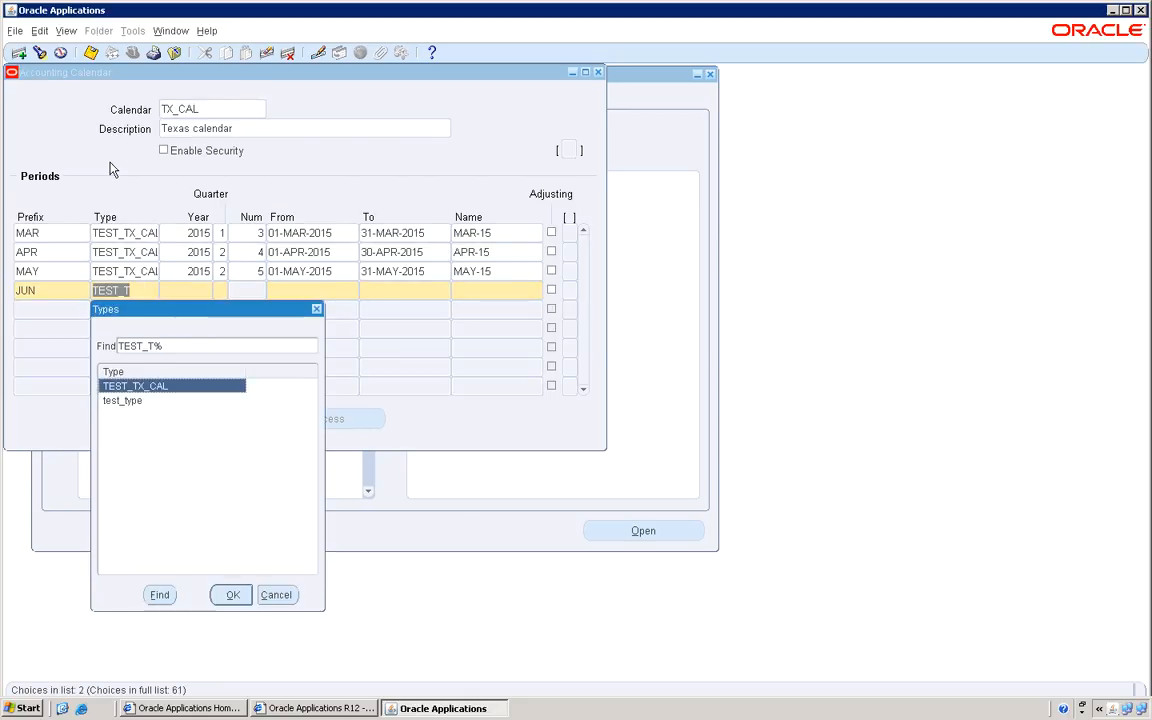
{"action": "key", "text": "Return"}
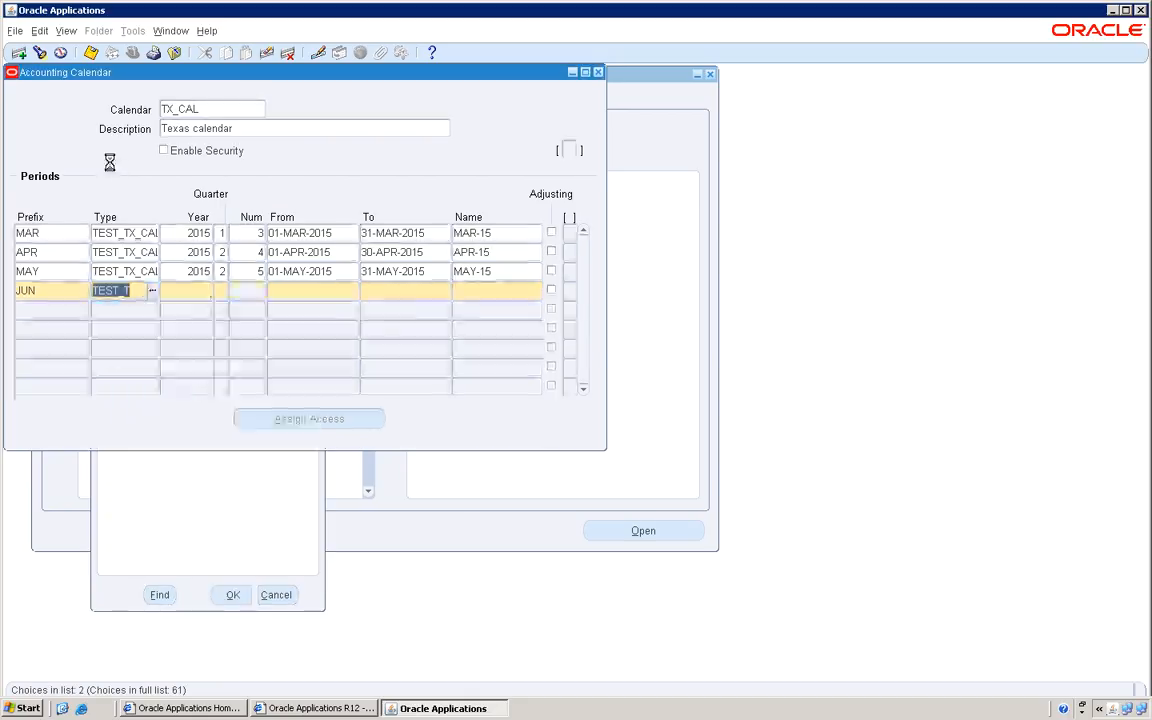
{"action": "type", "text": "20"}
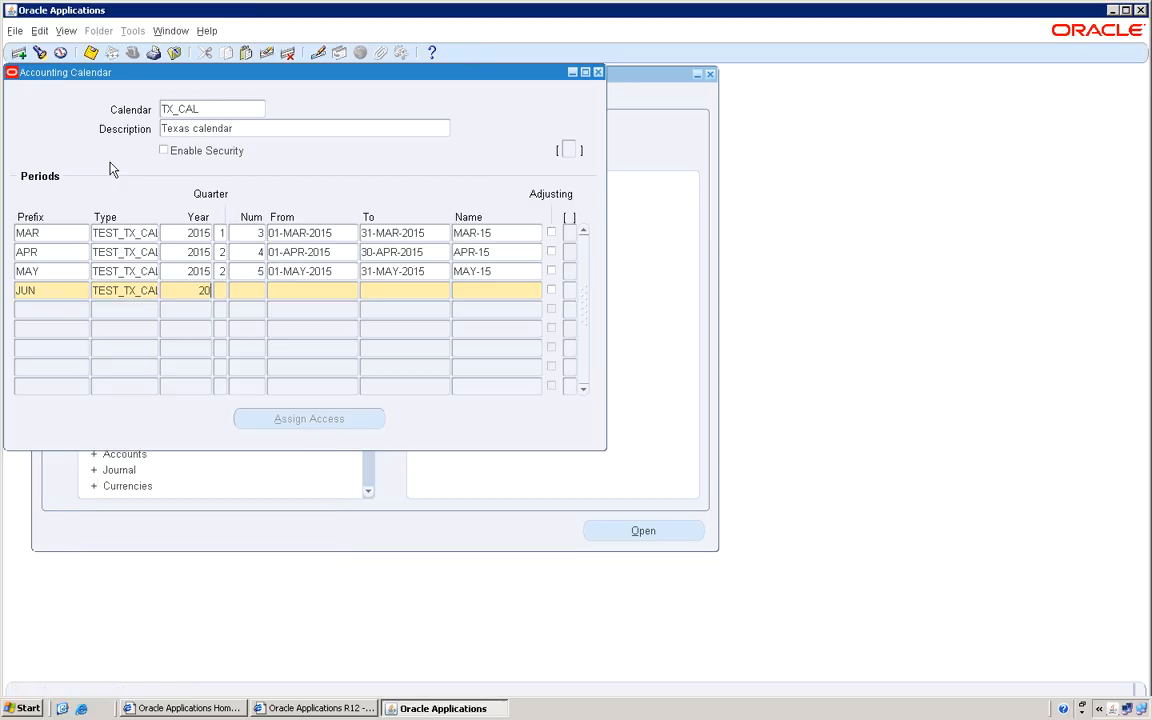
{"action": "type", "text": "15"}
{"action": "key", "text": "Tab"}
Step: Complete the JUN period with quarter 2, number 6 and dates from 01-JUN-2015 to 30-JUN-2015
{"action": "type", "text": "2"}
{"action": "key", "text": "Tab"}
{"action": "type", "text": "6"}
{"action": "key", "text": "Tab"}
{"action": "type", "text": "01"}
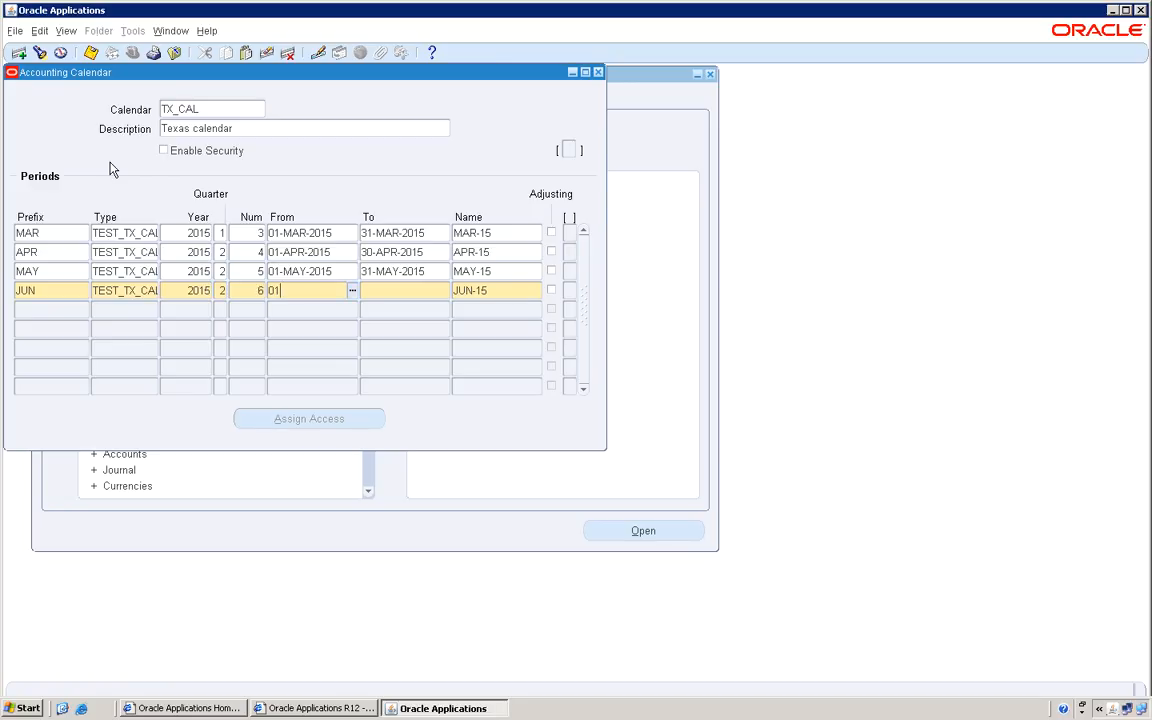
{"action": "type", "text": "-JUN-"}
{"action": "type", "text": "2015"}
{"action": "key", "text": "Tab"}
{"action": "type", "text": "30-JU"}
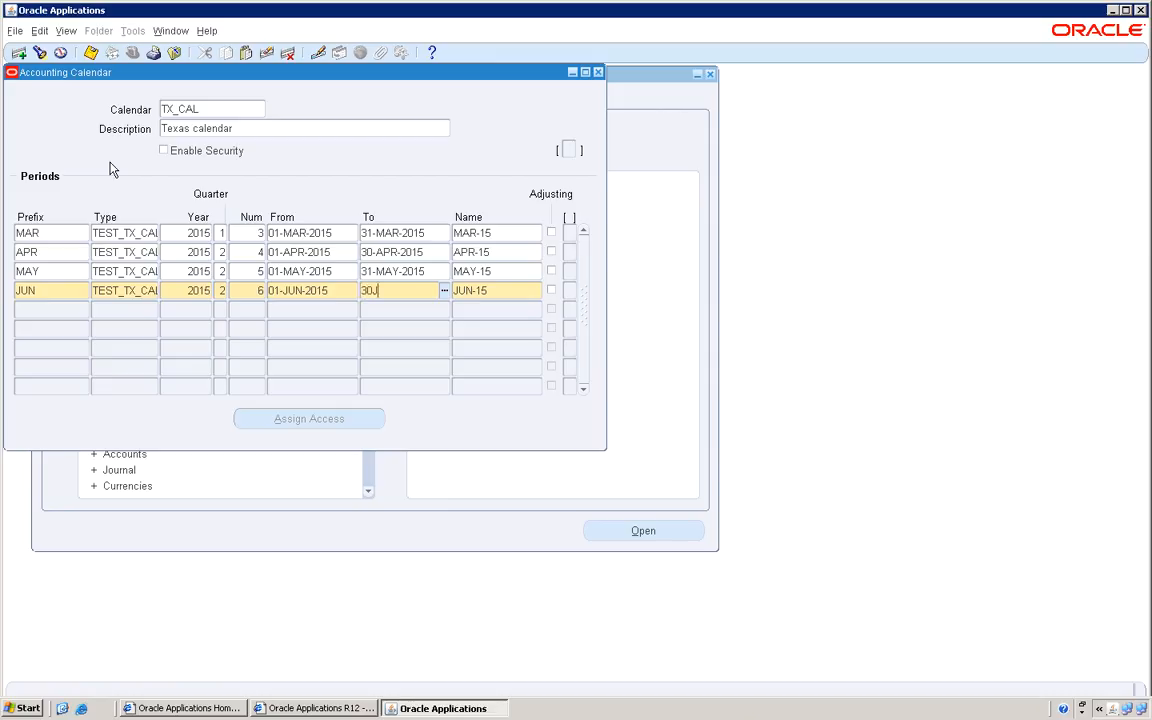
{"action": "type", "text": "N-2015"}
{"action": "key", "text": "Tab"}
{"action": "key", "text": "Tab"}
{"action": "key", "text": "Tab"}
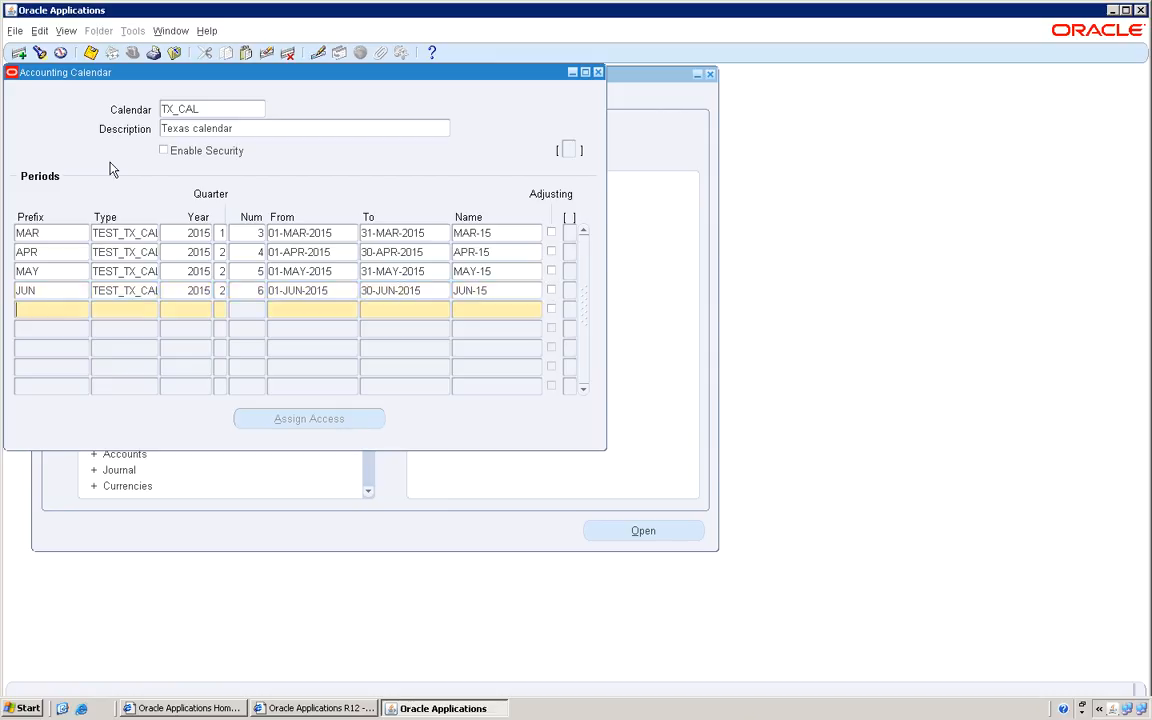
Step: Start a new period row with prefix JUL, type TEST_TX_CAL and year 2015
{"action": "type", "text": "JUL"}
{"action": "key", "text": "Tab"}
{"action": "type", "text": "TEST"}
{"action": "key", "text": "Tab"}
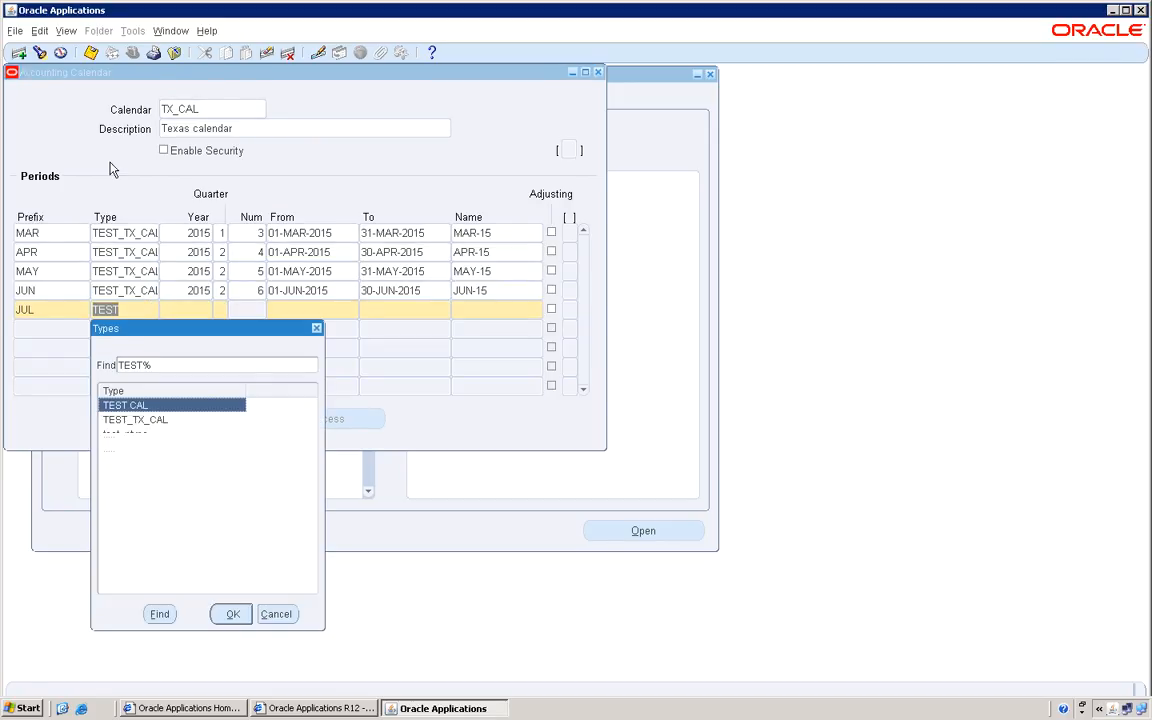
{"action": "key", "text": "Down"}
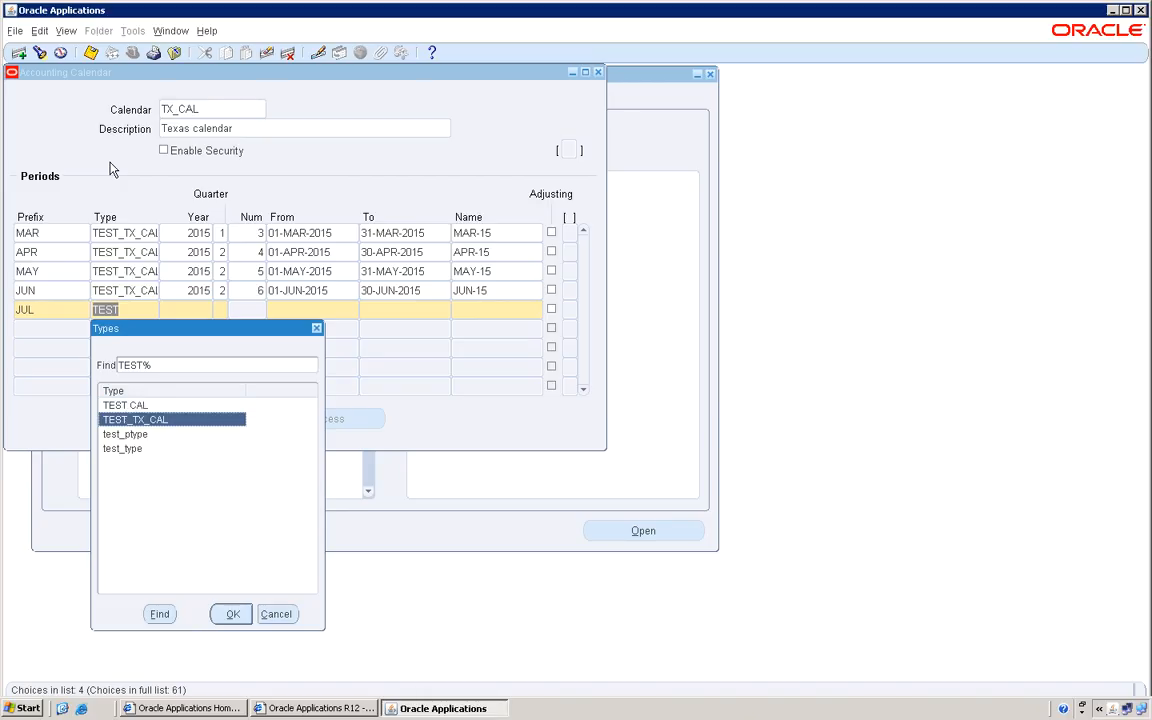
{"action": "key", "text": "Return"}
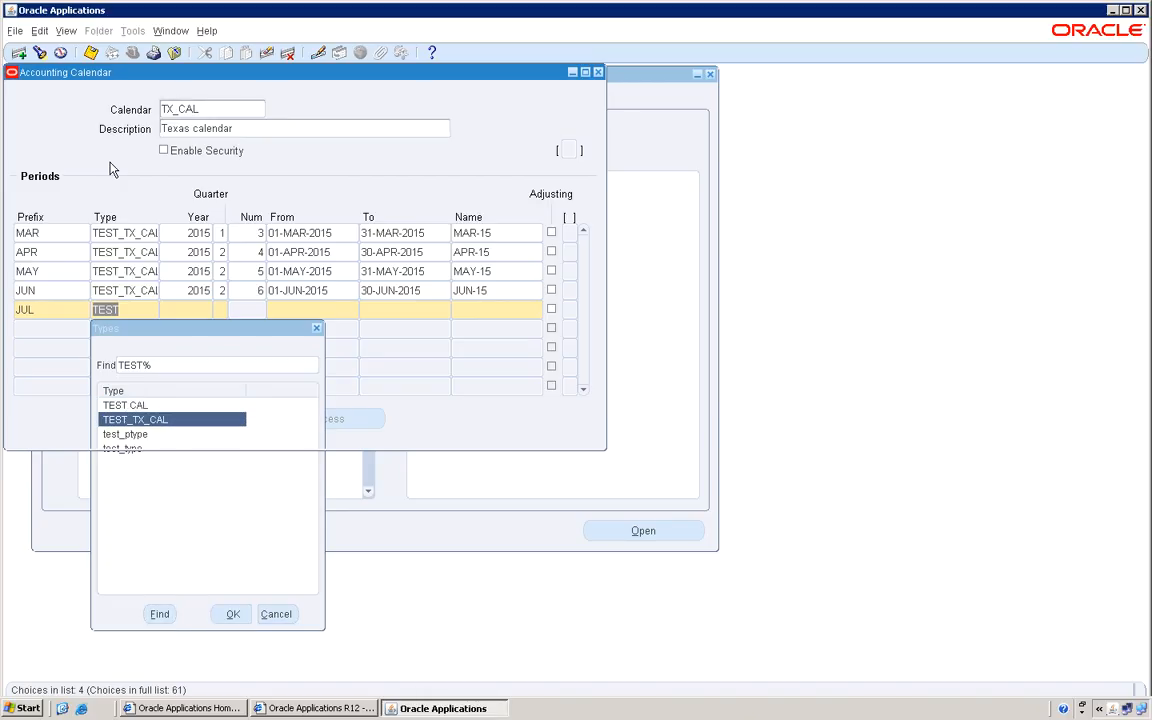
{"action": "type", "text": "2015"}
{"action": "key", "text": "Tab"}
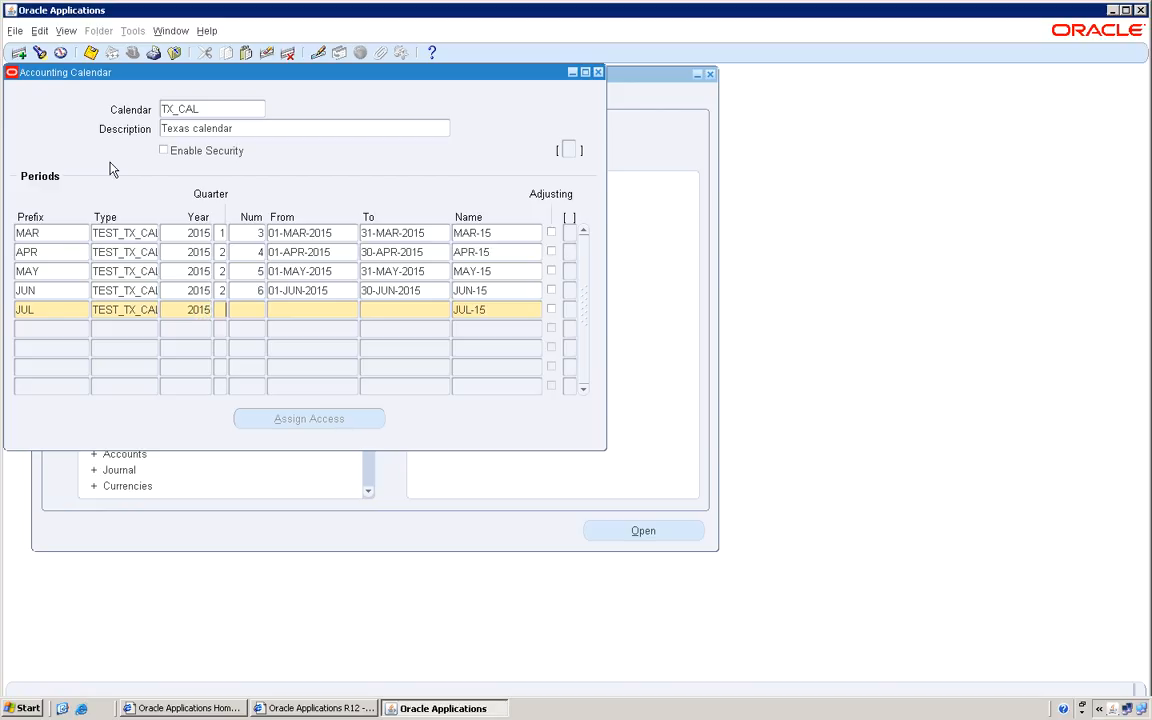
Step: Complete the JUL period with quarter 3, number 7 and dates from 01-JUL-2015 to 31-JUL-2015
{"action": "type", "text": "3"}
{"action": "key", "text": "Tab"}
{"action": "type", "text": "7"}
{"action": "key", "text": "Tab"}
{"action": "type", "text": "01JUL2015"}
{"action": "key", "text": "Tab"}
{"action": "type", "text": "31"}
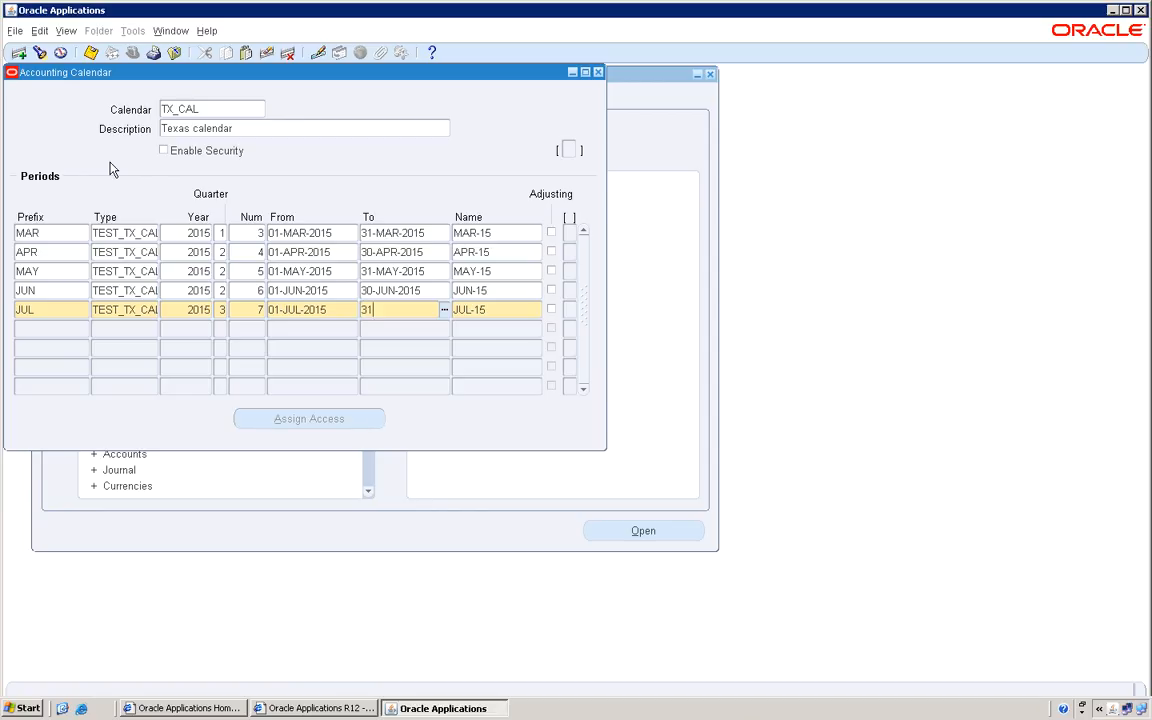
{"action": "type", "text": "-JUL-2015"}
{"action": "key", "text": "Tab"}
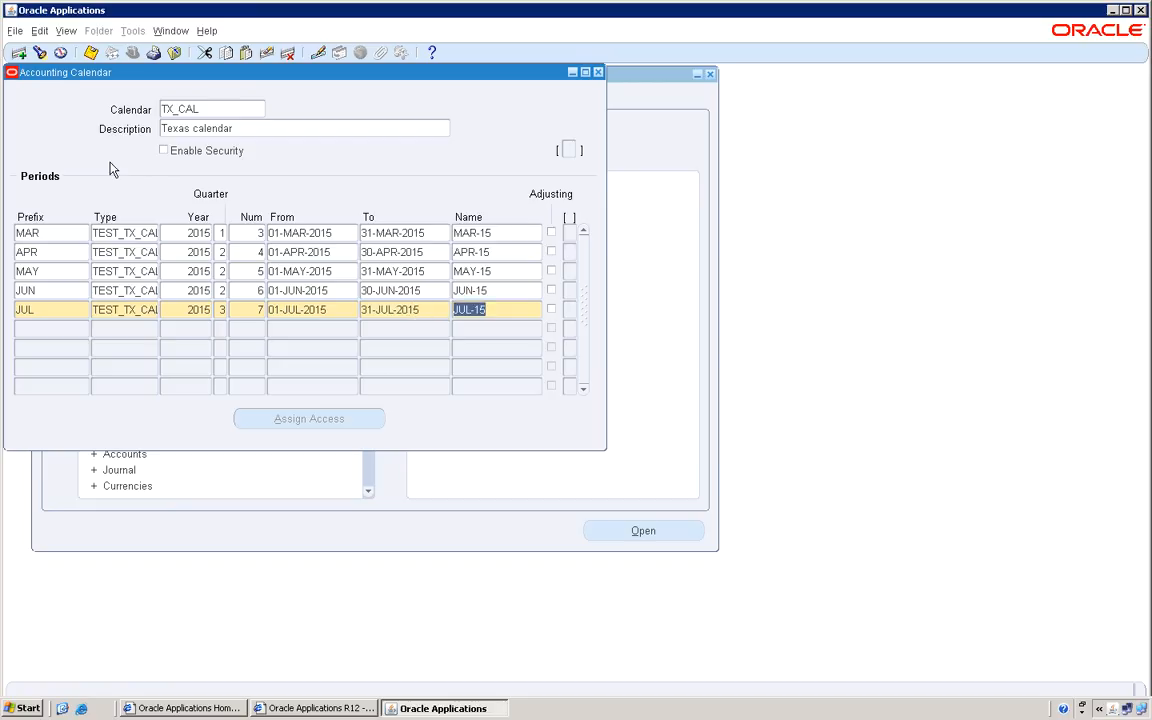
{"action": "key", "text": "Tab"}
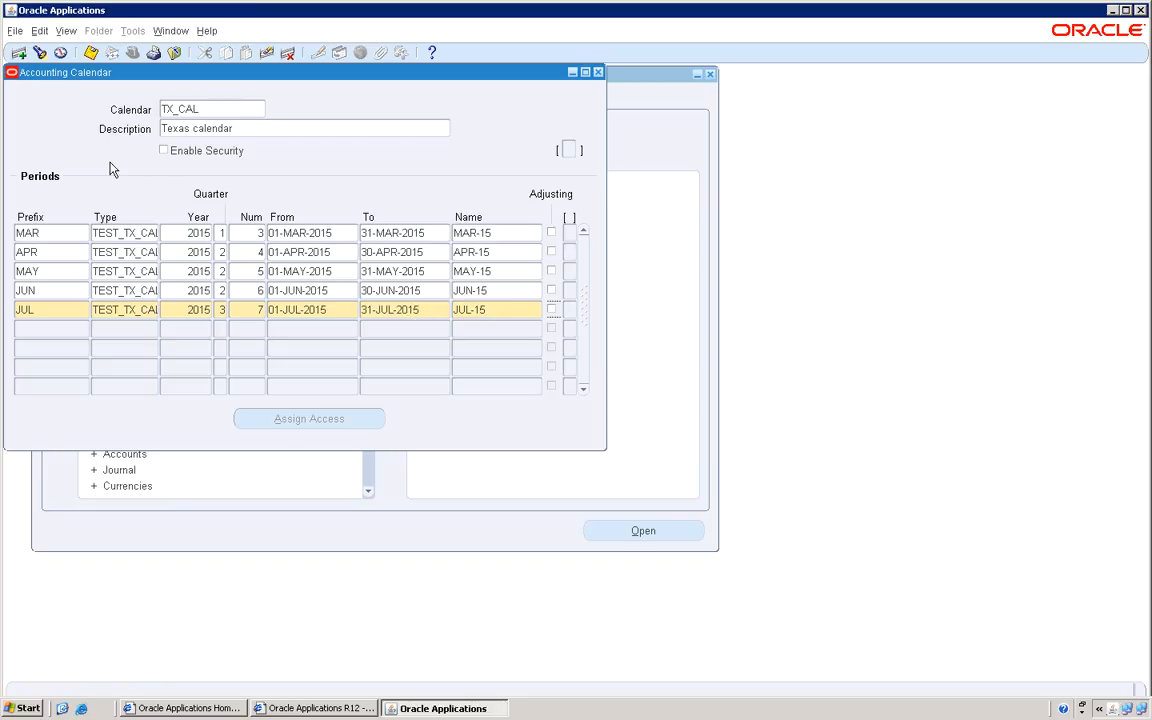
{"action": "key", "text": "Tab"}
Step: Start a new period row with prefix AUG, type TEST_TX_CAL and year 2015
{"action": "type", "text": "AUG"}
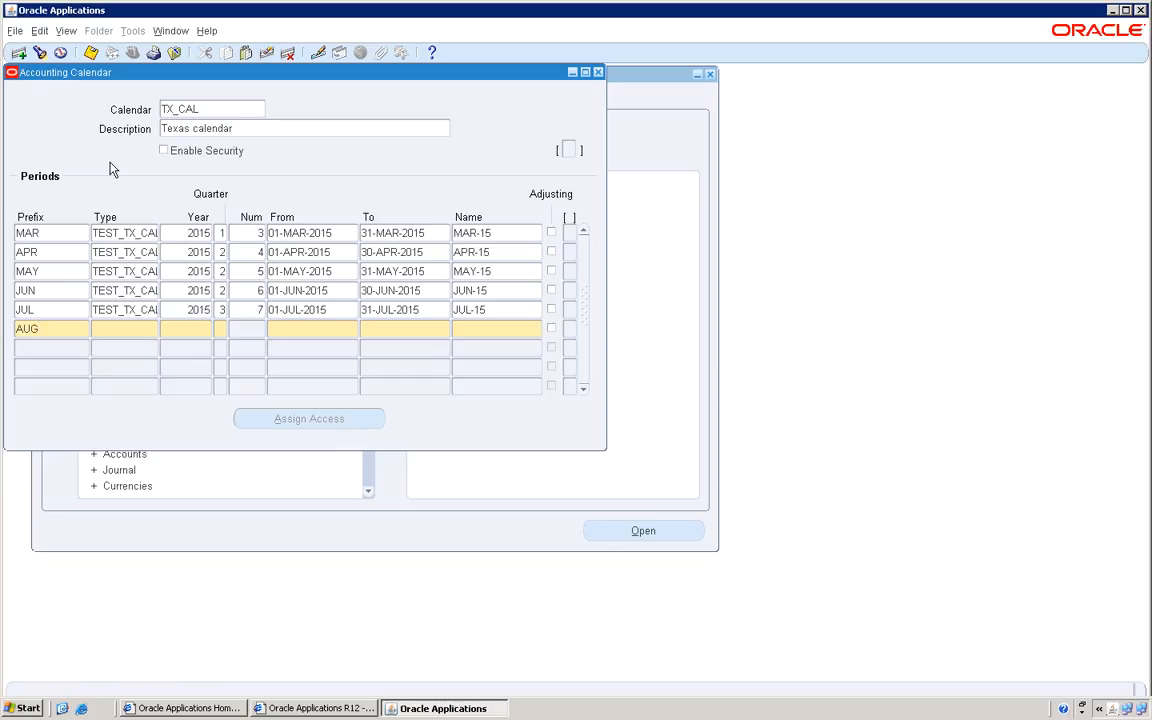
{"action": "key", "text": "Tab"}
{"action": "type", "text": "TEX"}
{"action": "key", "text": "BackSpace"}
{"action": "type", "text": "ST_TX_CAL"}
{"action": "key", "text": "Tab"}
{"action": "type", "text": "2015"}
{"action": "key", "text": "Tab"}
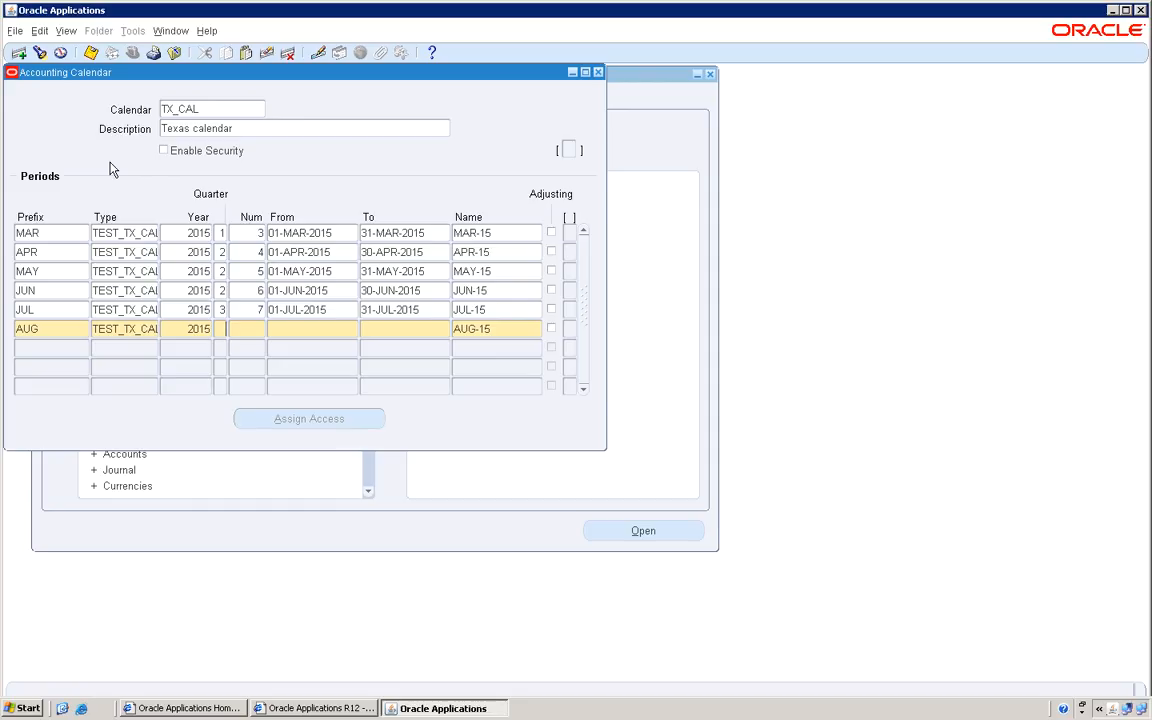
Step: Complete the AUG period with quarter 3, number 8 and dates from 01-AUG-2015 to 31-AUG-2015
{"action": "type", "text": "3"}
{"action": "key", "text": "Tab"}
{"action": "type", "text": "8"}
{"action": "key", "text": "Tab"}
{"action": "type", "text": "01-AUG-2015"}
{"action": "key", "text": "Tab"}
{"action": "type", "text": "31"}
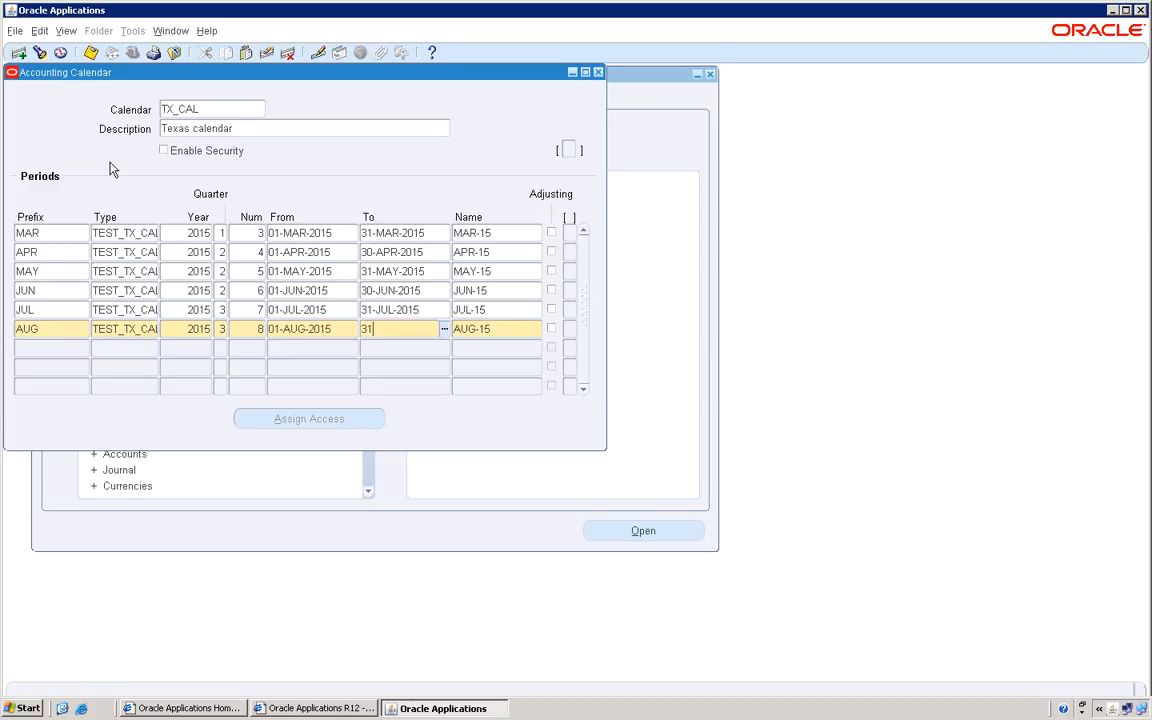
{"action": "type", "text": "-AUG-2015"}
{"action": "key", "text": "Tab"}
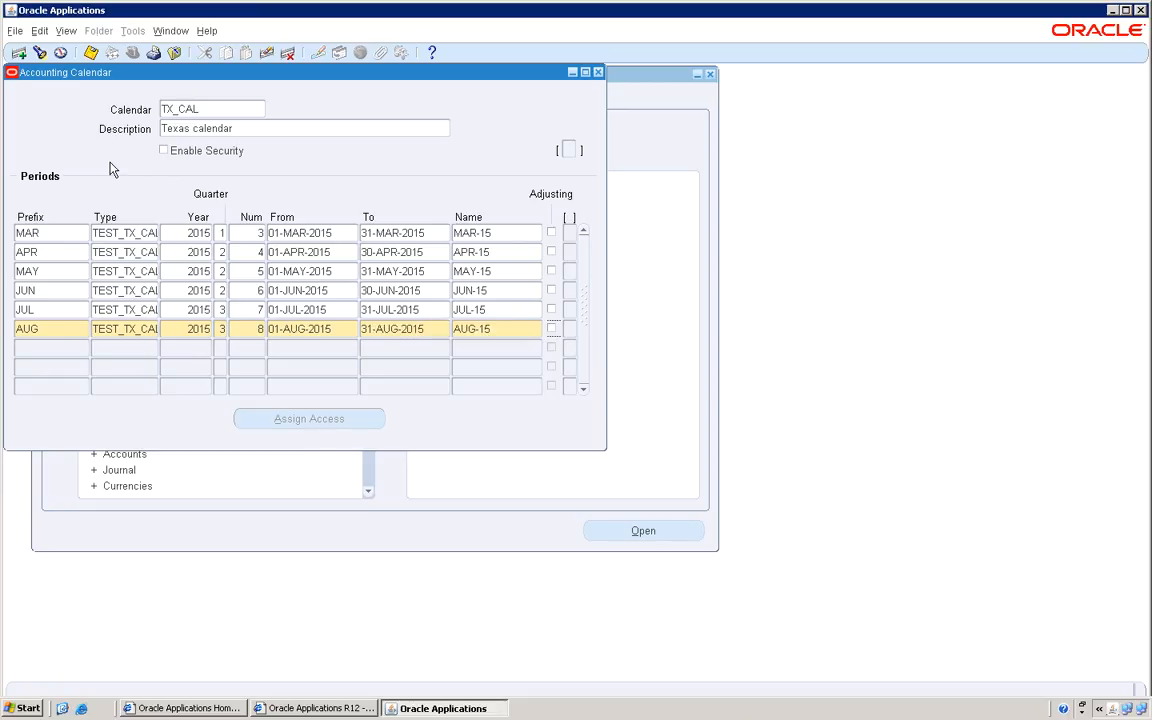
{"action": "key", "text": "Tab"}
{"action": "key", "text": "Tab"}
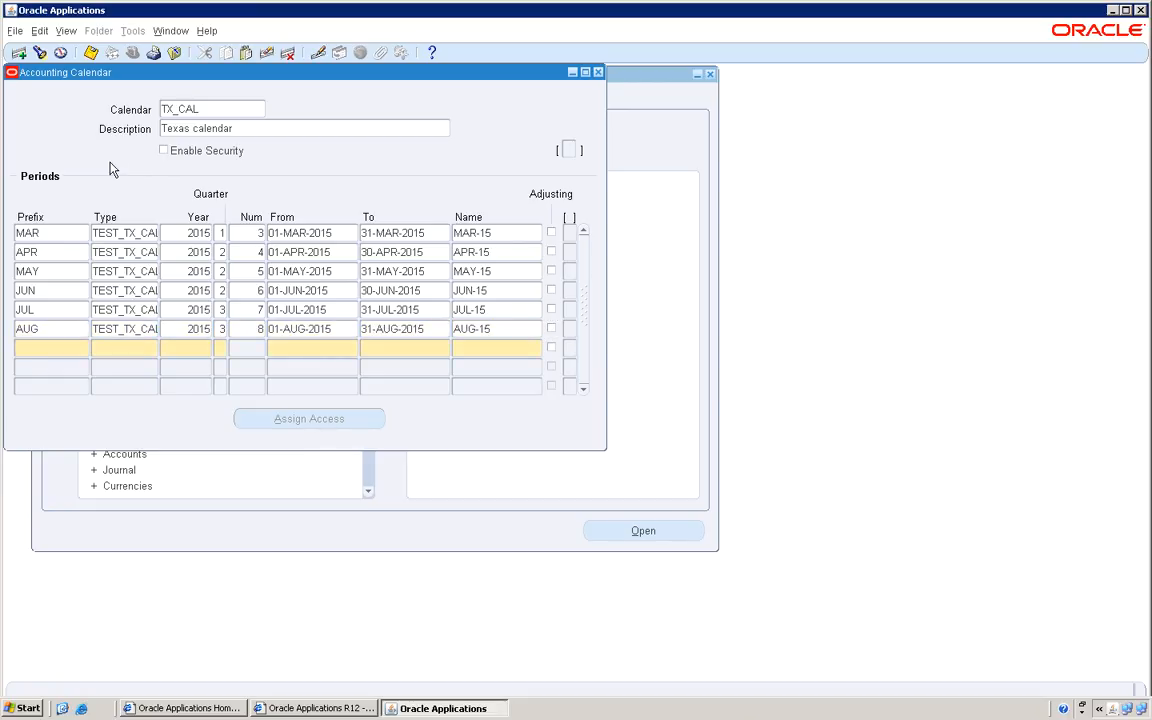
Step: Start a new period row with prefix SEP, type TEST_TX_CAL and year 2015
{"action": "type", "text": "SEP"}
{"action": "key", "text": "Tab"}
{"action": "type", "text": "TEST_TX"}
{"action": "key", "text": "Tab"}
{"action": "type", "text": "2015"}
{"action": "key", "text": "Tab"}
Step: Complete the SEP period with quarter 3, number 9 and dates from 01-SEP-2015 to 30-SEP-2015
{"action": "type", "text": "3"}
{"action": "key", "text": "Tab"}
{"action": "type", "text": "9"}
{"action": "key", "text": "Tab"}
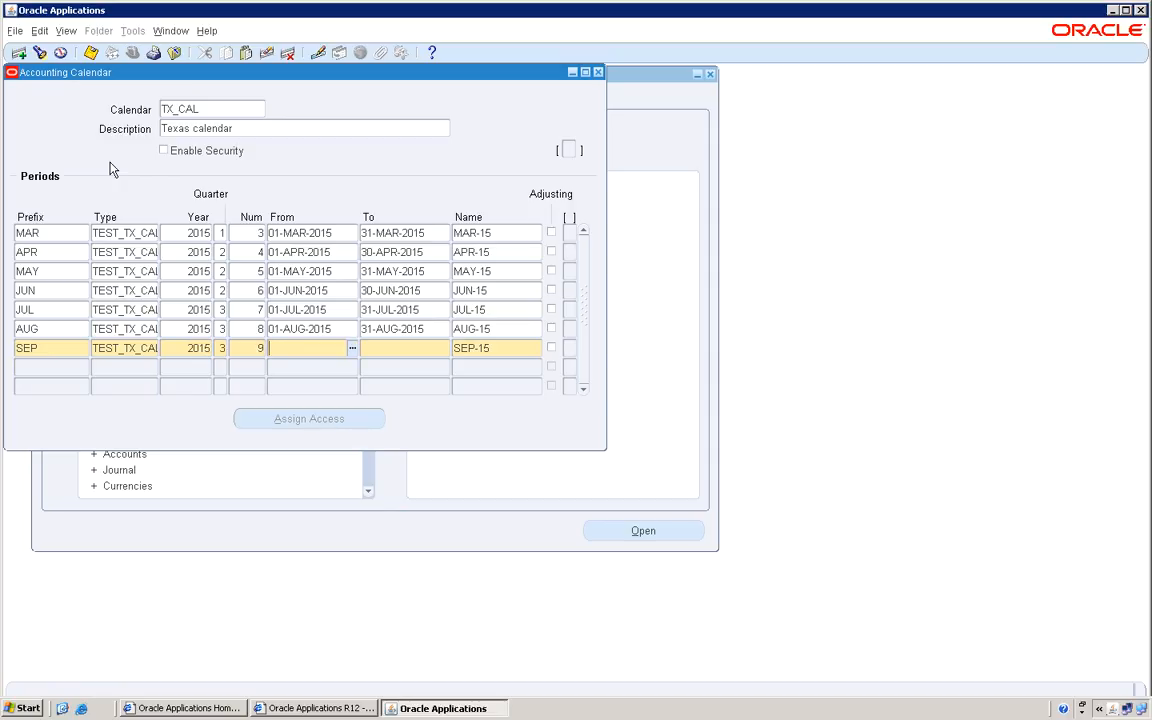
{"action": "type", "text": "01SEP-2015"}
{"action": "key", "text": "Tab"}
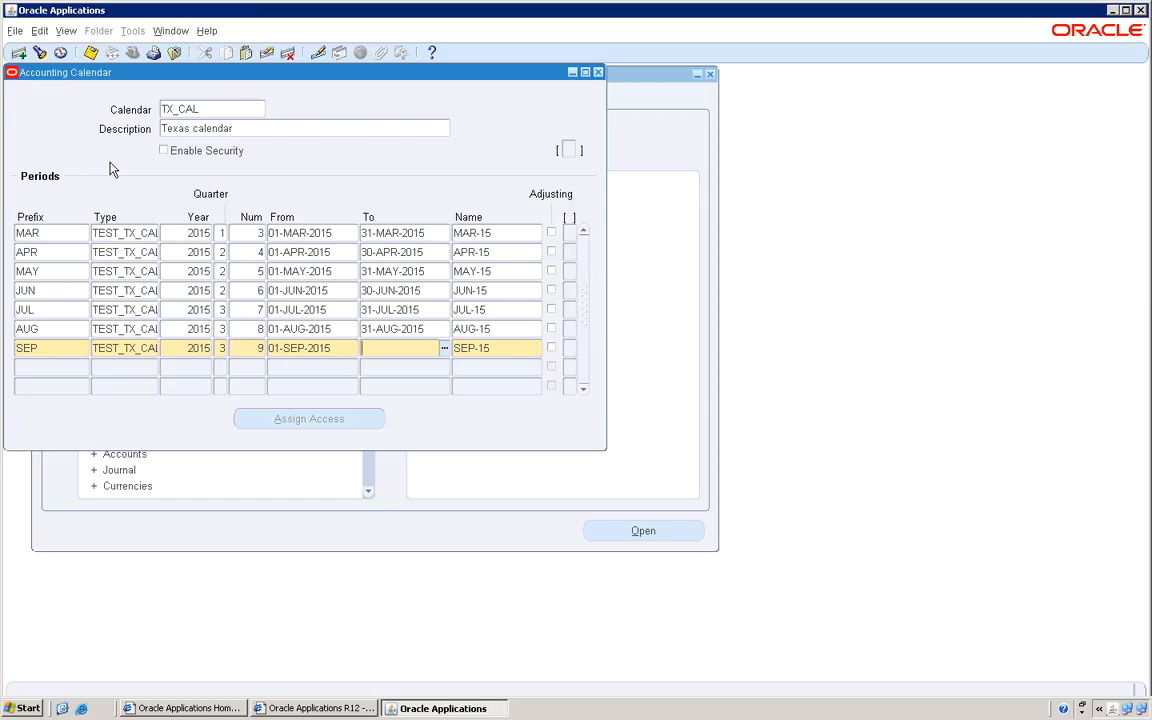
{"action": "type", "text": "31SEP2015"}
{"action": "key", "text": "Tab"}
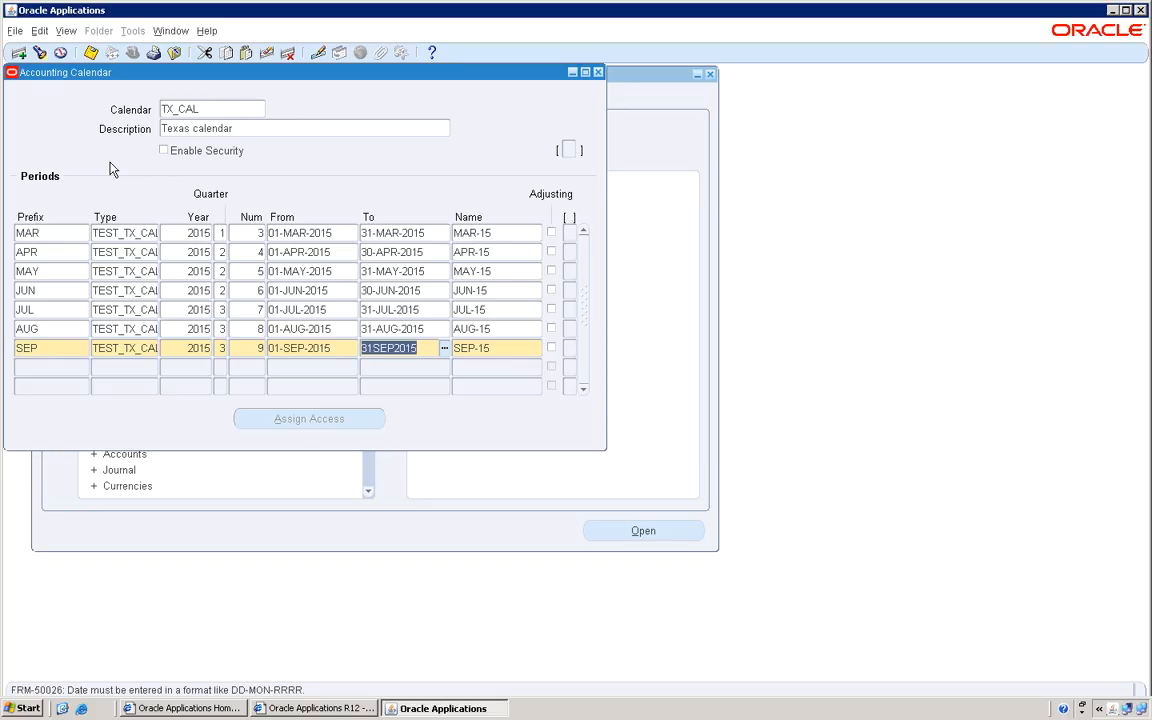
{"action": "type", "text": "30-SEP-2015"}
{"action": "key", "text": "Tab"}
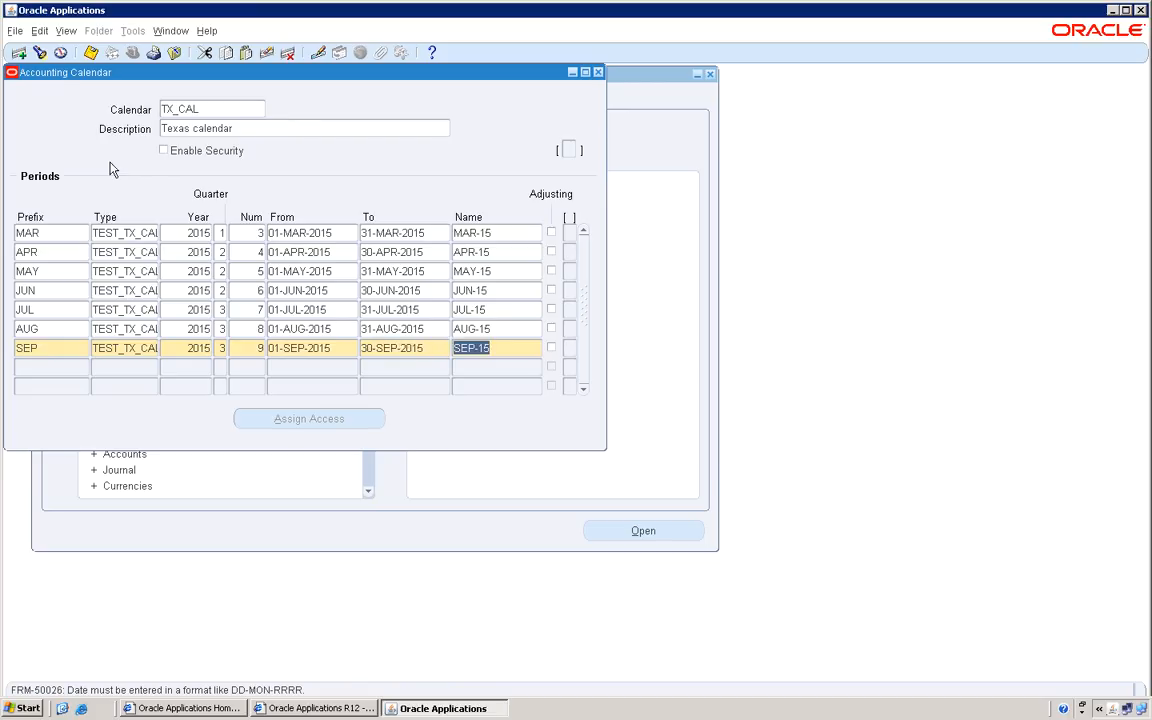
{"action": "key", "text": "Tab"}
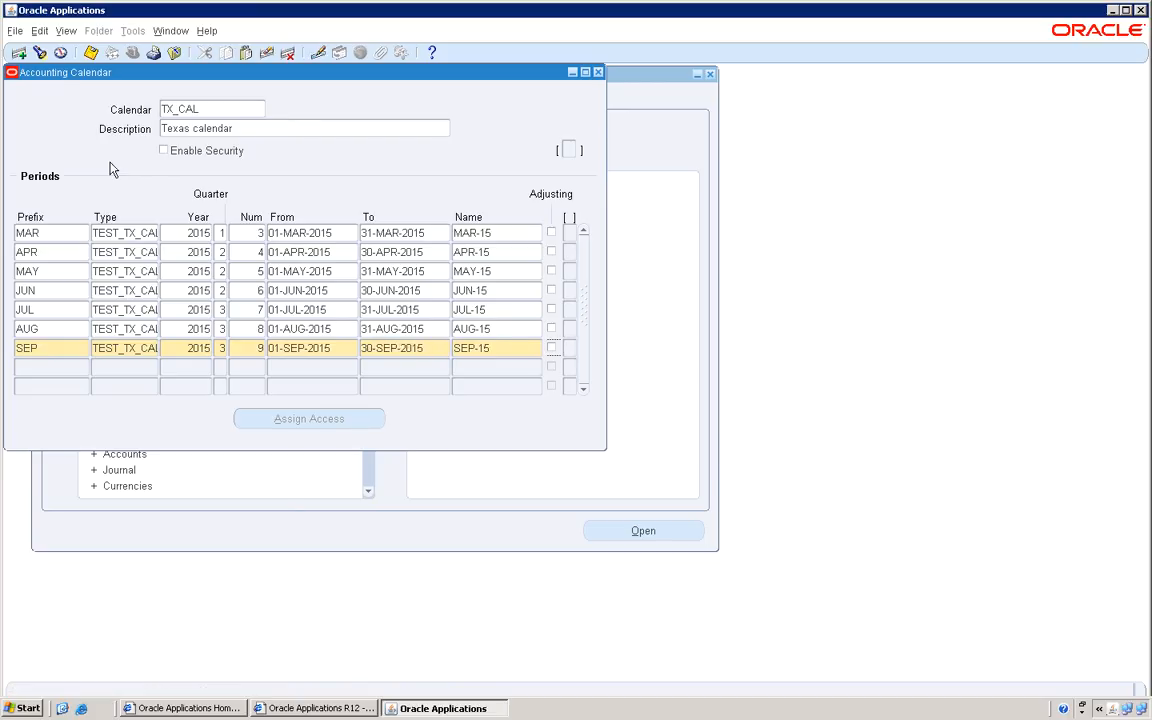
{"action": "key", "text": "Tab"}
Step: Start a new period row with prefix OCT, type TEST_TX_CAL and year 2015
{"action": "type", "text": "OCT"}
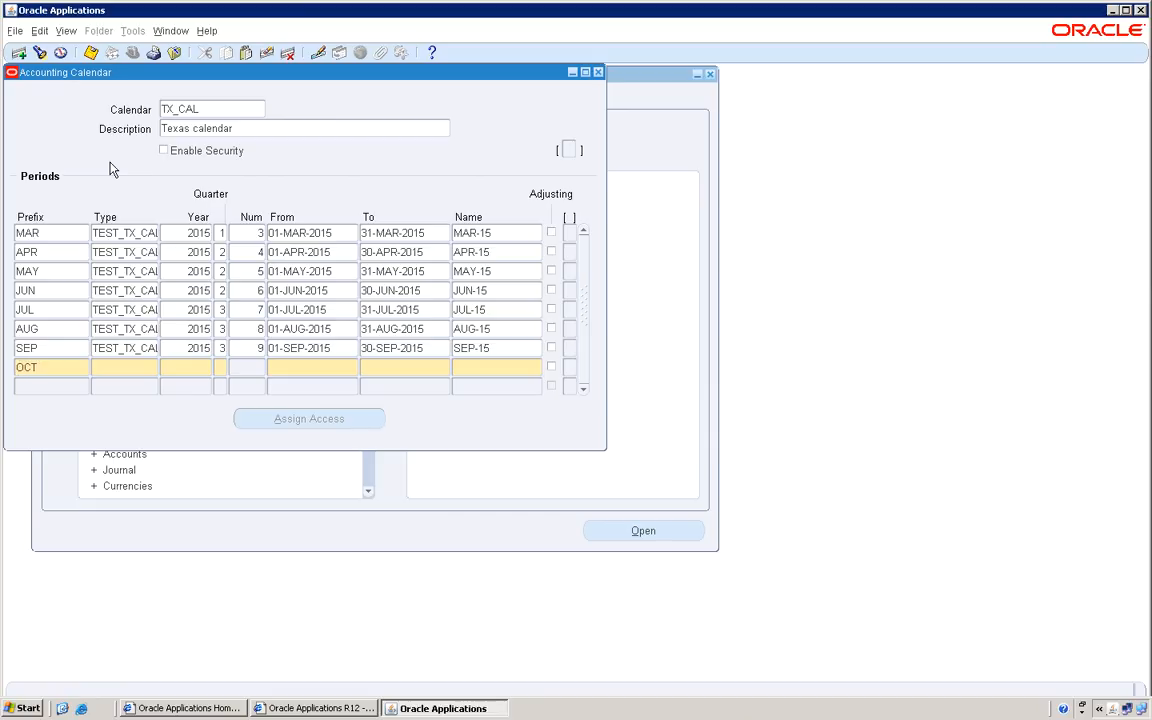
{"action": "key", "text": "Tab"}
{"action": "type", "text": "TEST_TX_CAL"}
{"action": "key", "text": "Tab"}
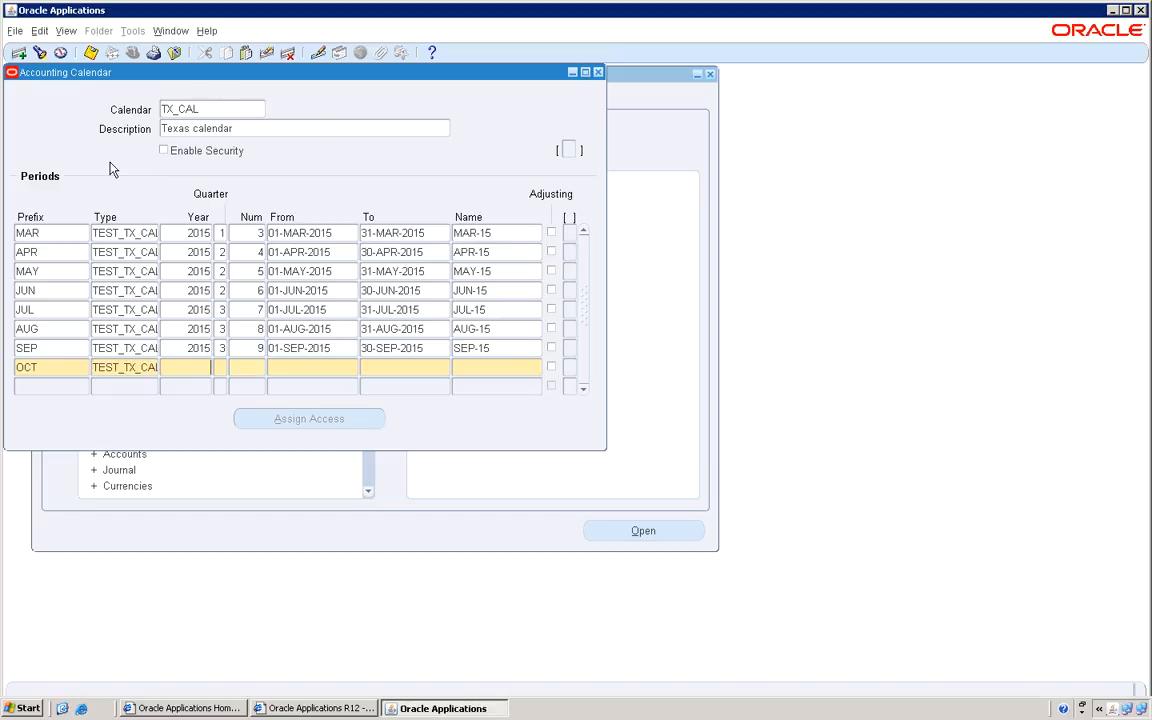
{"action": "type", "text": "2015"}
{"action": "key", "text": "Tab"}
Step: Complete the OCT period with quarter 4, number 10 and dates from 01-OCT-2015 to 31-OCT-2015
{"action": "type", "text": "4"}
{"action": "key", "text": "Tab"}
{"action": "type", "text": "10"}
{"action": "key", "text": "Tab"}
{"action": "type", "text": "01-"}
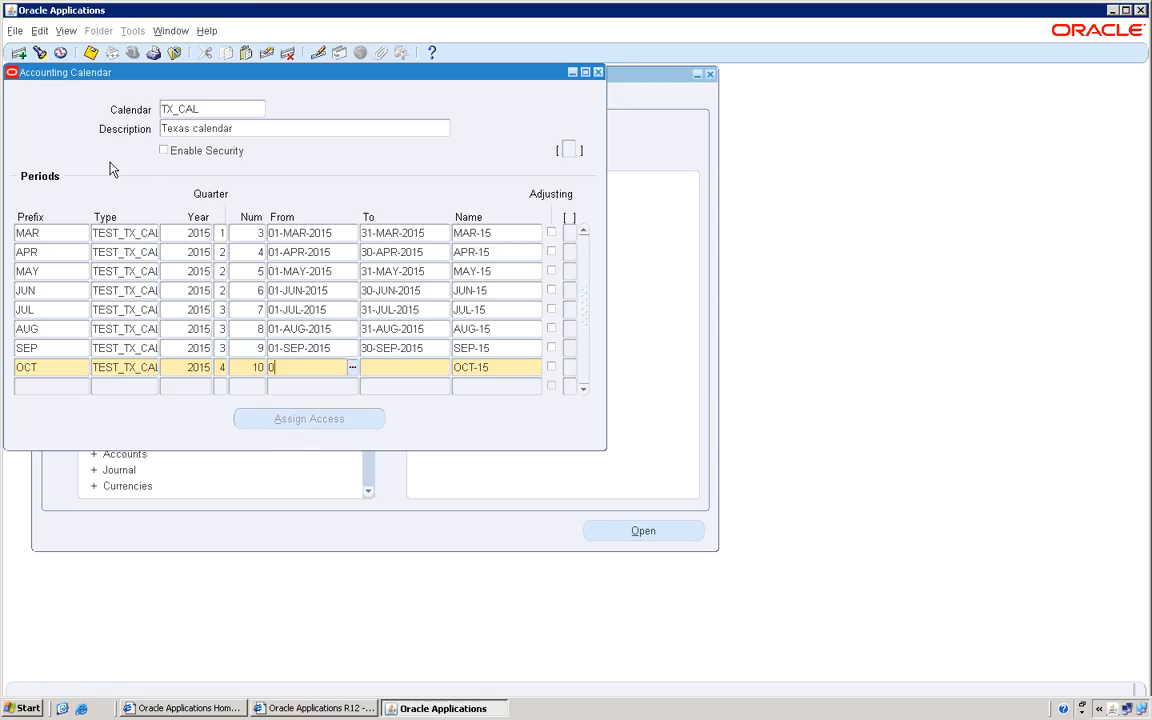
{"action": "type", "text": "OCT-2015"}
{"action": "key", "text": "Tab"}
{"action": "type", "text": "31"}
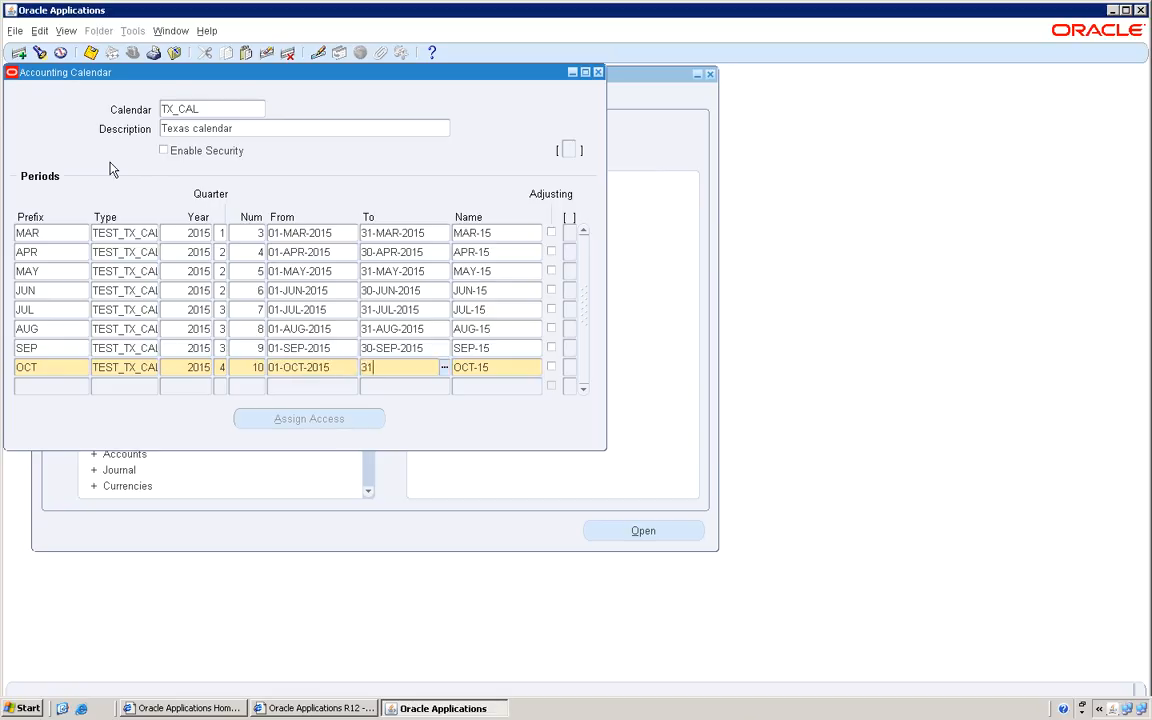
{"action": "type", "text": "OCT2015"}
{"action": "key", "text": "Tab"}
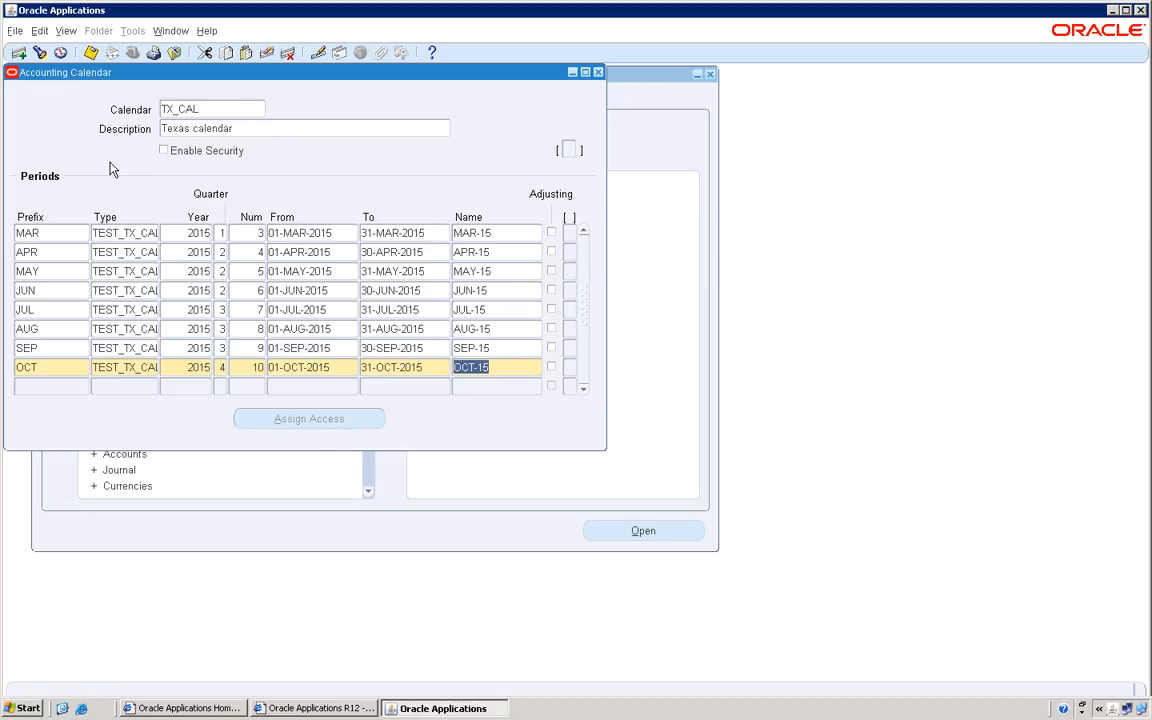
{"action": "key", "text": "Tab"}
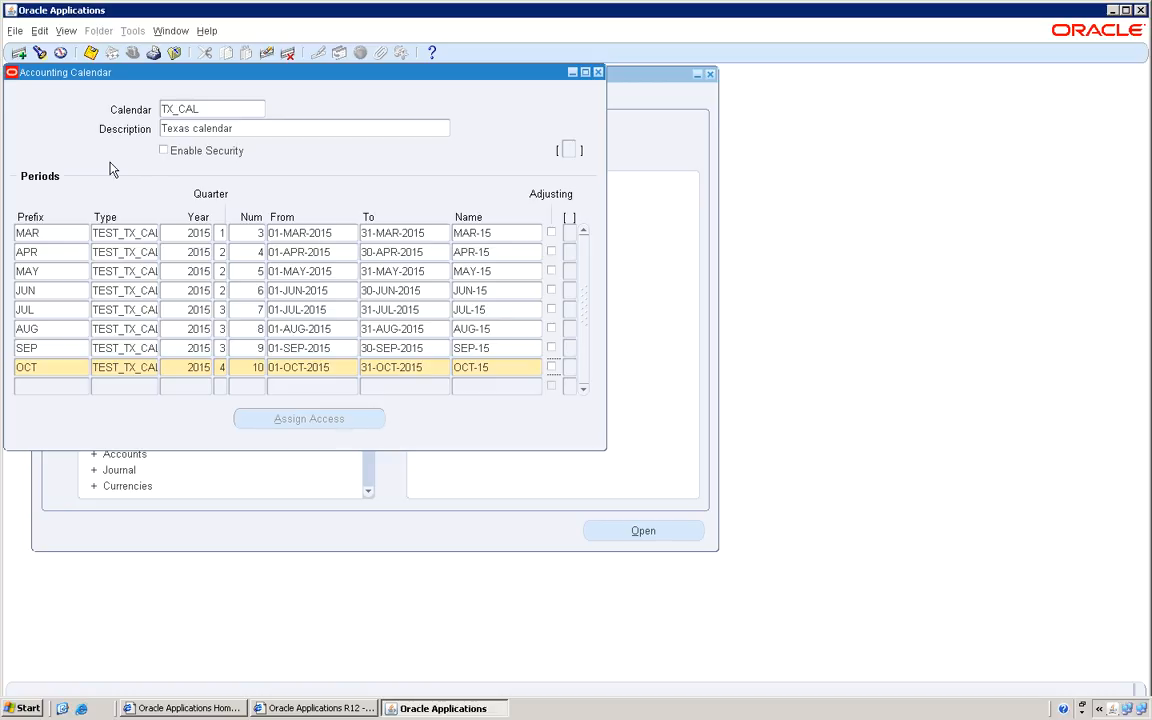
{"action": "key", "text": "Tab"}
Step: Start a new period row with prefix NOV, type TEST_TX_CAL and year 2015
{"action": "type", "text": "NOV"}
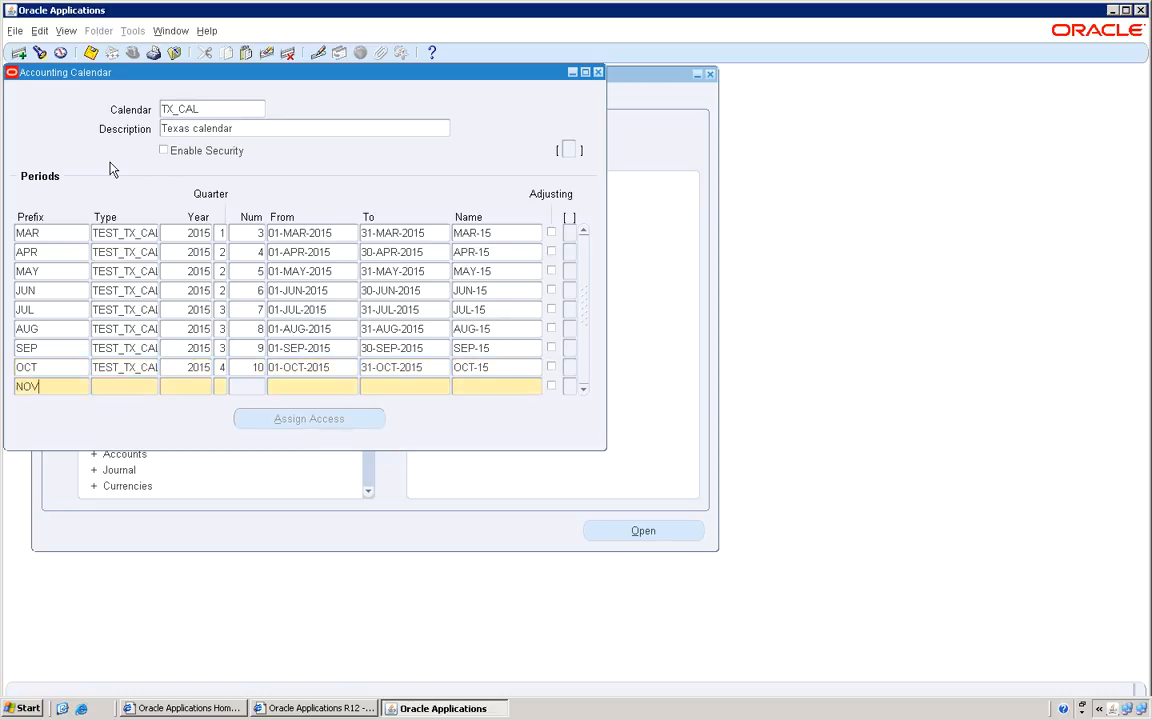
{"action": "key", "text": "Tab"}
{"action": "type", "text": "TEST_TX"}
{"action": "key", "text": "Tab"}
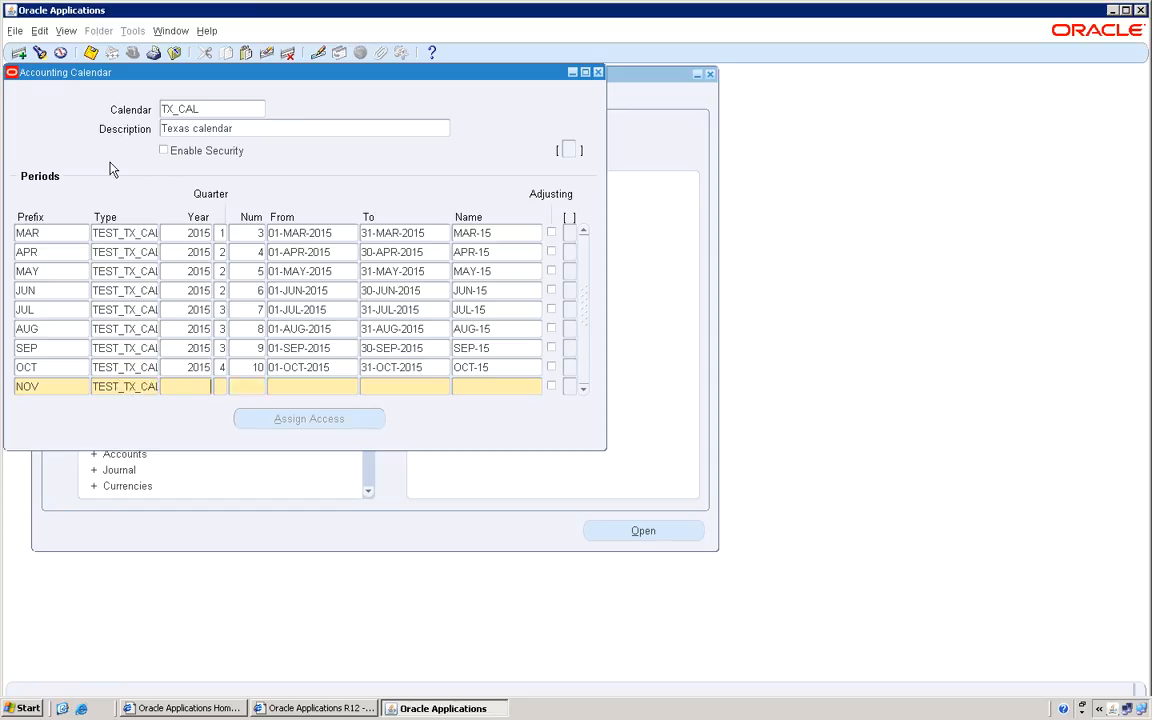
{"action": "type", "text": "20-15"}
{"action": "key", "text": "Tab"}
{"action": "type", "text": "2015"}
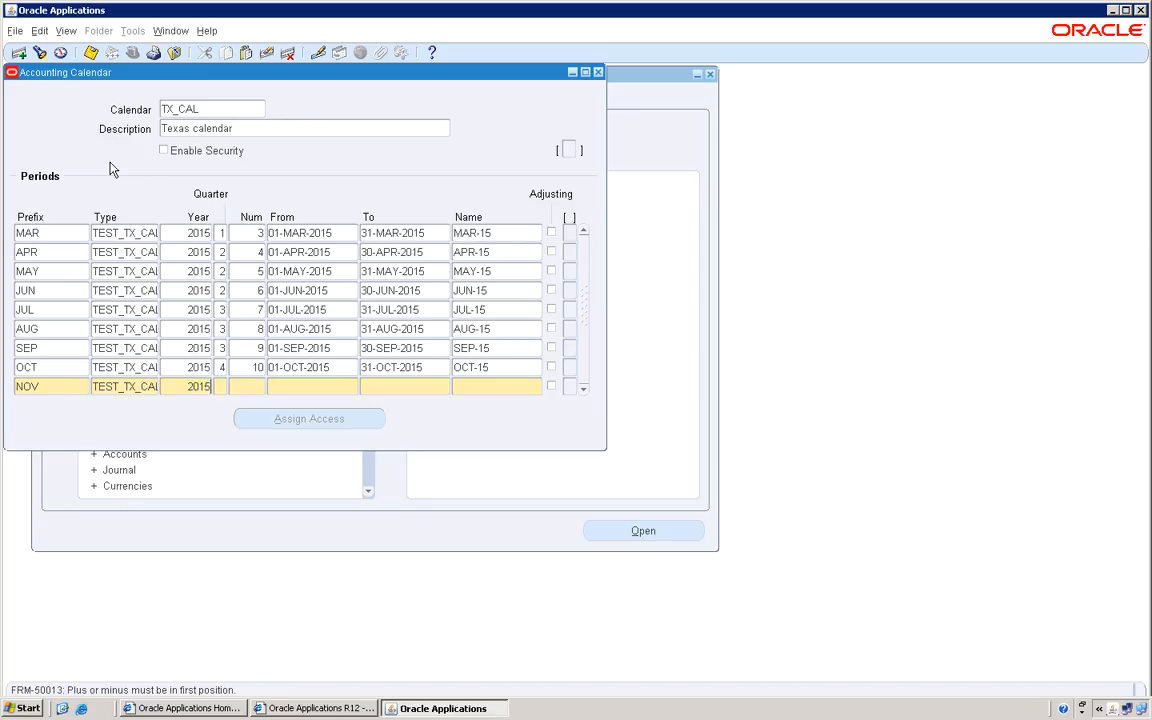
{"action": "key", "text": "Tab"}
Step: Give the NOV period quarter 4, number 11 and start date 01-NOV-2015
{"action": "type", "text": "4"}
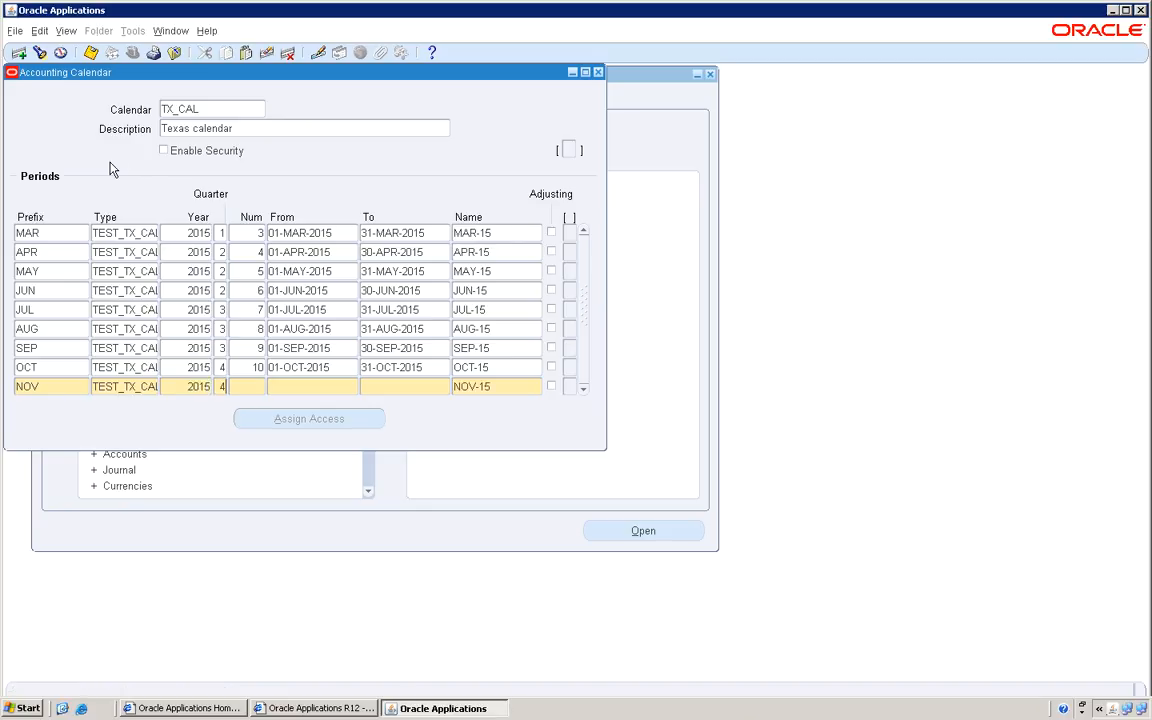
{"action": "key", "text": "Tab"}
{"action": "type", "text": "11"}
{"action": "key", "text": "Tab"}
{"action": "type", "text": "01-NOV-2015"}
{"action": "key", "text": "Tab"}
Step: Set the NOV period's end date to 30-NOV-2015 in the valid date format
{"action": "type", "text": "30NOV"}
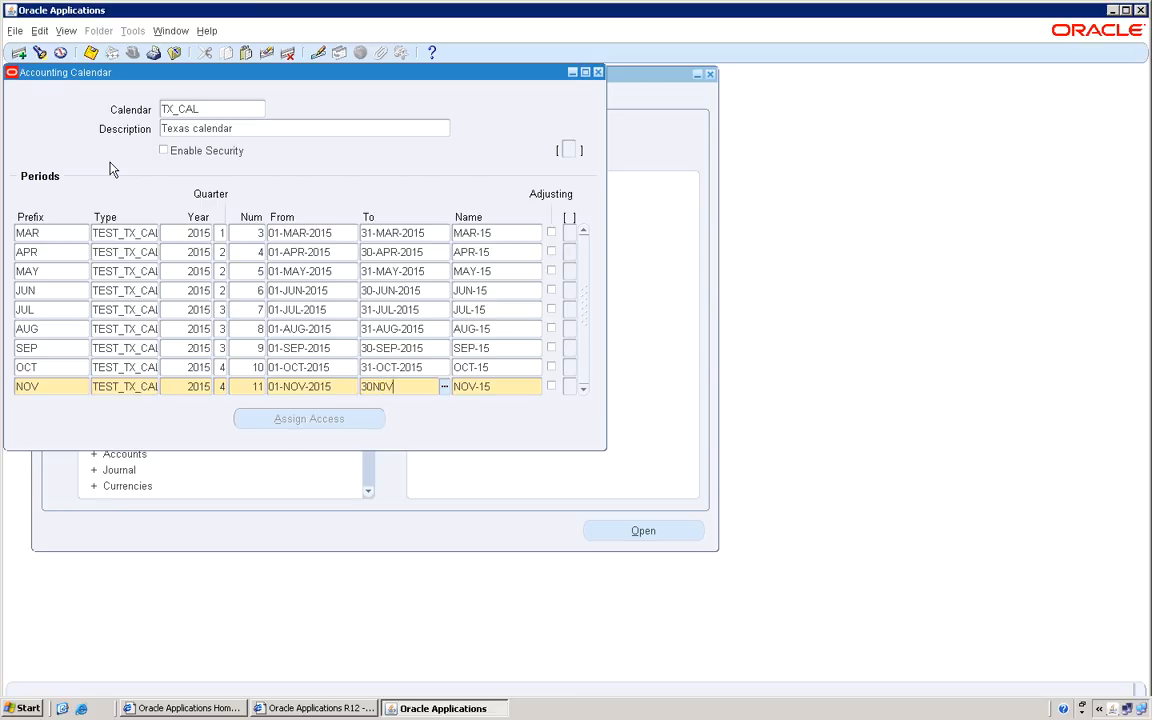
{"action": "type", "text": "2015"}
{"action": "key", "text": "Tab"}
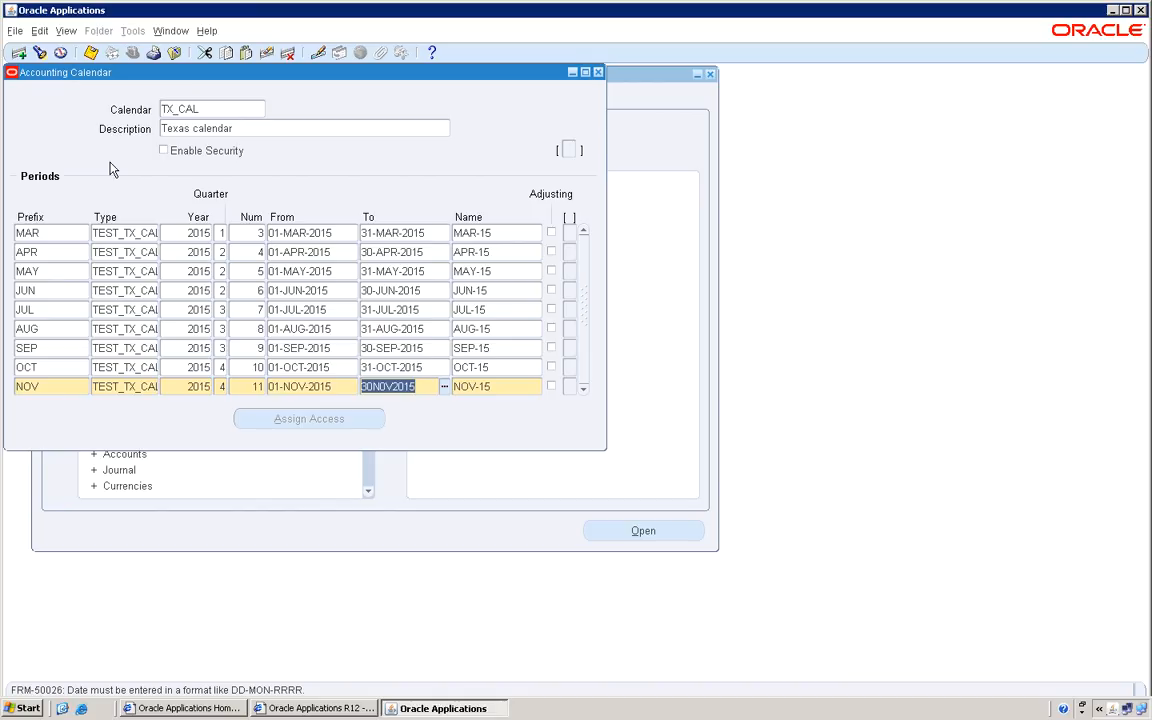
{"action": "left_click", "coordinate": [418, 387]}
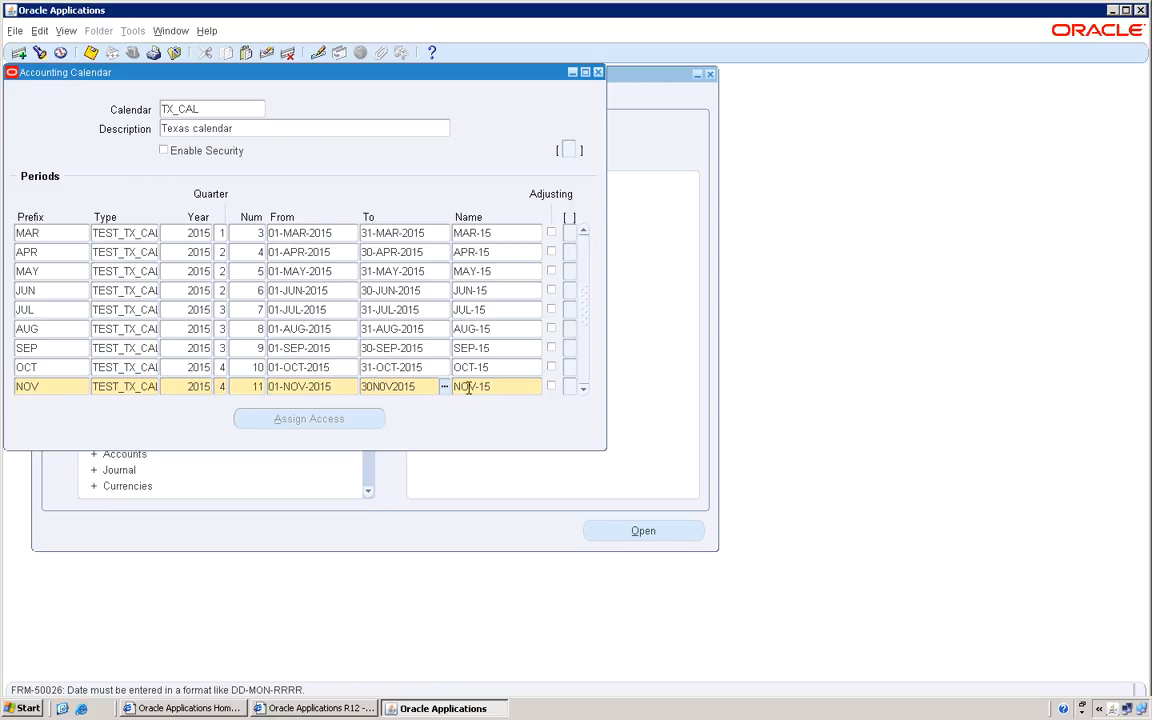
{"action": "type", "text": "-"}
{"action": "left_click", "coordinate": [468, 388]}
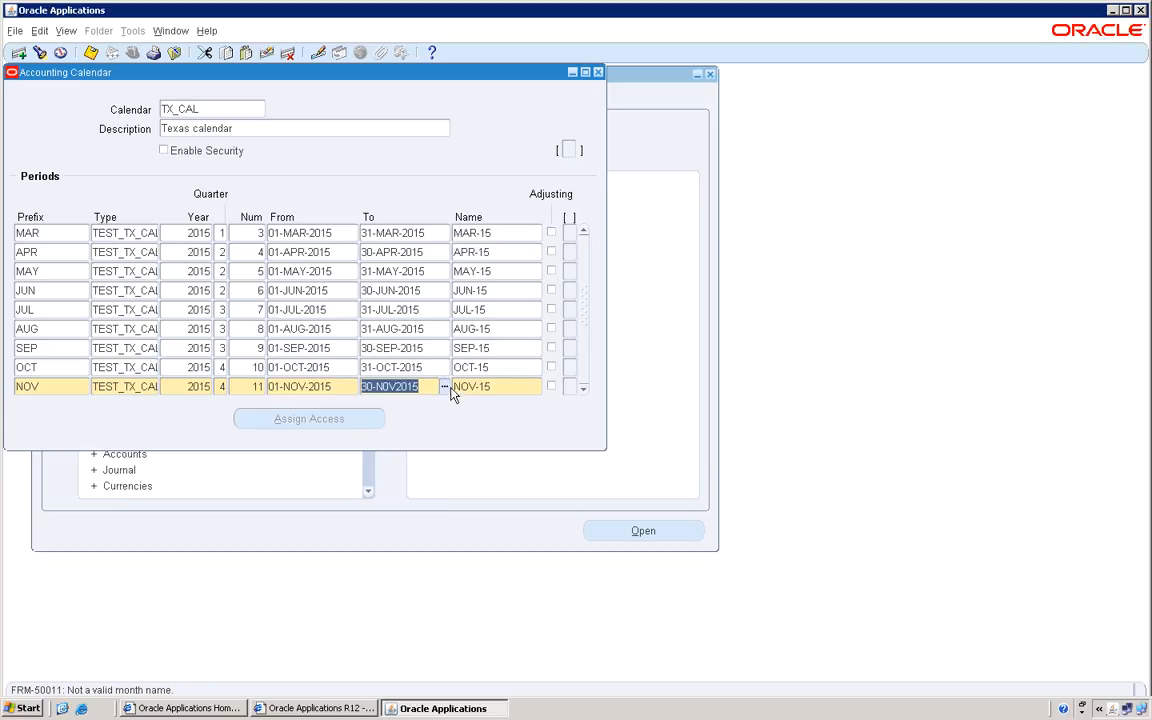
{"action": "type", "text": "30-NOV-2015"}
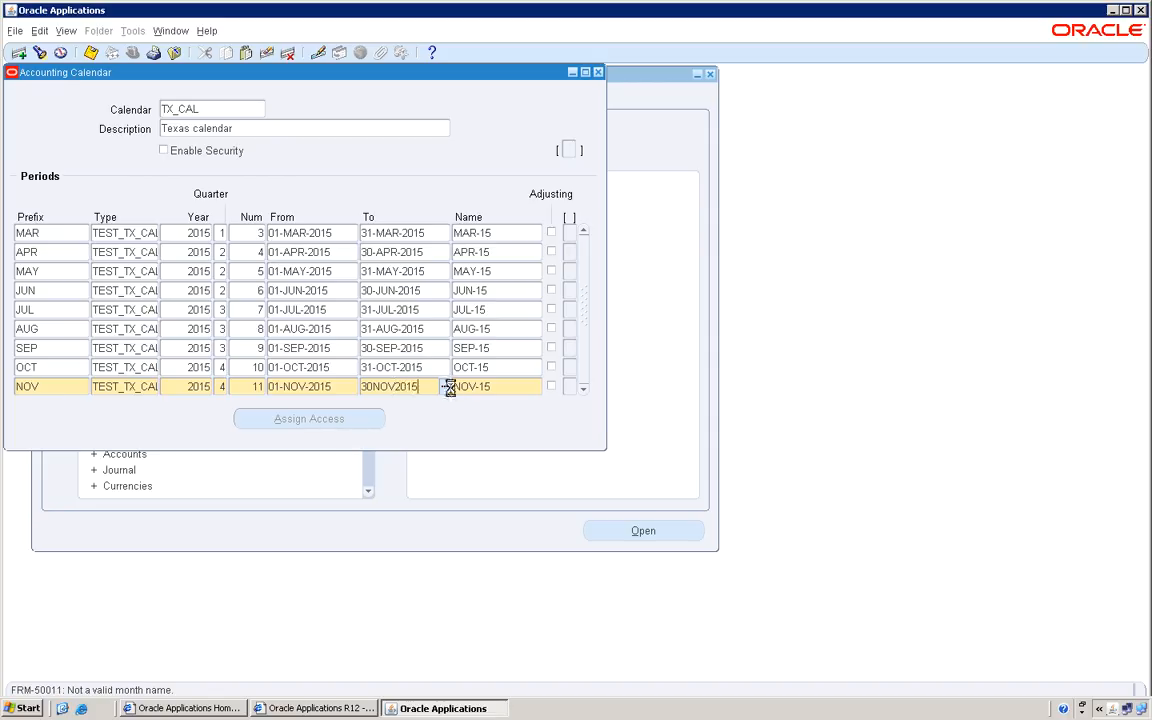
{"action": "key", "text": "Tab"}
{"action": "key", "text": "Tab"}
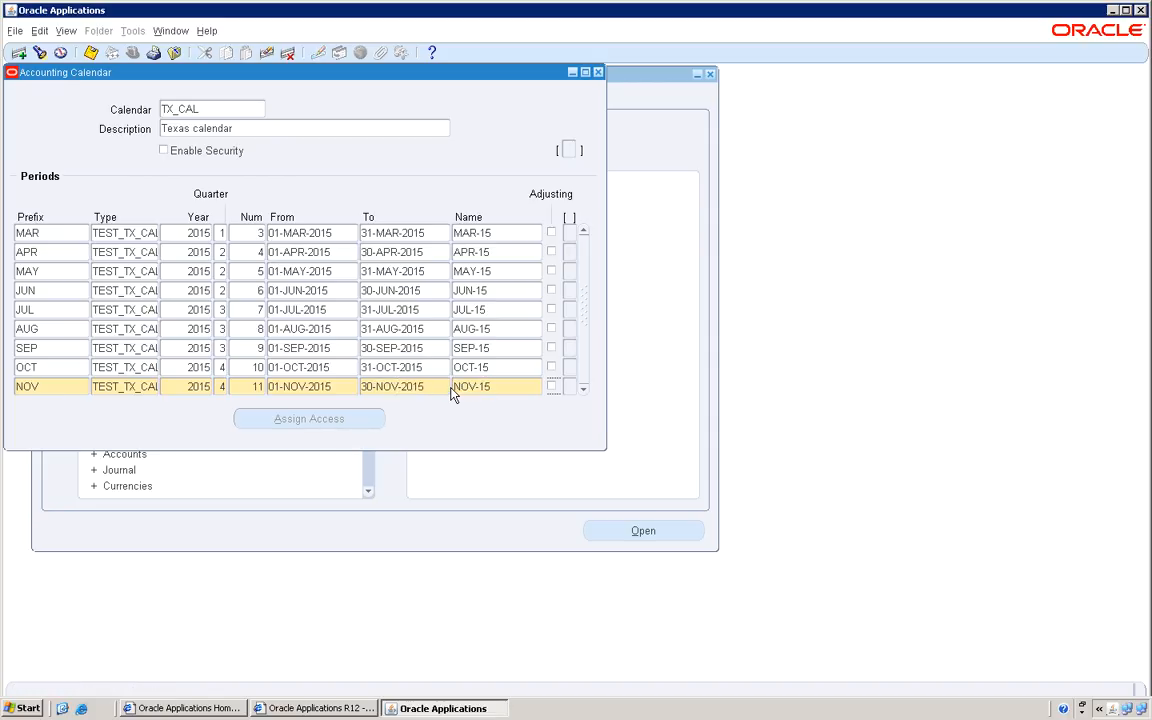
Step: Start a new period row with prefix DEC, type TEST_TX_CAL and year 2015
{"action": "key", "text": "Tab"}
{"action": "type", "text": "DEC"}
{"action": "key", "text": "Tab"}
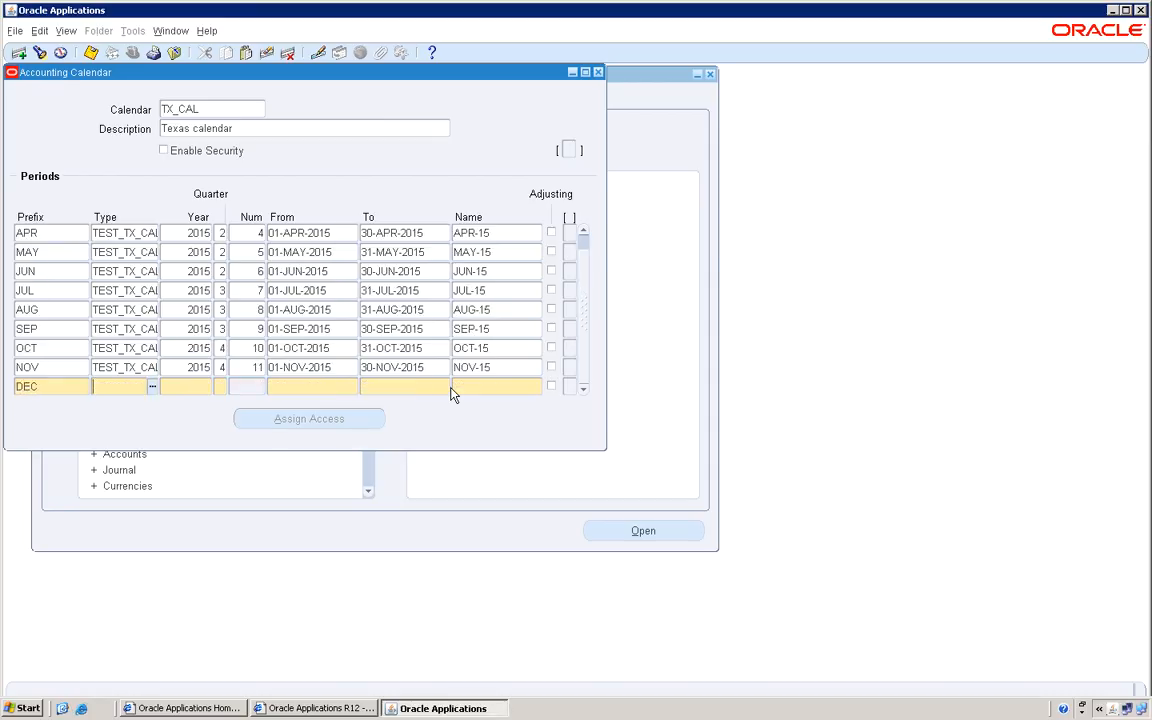
{"action": "type", "text": "TEST_TX_CAL"}
{"action": "key", "text": "Tab"}
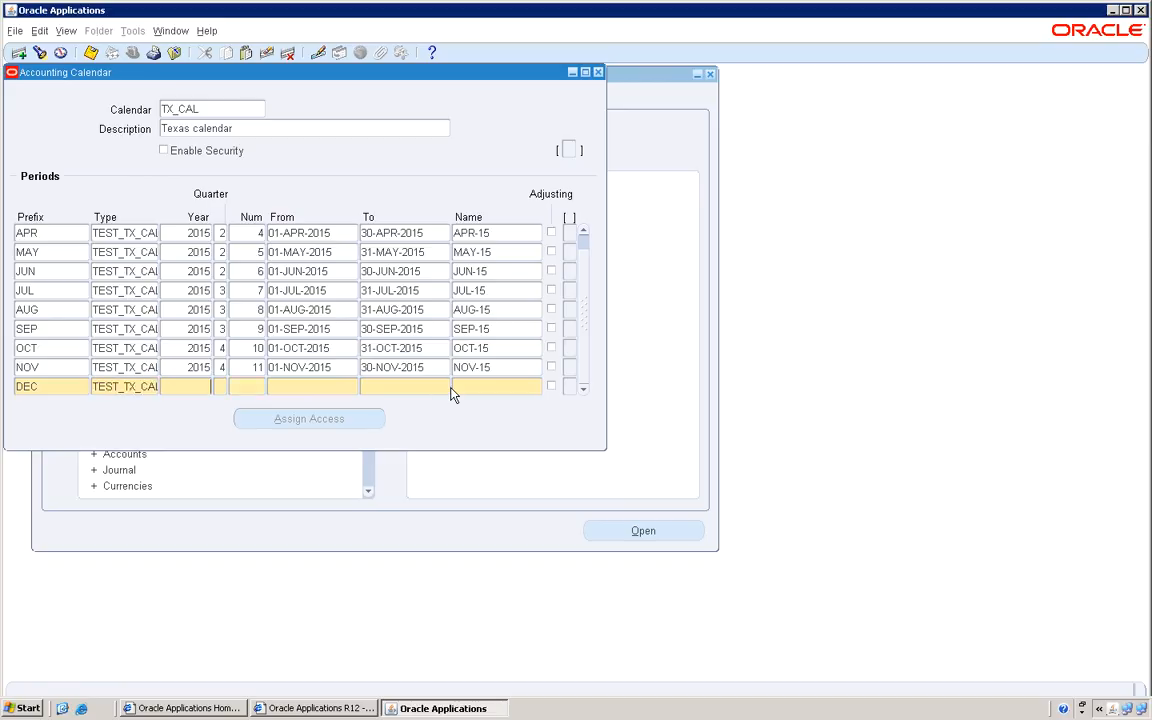
{"action": "type", "text": "2015"}
{"action": "key", "text": "Tab"}
Step: Complete the DEC period with quarter 4, number 12 and dates from 01-DEC-2015 to 31-DEC-2015
{"action": "type", "text": "4"}
{"action": "key", "text": "Tab"}
{"action": "type", "text": "122"}
{"action": "key", "text": "Tab"}
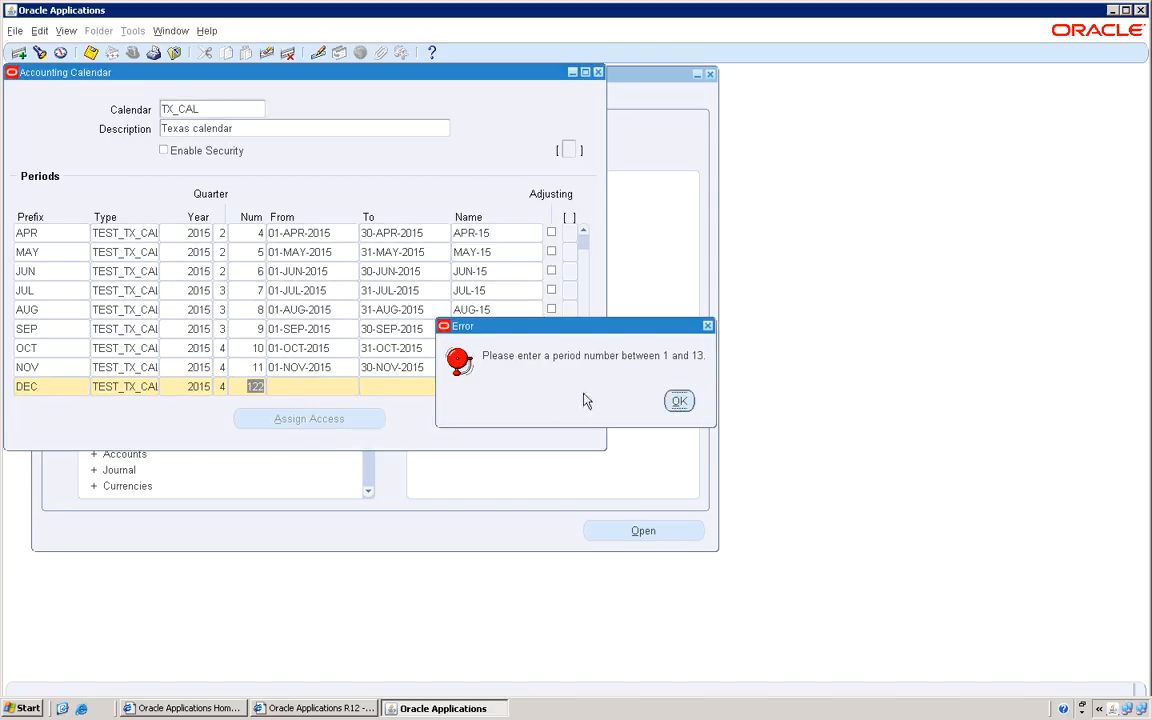
{"action": "key", "text": "Return"}
{"action": "type", "text": "12"}
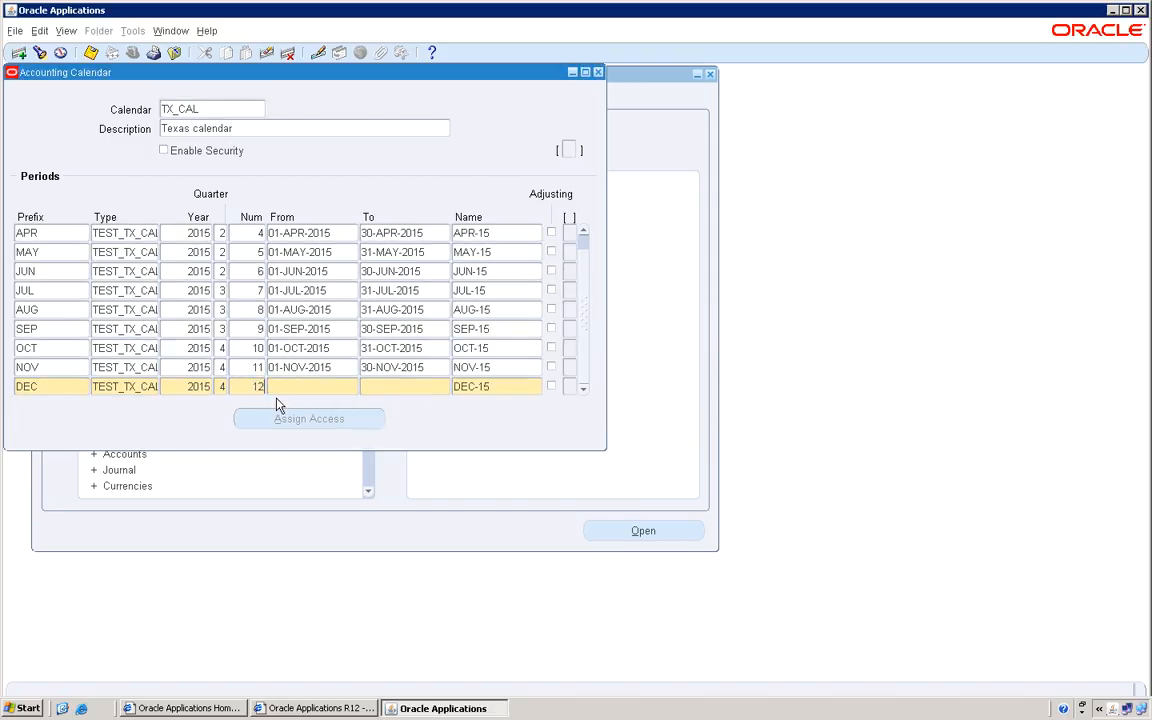
{"action": "key", "text": "Tab"}
{"action": "type", "text": "01-DEC-2015"}
{"action": "key", "text": "Tab"}
{"action": "type", "text": "31-DEC-2015"}
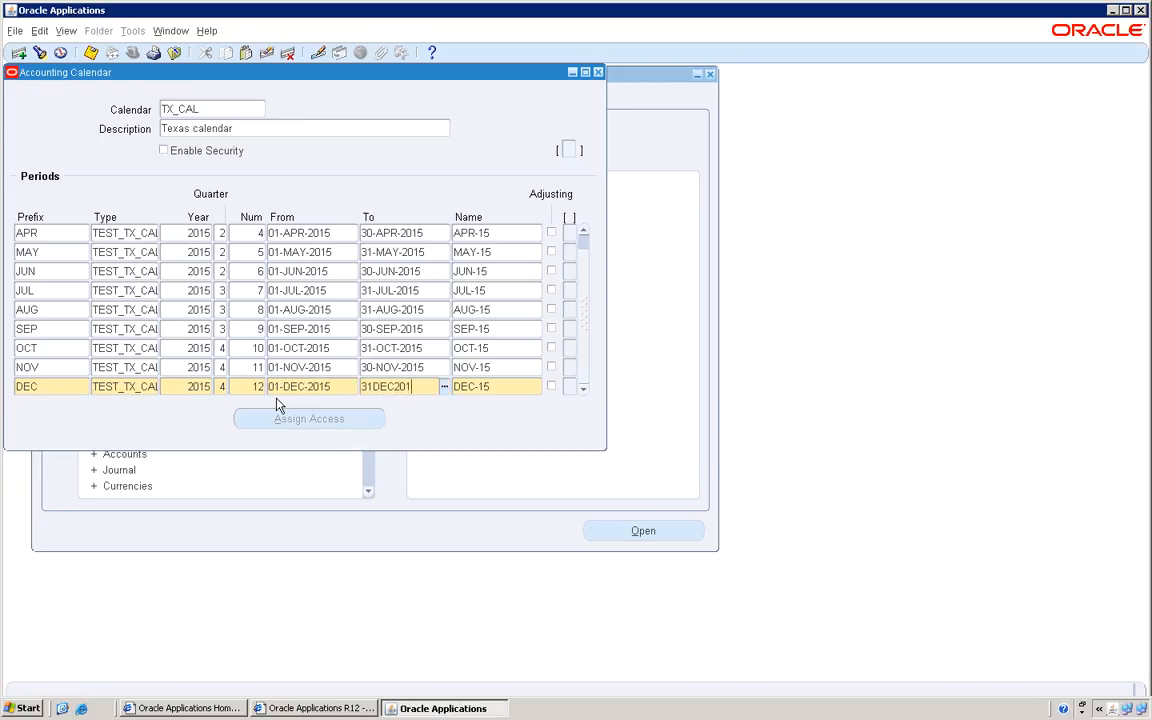
{"action": "key", "text": "Tab"}
{"action": "key", "text": "Tab"}
Step: Start a new period row with prefix ADJ, type TEST_TX_CAL and year 2015
{"action": "key", "text": "Tab"}
{"action": "type", "text": "ADJ"}
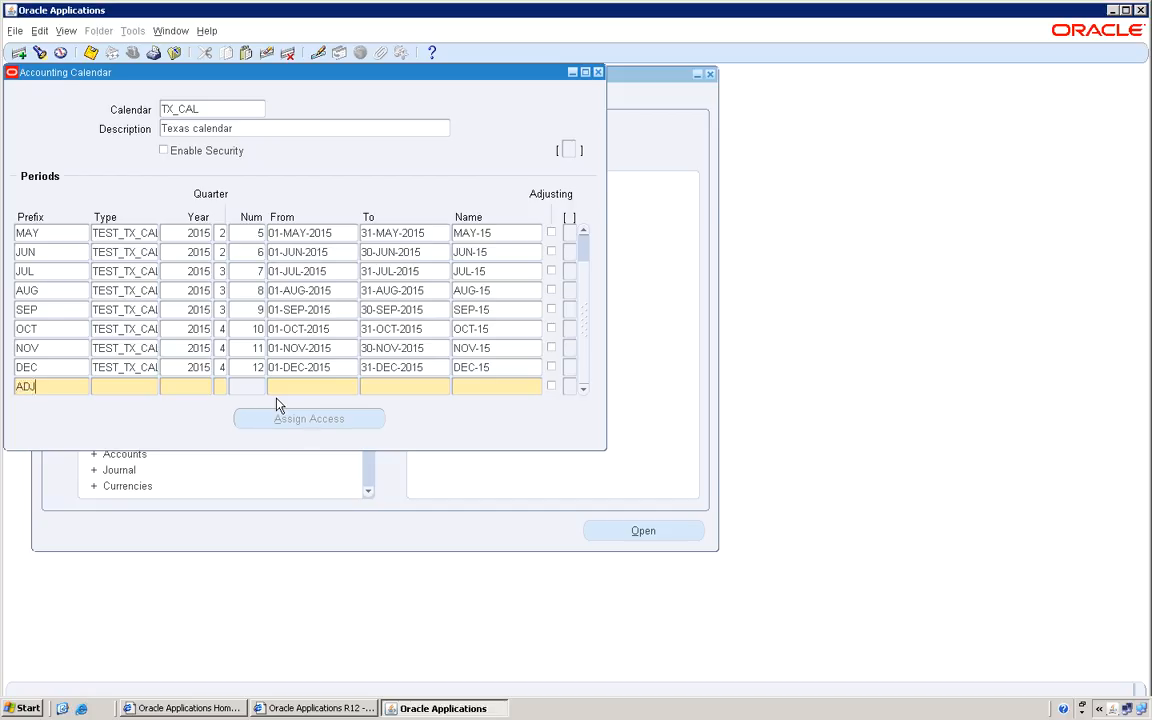
{"action": "key", "text": "Tab"}
{"action": "type", "text": "TEX"}
{"action": "key", "text": "BackSpace"}
{"action": "type", "text": "ST_TX_CAL"}
{"action": "key", "text": "Tab"}
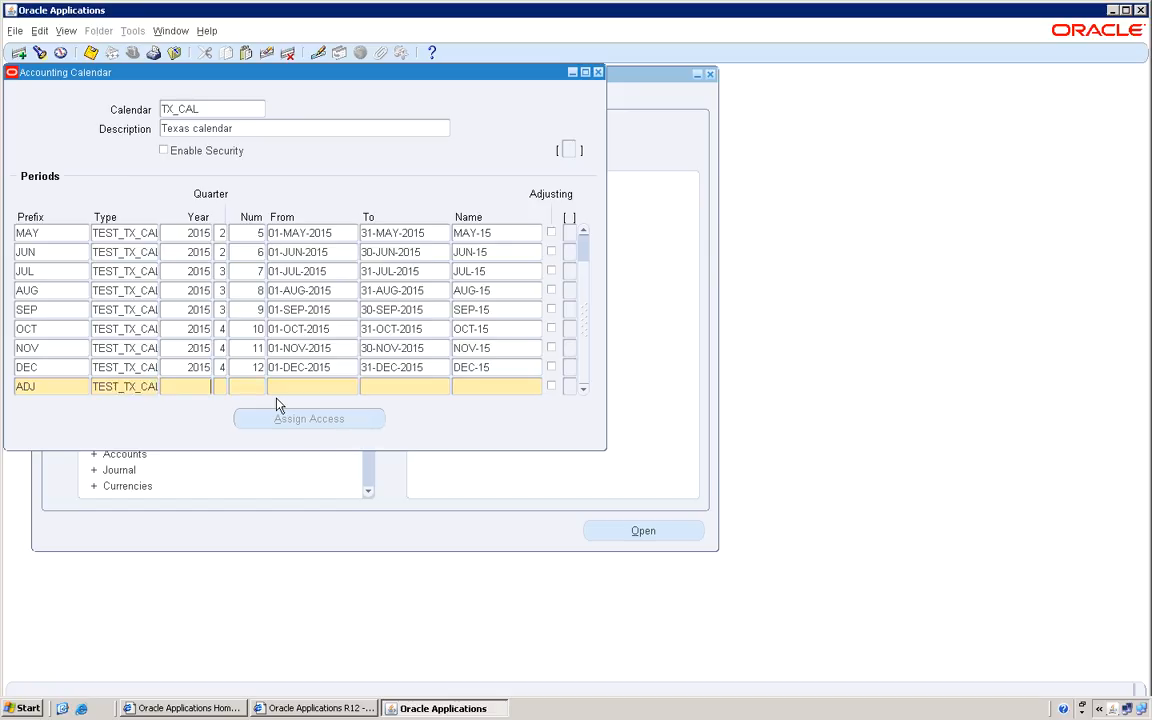
{"action": "type", "text": "2015"}
{"action": "key", "text": "Tab"}
Step: Complete the ADJ row with quarter 4, number 13 and both dates 31-DEC-2015, and mark it as an adjusting period
{"action": "type", "text": "13"}
{"action": "key", "text": "Tab"}
{"action": "key", "text": "BackSpace"}
{"action": "key", "text": "BackSpace"}
{"action": "key", "text": "BackSpace"}
{"action": "type", "text": "C"}
{"action": "key", "text": "BackSpace"}
{"action": "type", "text": "EC-2015"}
{"action": "key", "text": "Tab"}
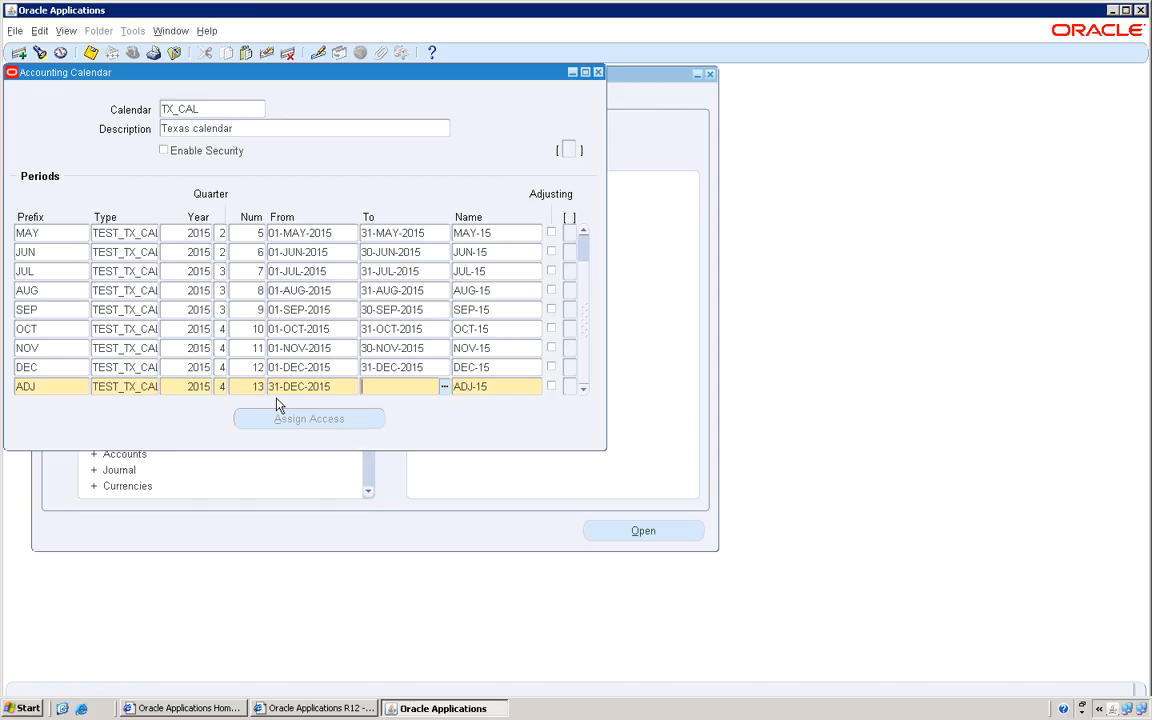
{"action": "type", "text": "31-DEC-2015"}
{"action": "key", "text": "Tab"}
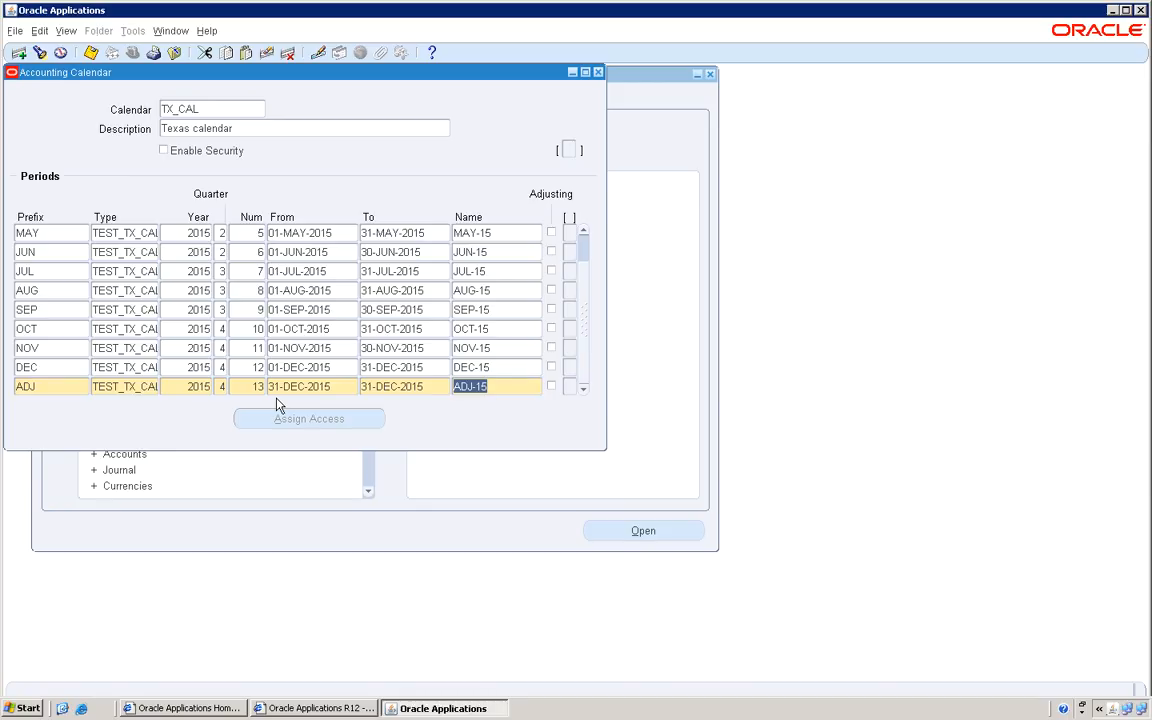
{"action": "left_click", "coordinate": [551, 387]}
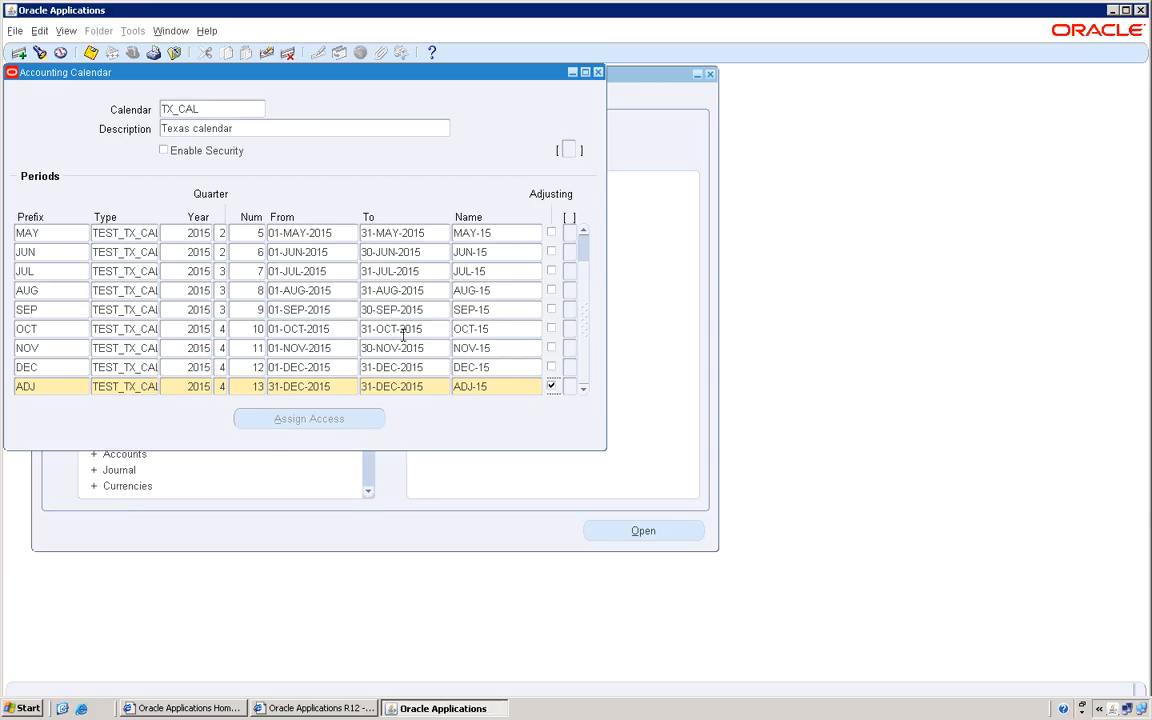
Step: Review the entered periods and save the TX_CAL calendar
{"action": "left_click", "coordinate": [584, 285]}
{"action": "scroll", "coordinate": [585, 254], "scroll_direction": "up", "scroll_amount": 2}
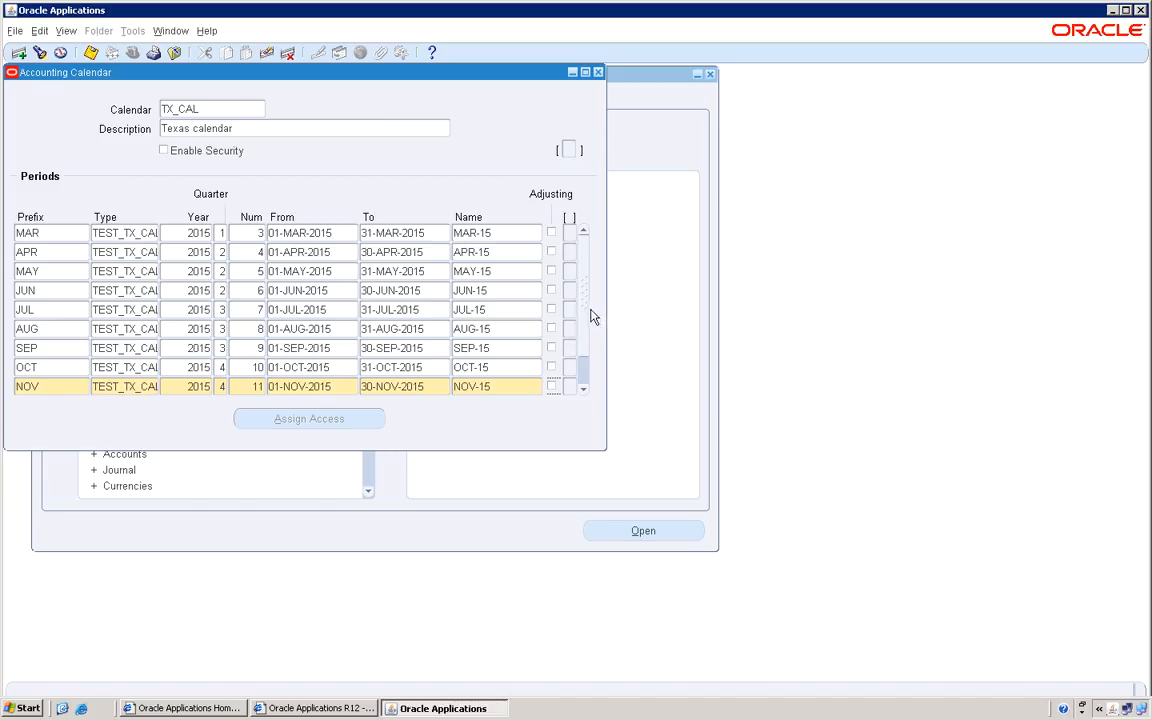
{"action": "left_click", "coordinate": [583, 389]}
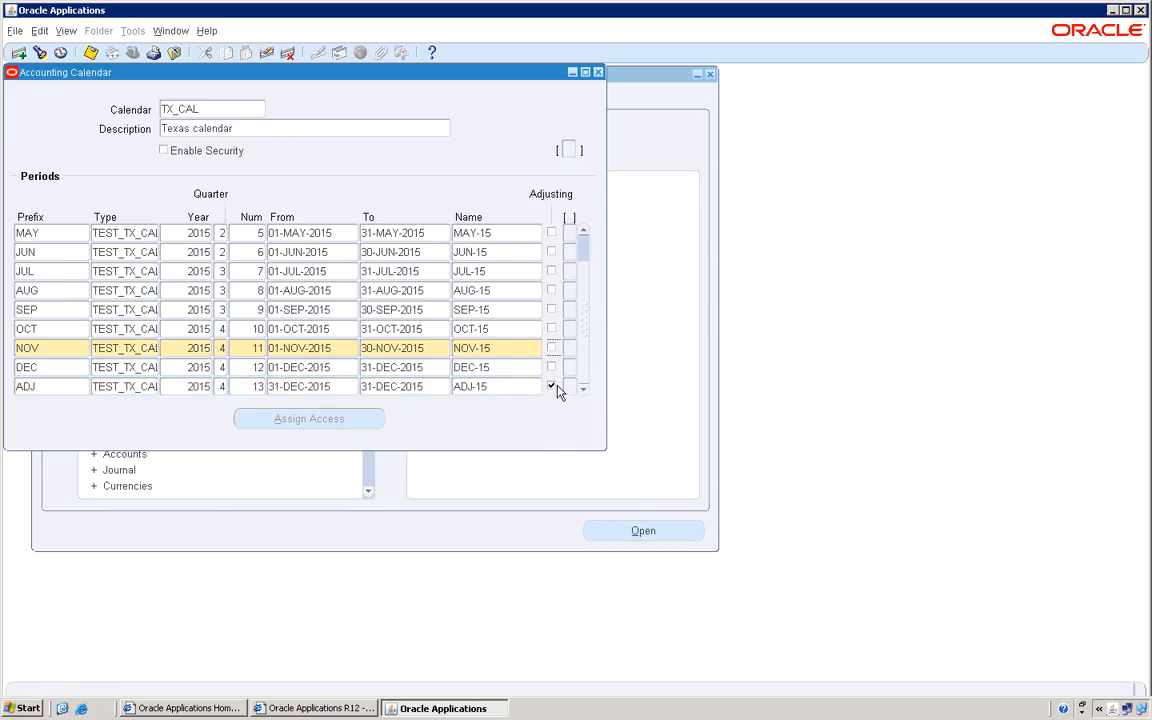
{"action": "left_click_drag", "start_coordinate": [583, 330], "coordinate": [579, 233]}
{"action": "left_click", "coordinate": [90, 52]}
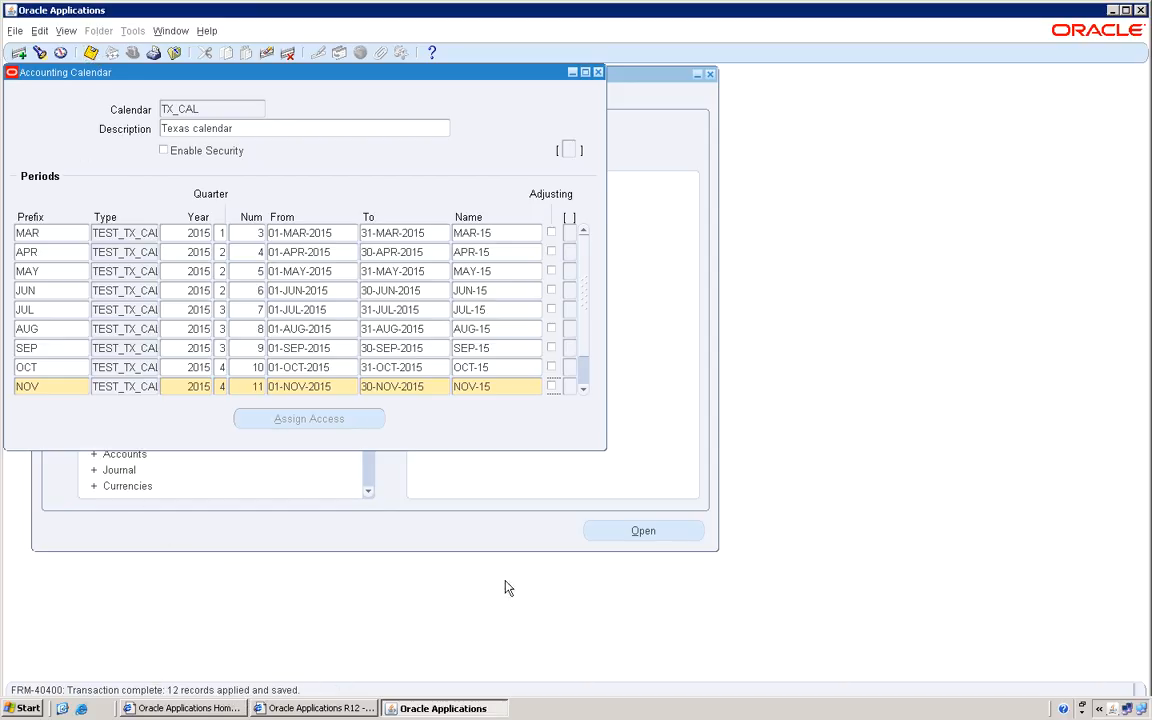
Step: Close the Accounting Calendar form and submit the calendar validation request for TX_CAL
{"action": "left_click", "coordinate": [598, 72]}
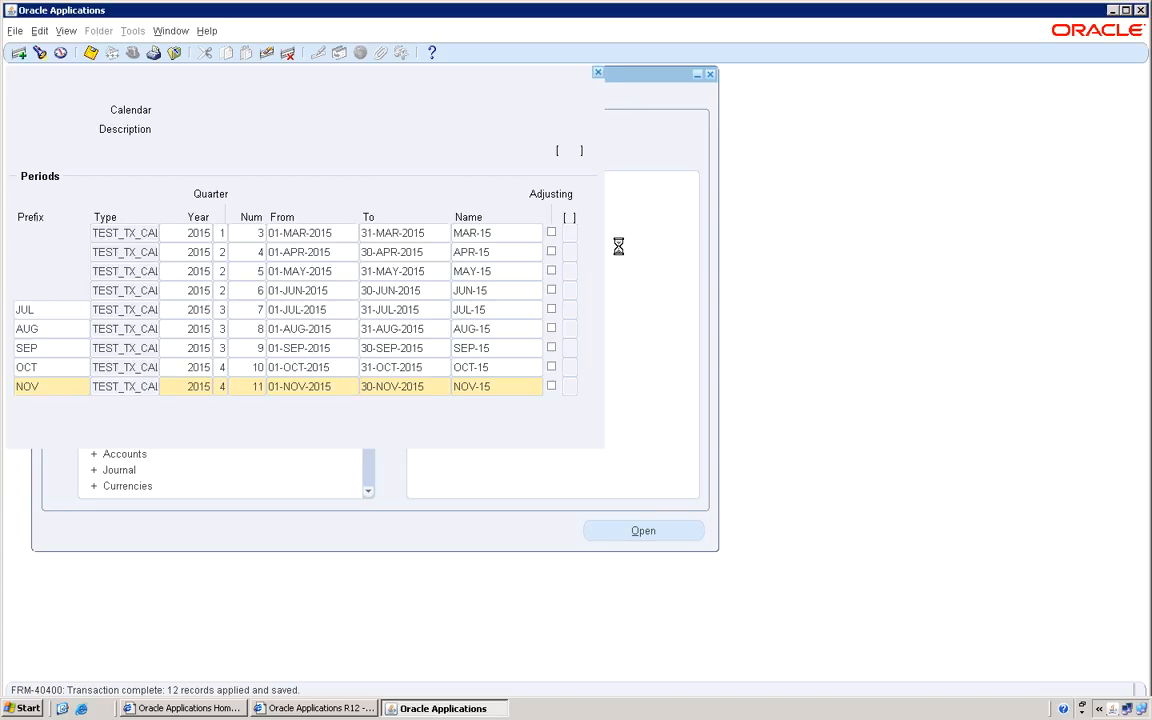
{"action": "left_click", "coordinate": [573, 401]}
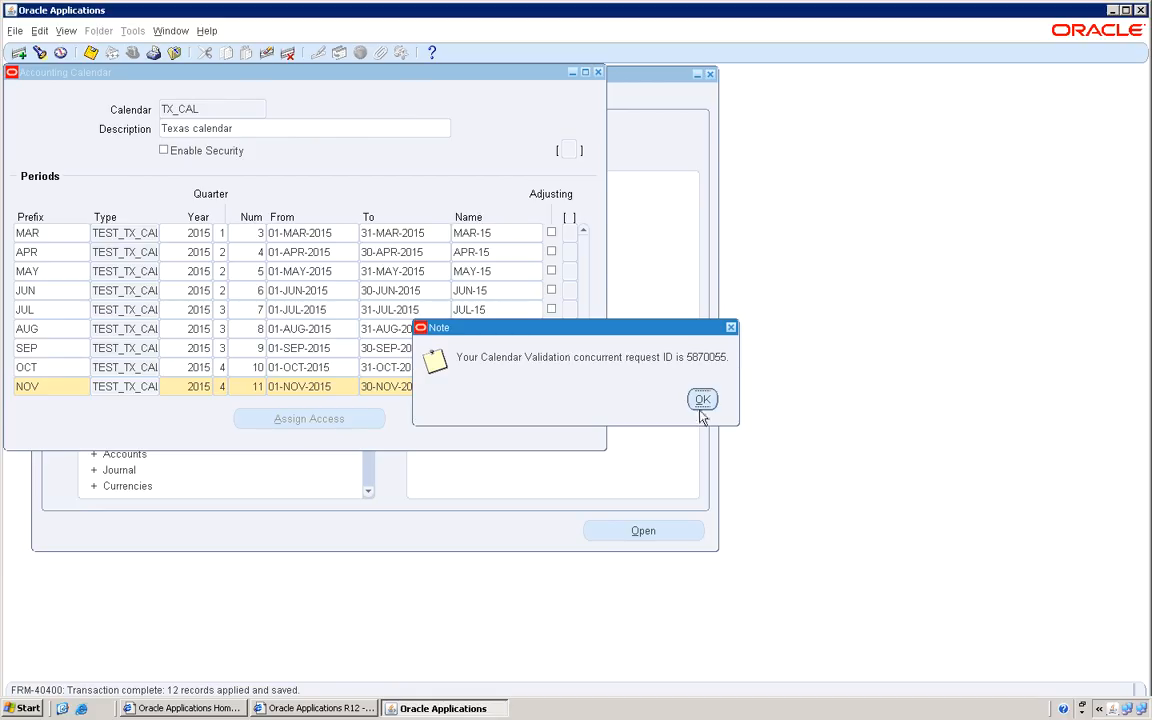
{"action": "left_click", "coordinate": [704, 400]}
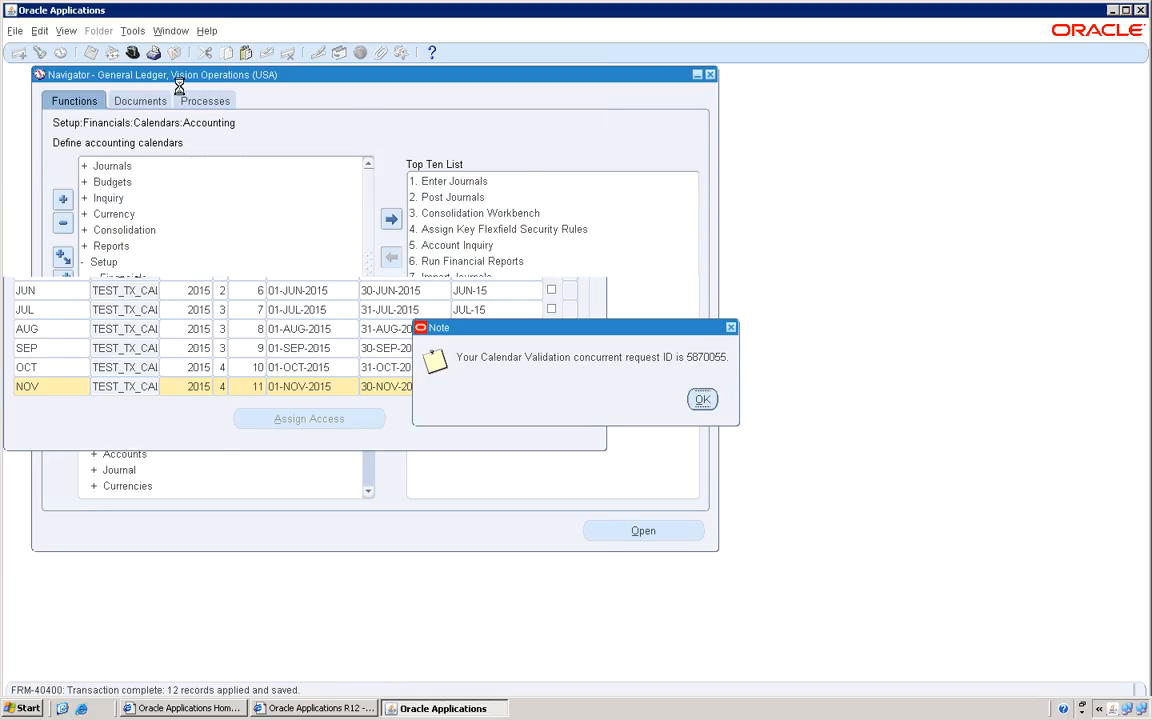
Step: List all own concurrent requests, refresh until the TX_CAL Calendar Validation request finishes, and close the list
{"action": "left_click", "coordinate": [66, 31]}
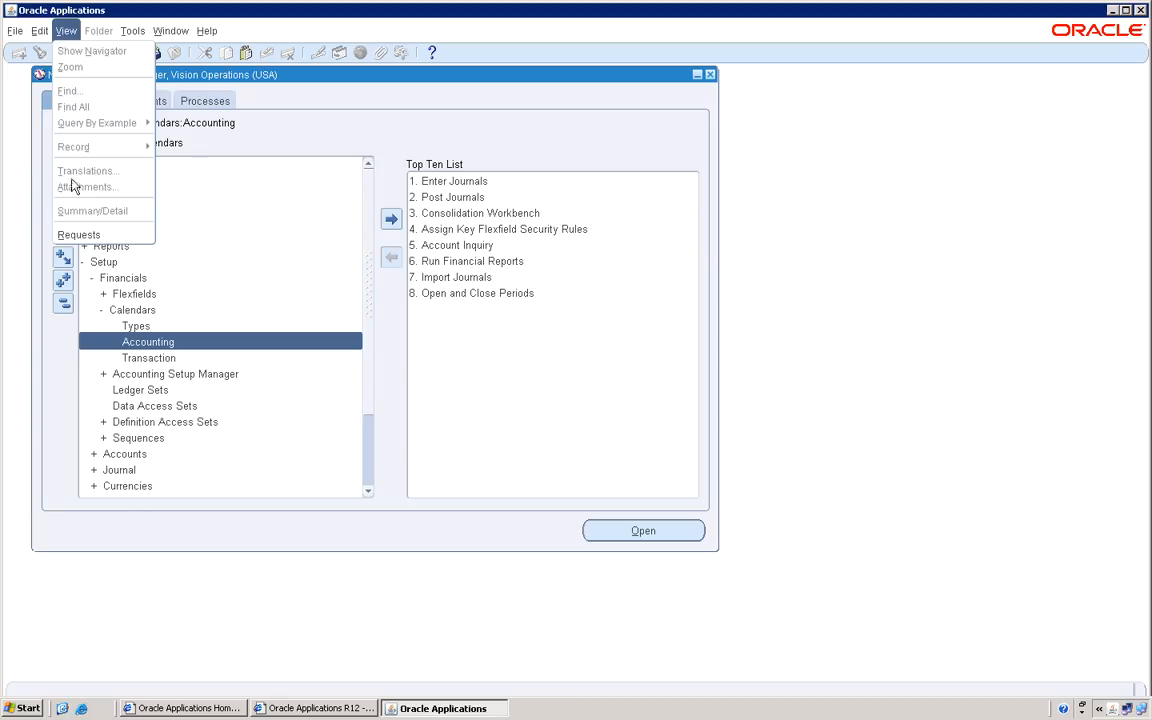
{"action": "left_click", "coordinate": [78, 235]}
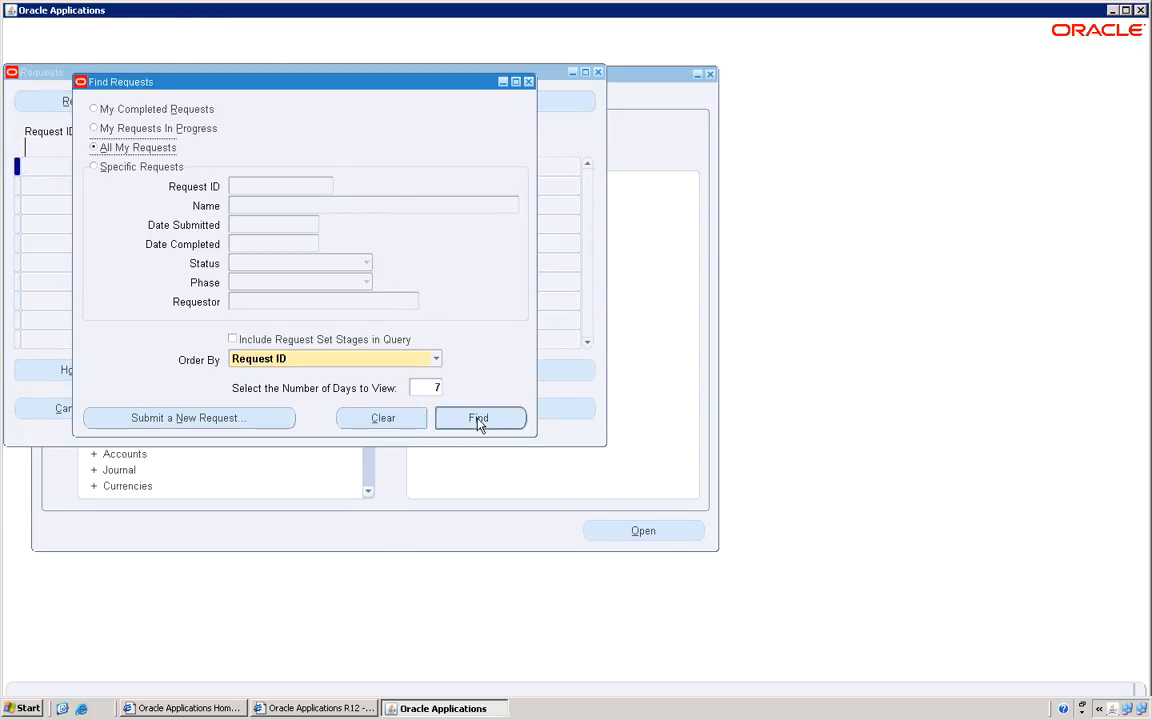
{"action": "left_click", "coordinate": [478, 419]}
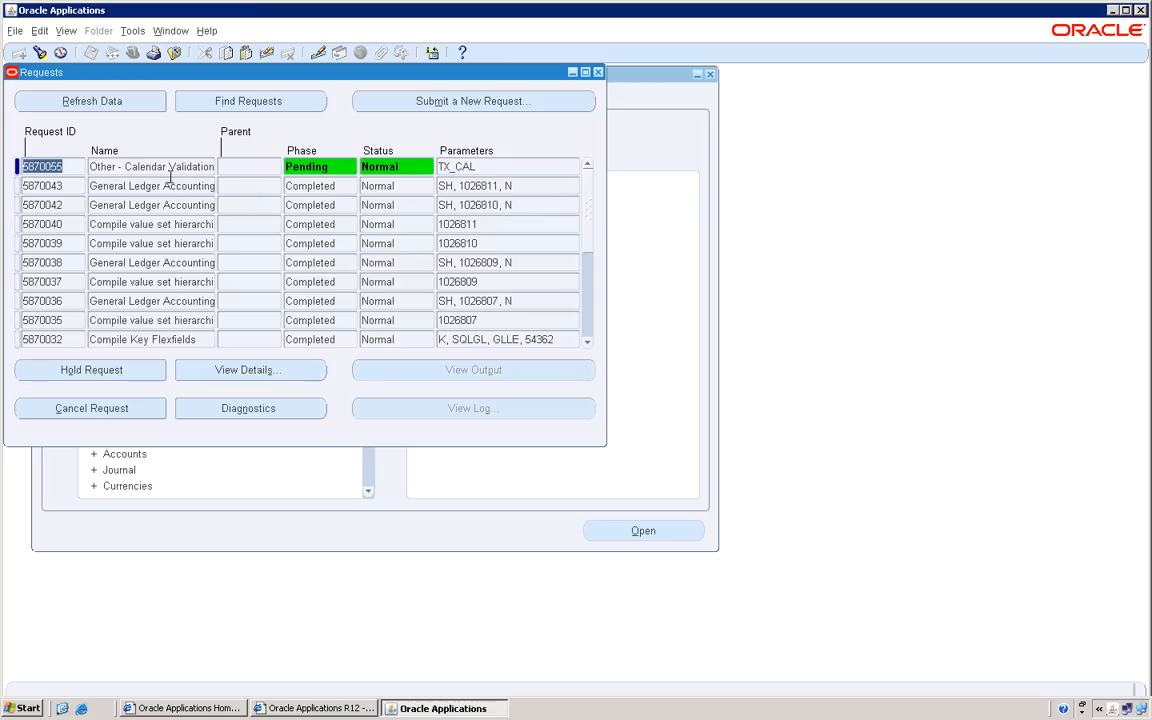
{"action": "left_click", "coordinate": [99, 110]}
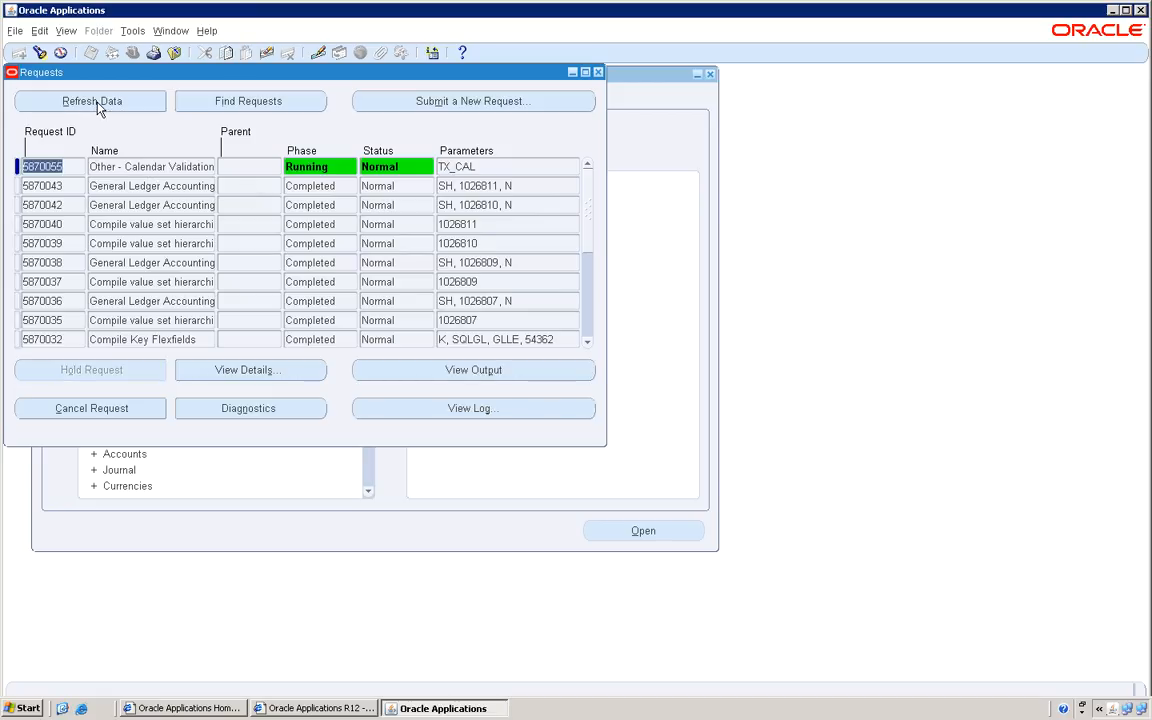
{"action": "left_click", "coordinate": [99, 110]}
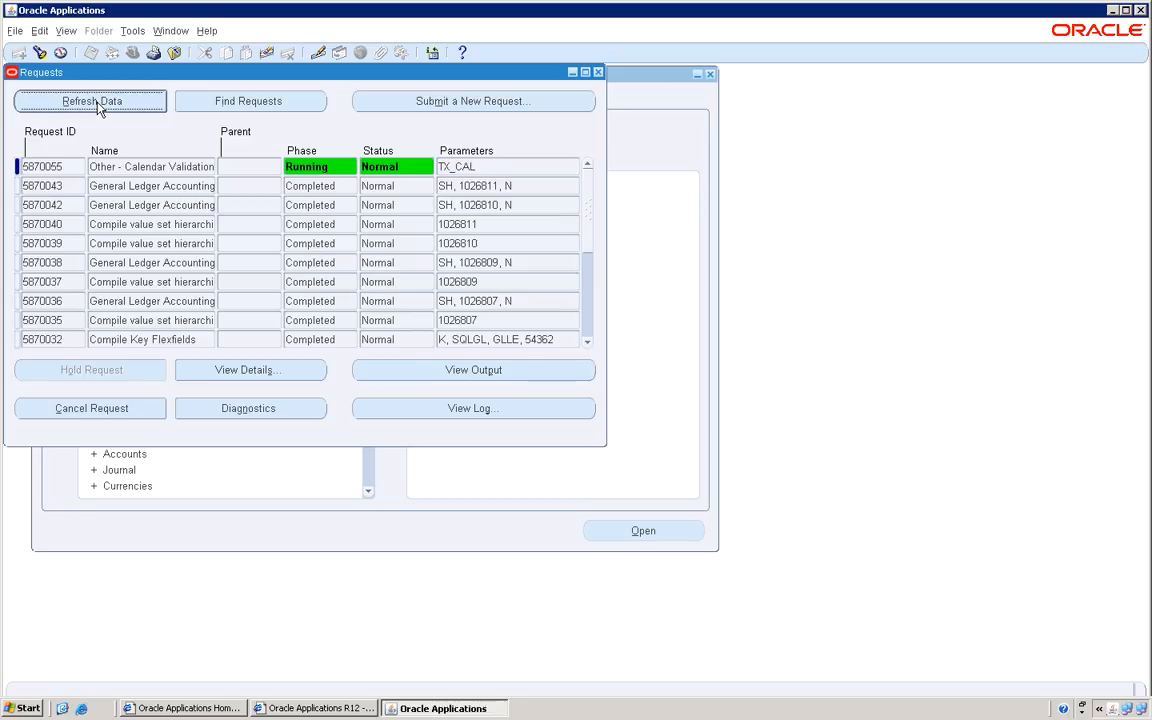
{"action": "left_click", "coordinate": [99, 107]}
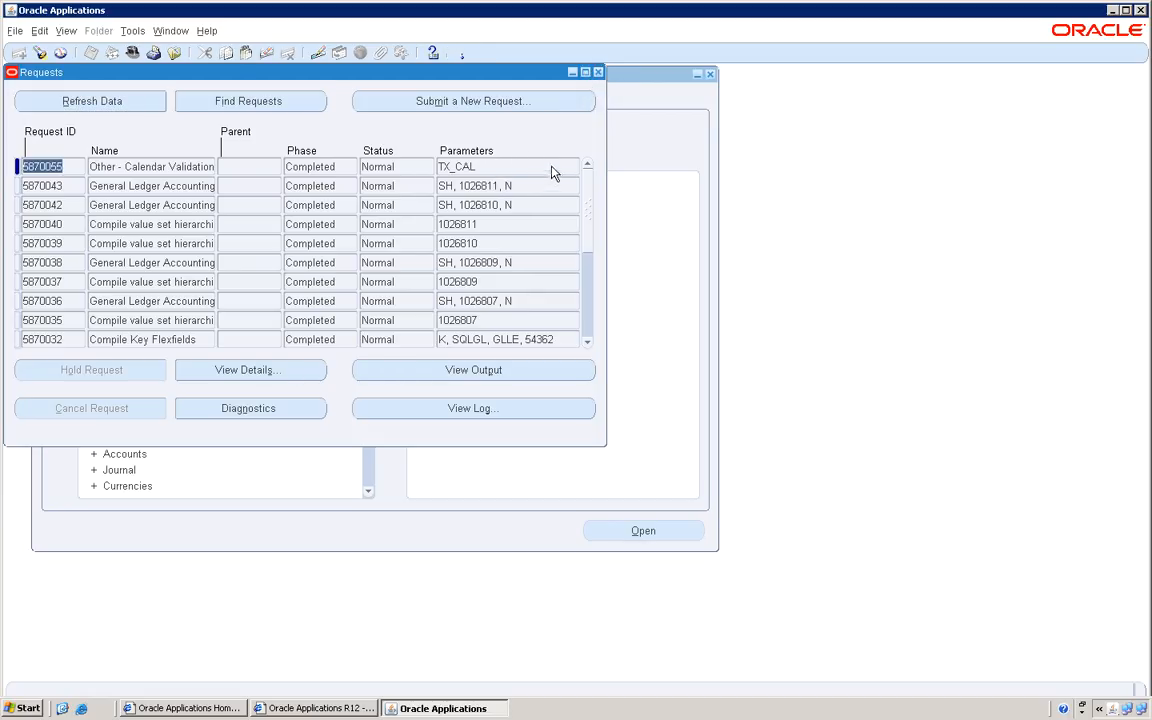
{"action": "left_click", "coordinate": [598, 72]}
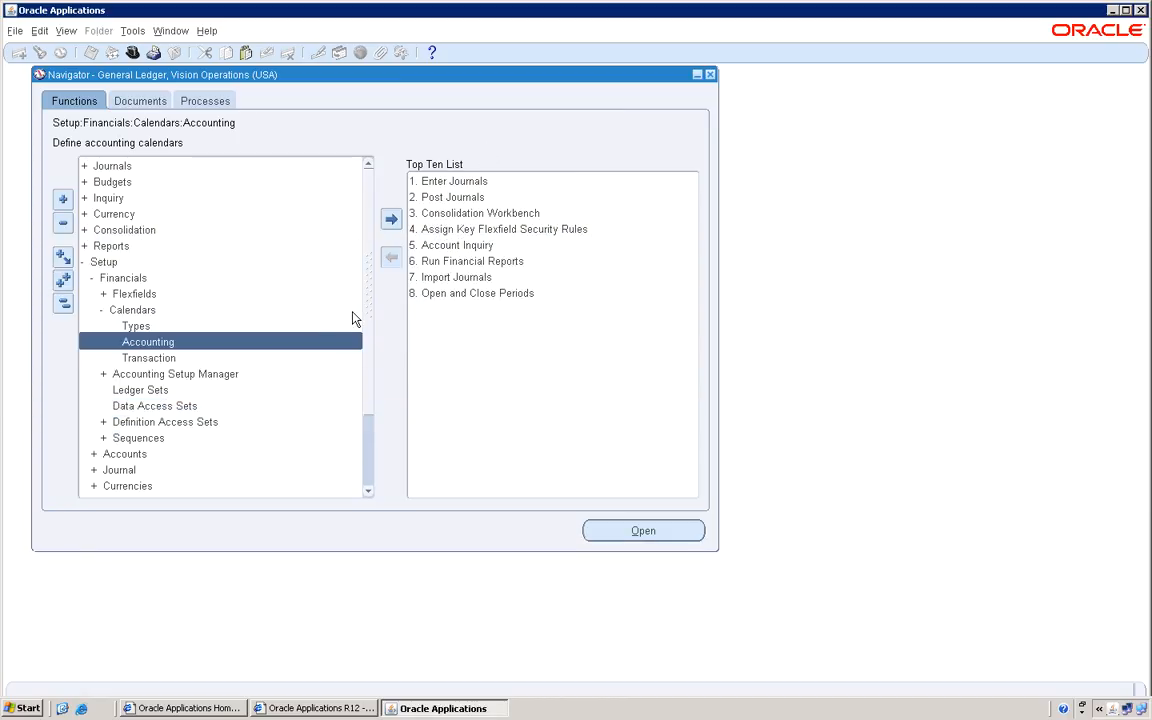
Step: Collapse the navigator tree and open Accounting Setups under Setup, Financials, Accounting Setup Manager
{"action": "left_click", "coordinate": [60, 309]}
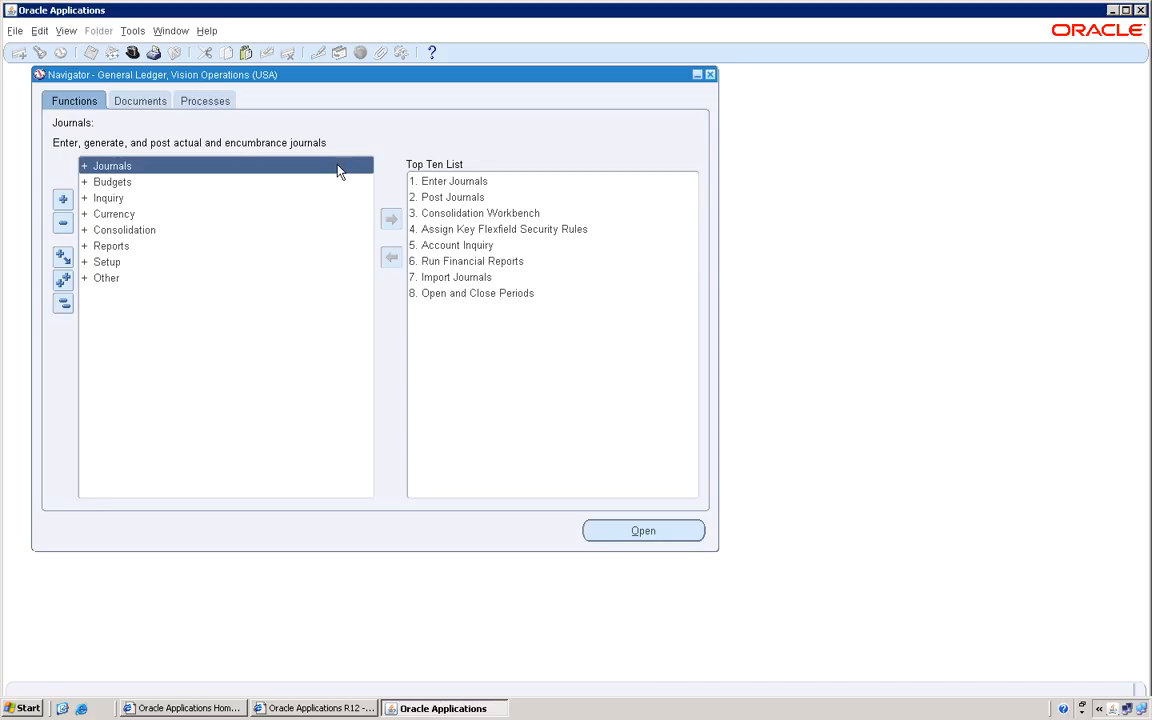
{"action": "left_click", "coordinate": [106, 263]}
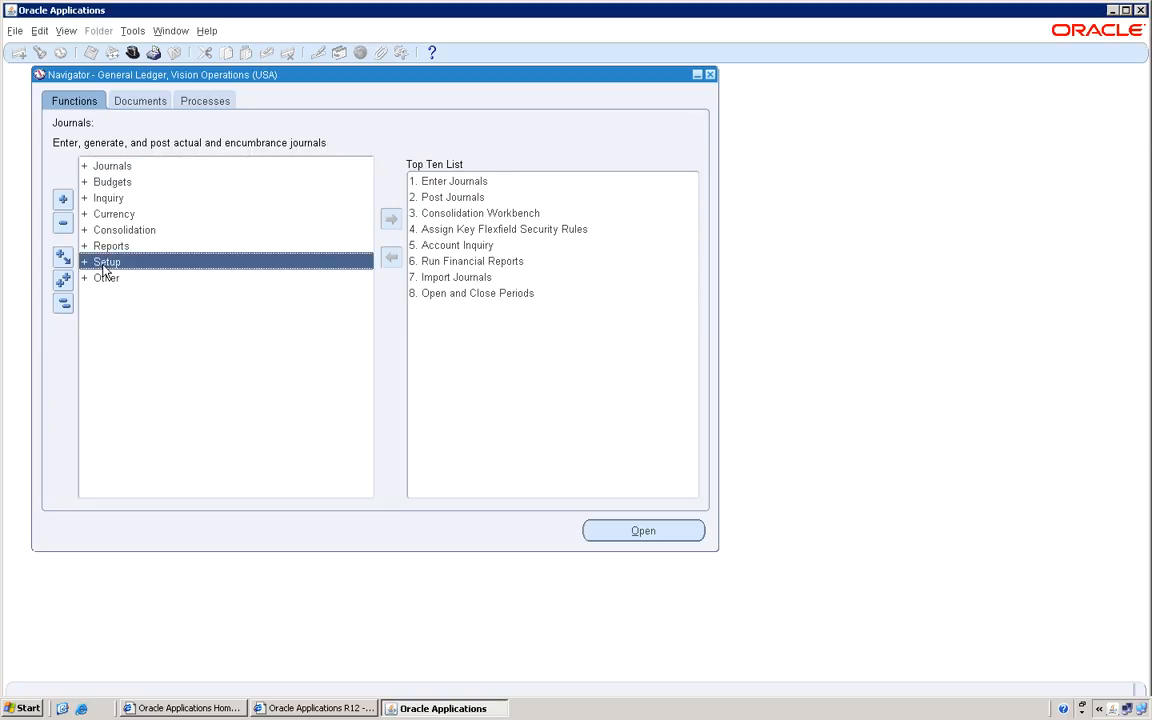
{"action": "double_click", "coordinate": [141, 263]}
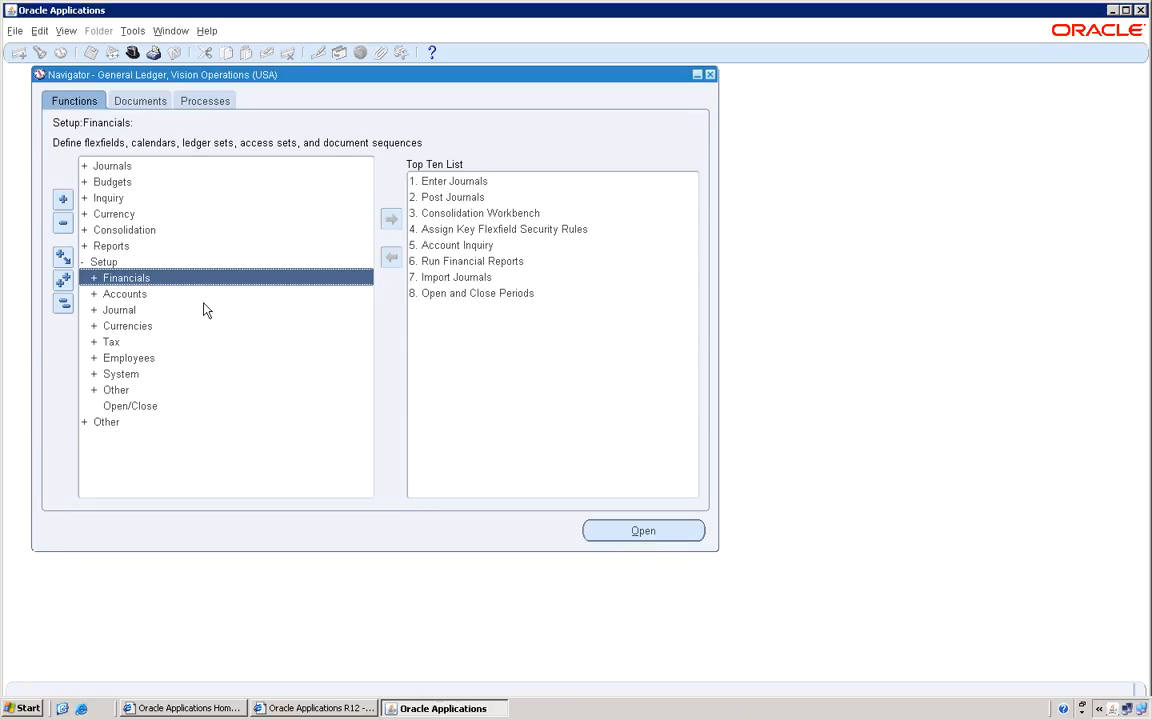
{"action": "double_click", "coordinate": [130, 280]}
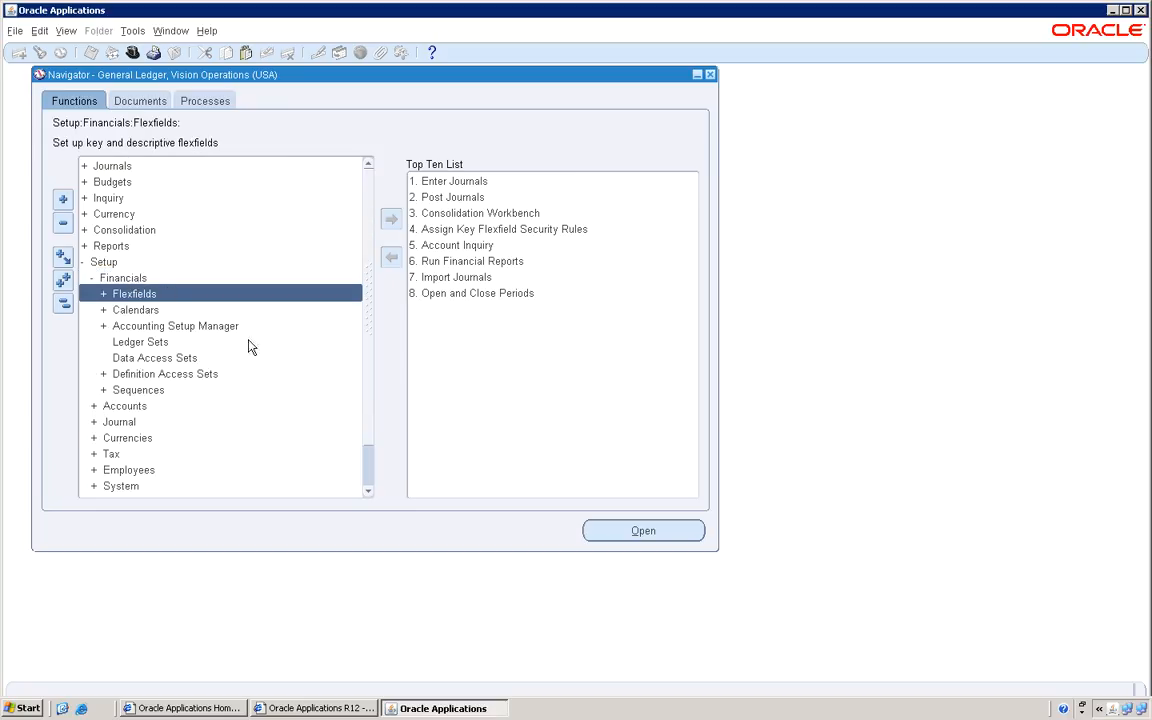
{"action": "left_click", "coordinate": [165, 328]}
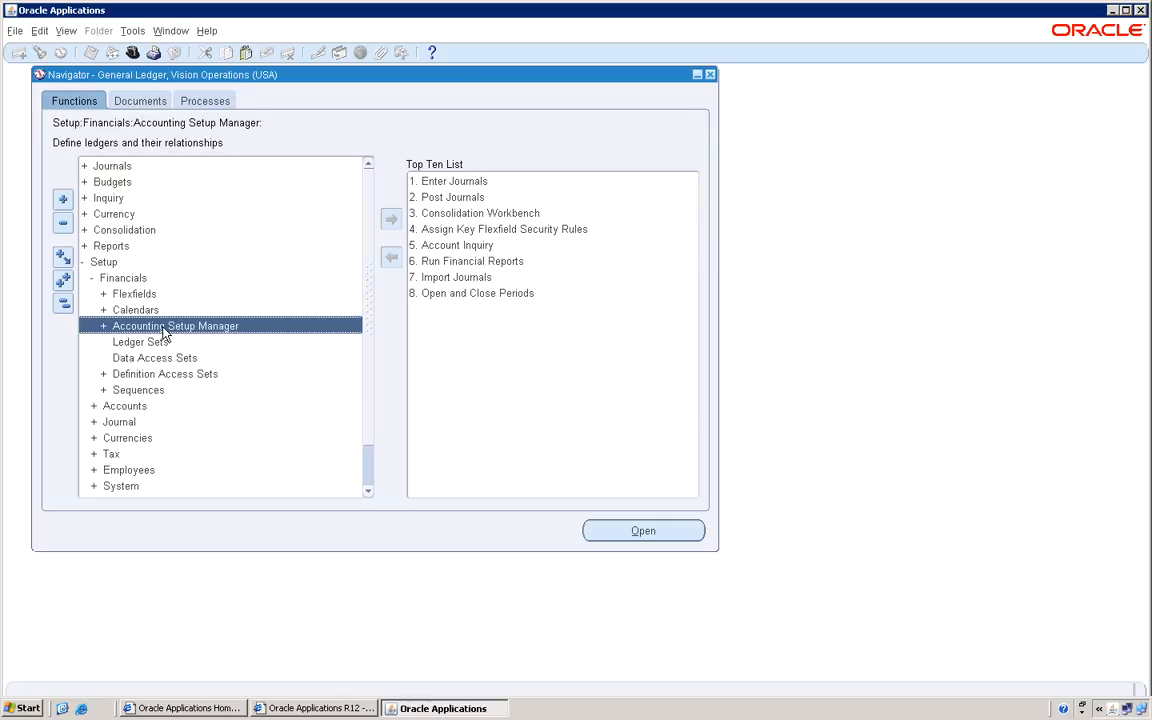
{"action": "double_click", "coordinate": [163, 329]}
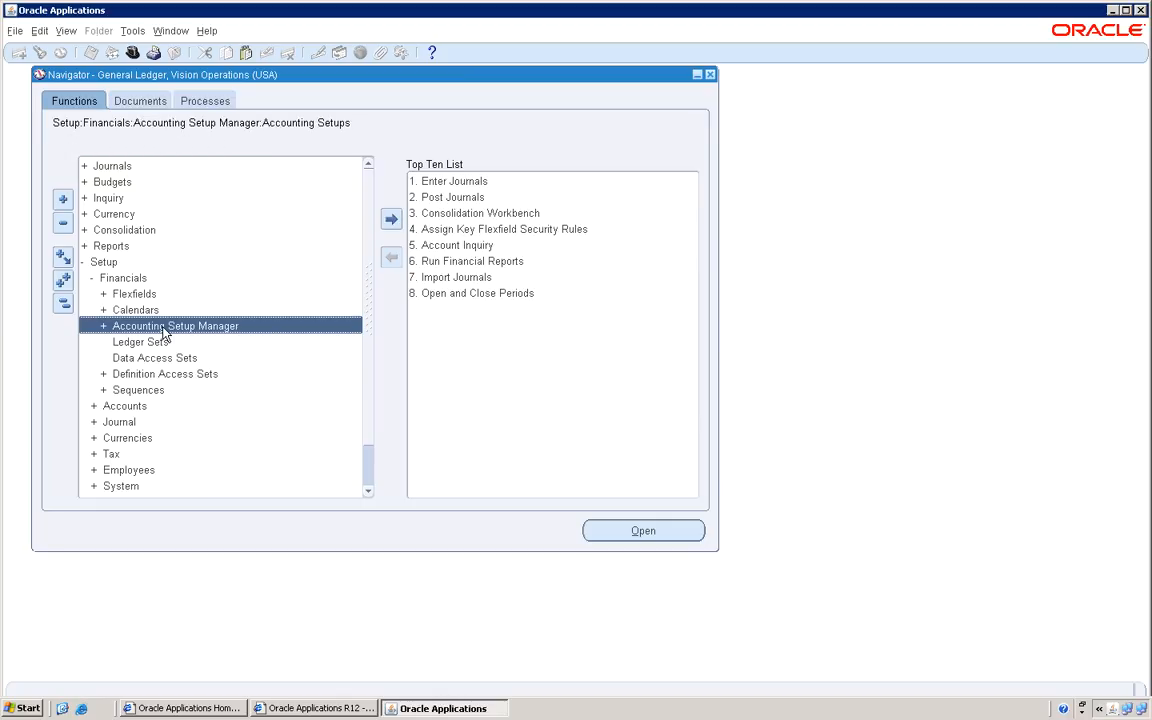
{"action": "double_click", "coordinate": [183, 342]}
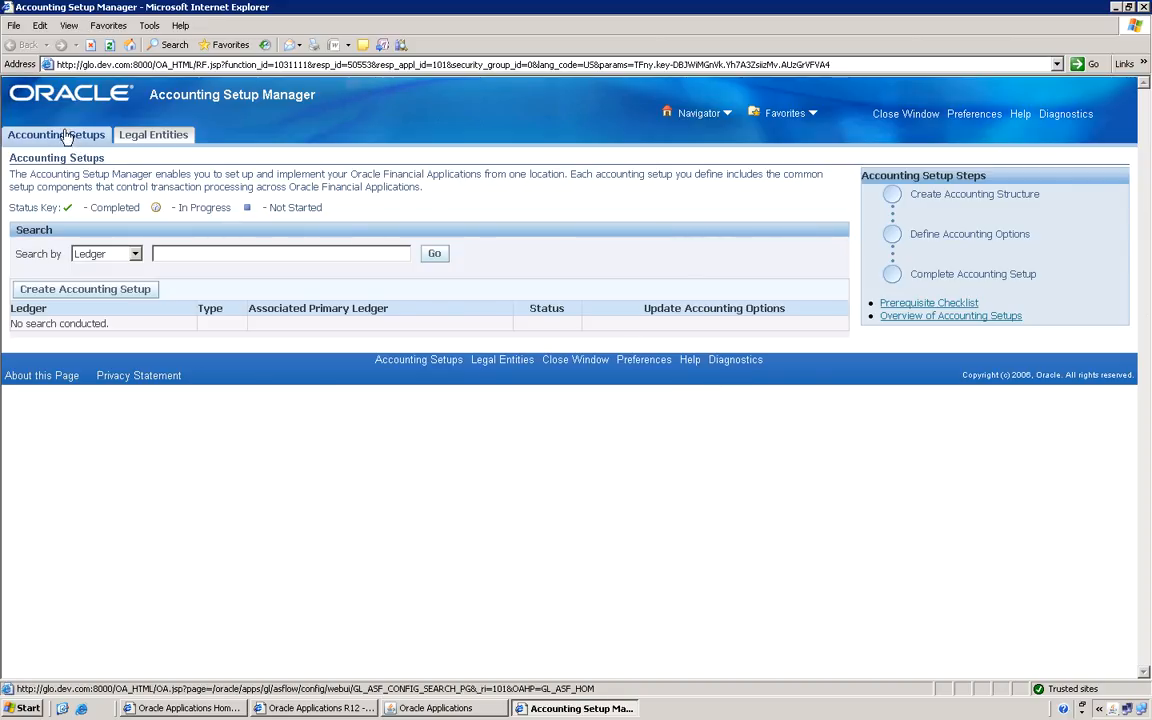
Step: Start creating a new accounting setup from the Accounting Setups page
{"action": "left_click", "coordinate": [63, 136]}
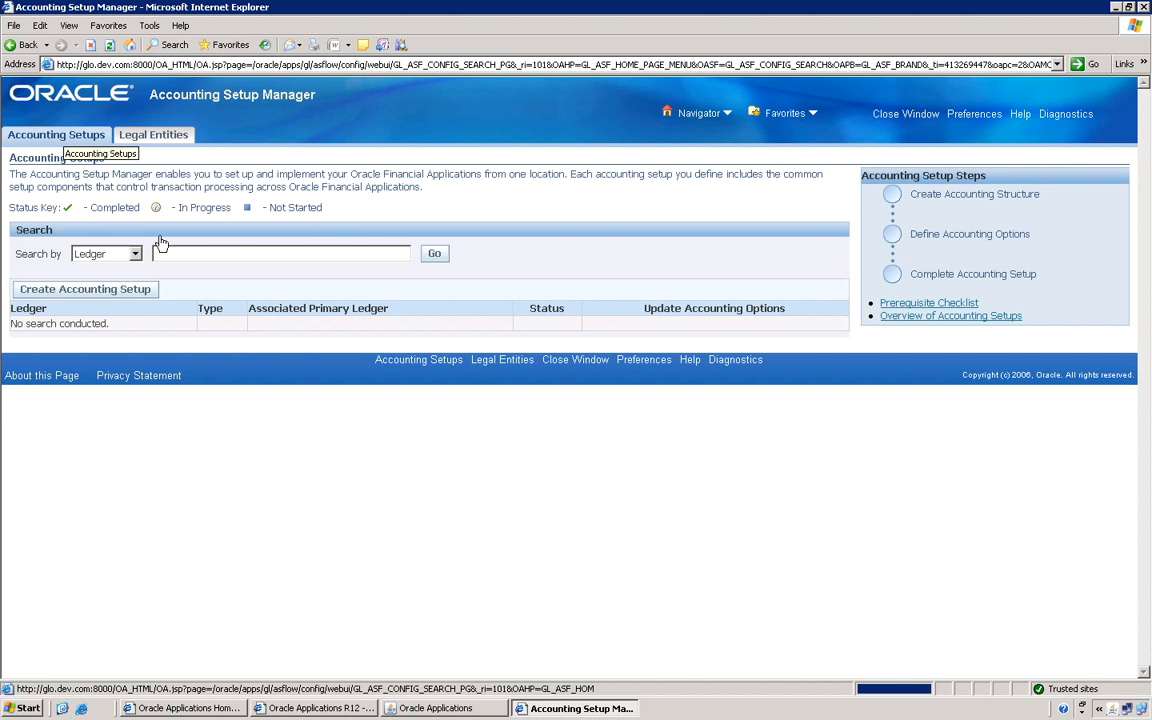
{"action": "left_click", "coordinate": [104, 289]}
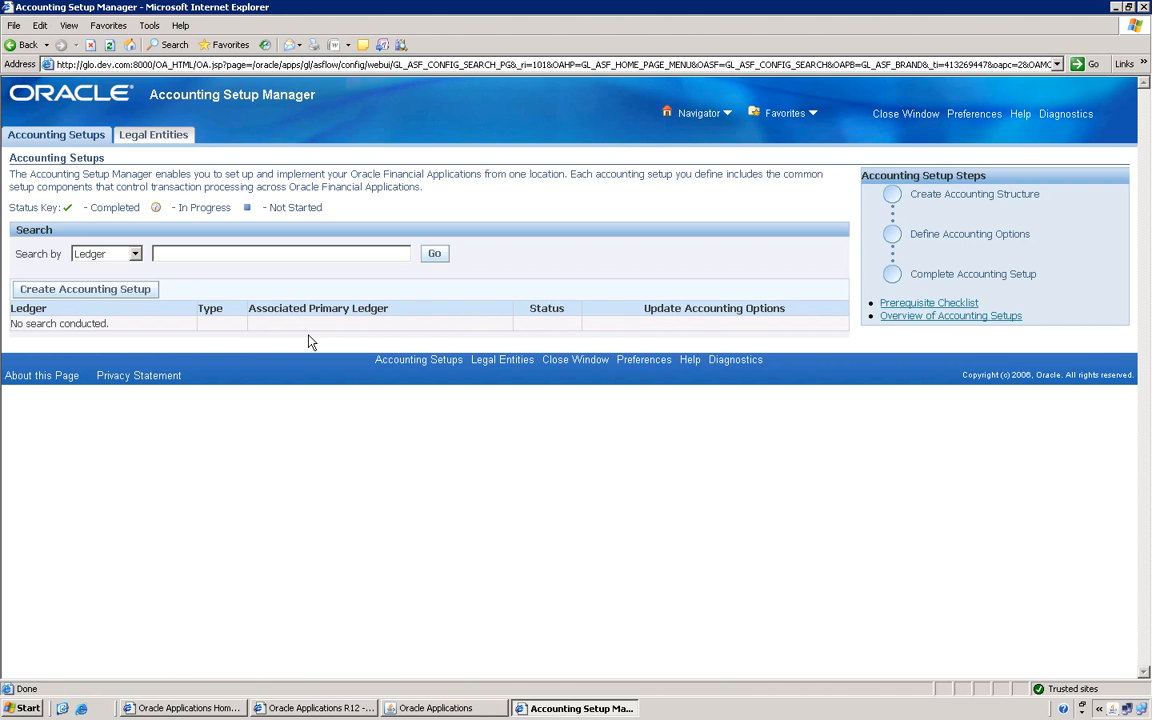
{"action": "left_click", "coordinate": [134, 293]}
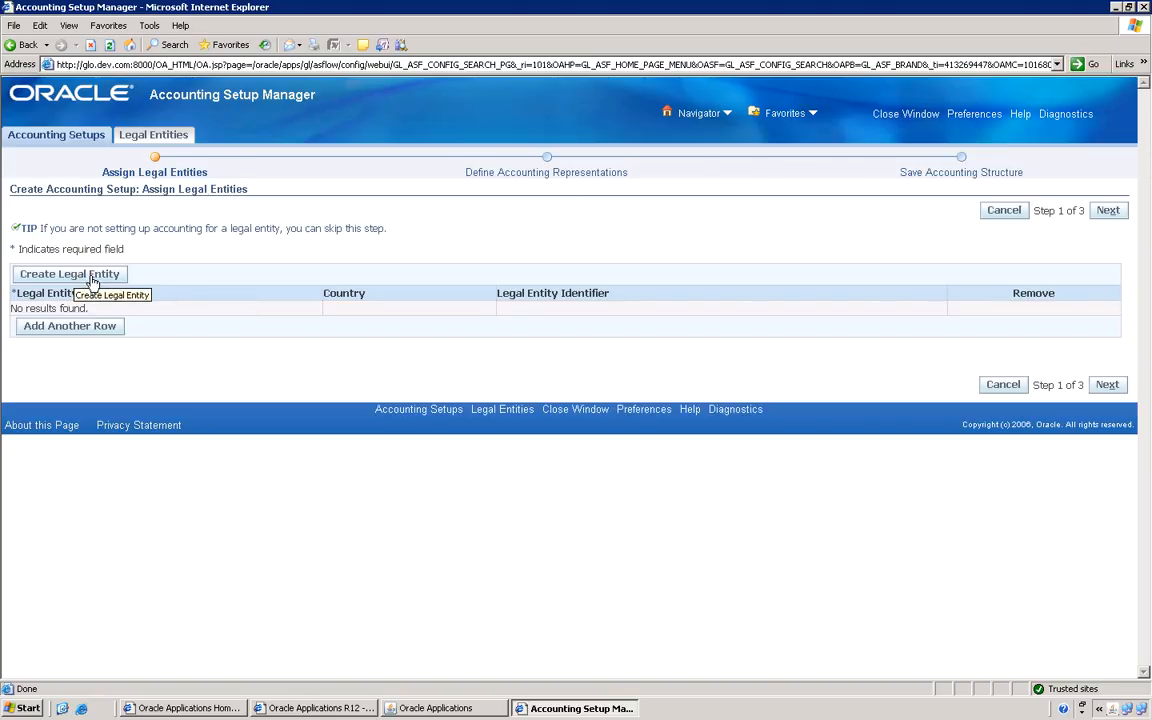
{"action": "left_click", "coordinate": [91, 275]}
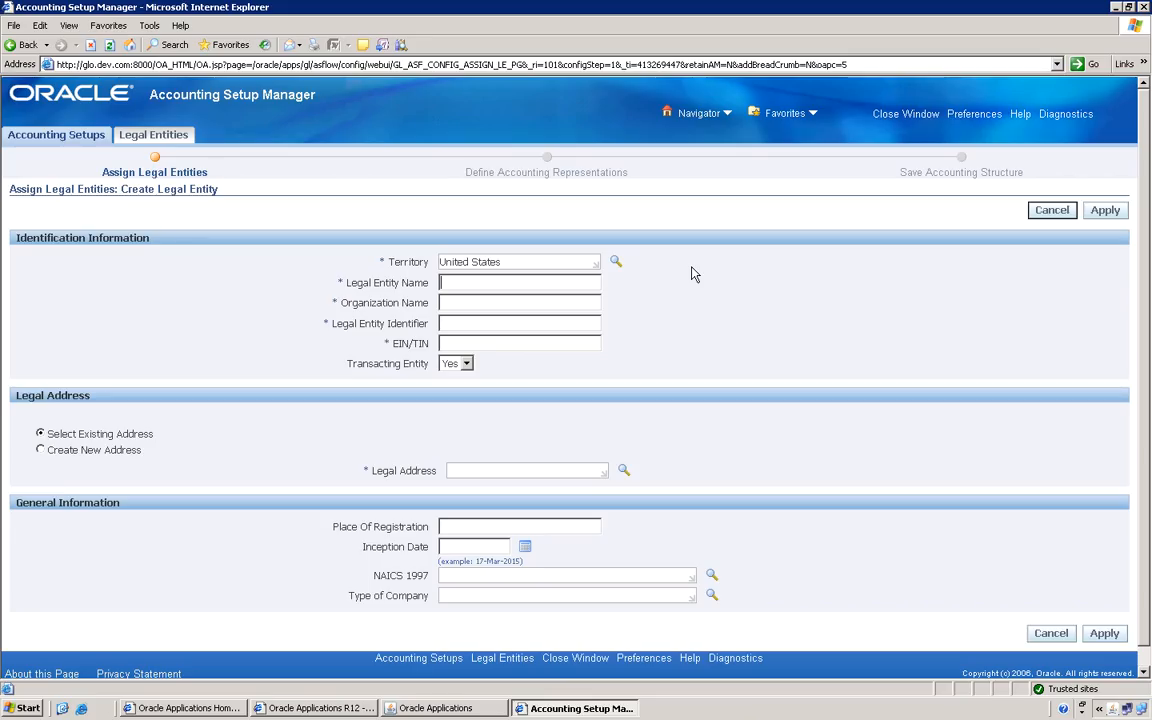
{"action": "type", "text": "test"}
{"action": "key", "text": "BackSpace"}
{"action": "key", "text": "BackSpace"}
{"action": "key", "text": "BackSpace"}
{"action": "key", "text": "BackSpace"}
{"action": "type", "text": "TEST_TX_le"}
{"action": "key", "text": "BackSpace"}
{"action": "key", "text": "BackSpace"}
{"action": "type", "text": "LE"}
{"action": "left_click", "coordinate": [553, 303]}
{"action": "type", "text": "TEST"}
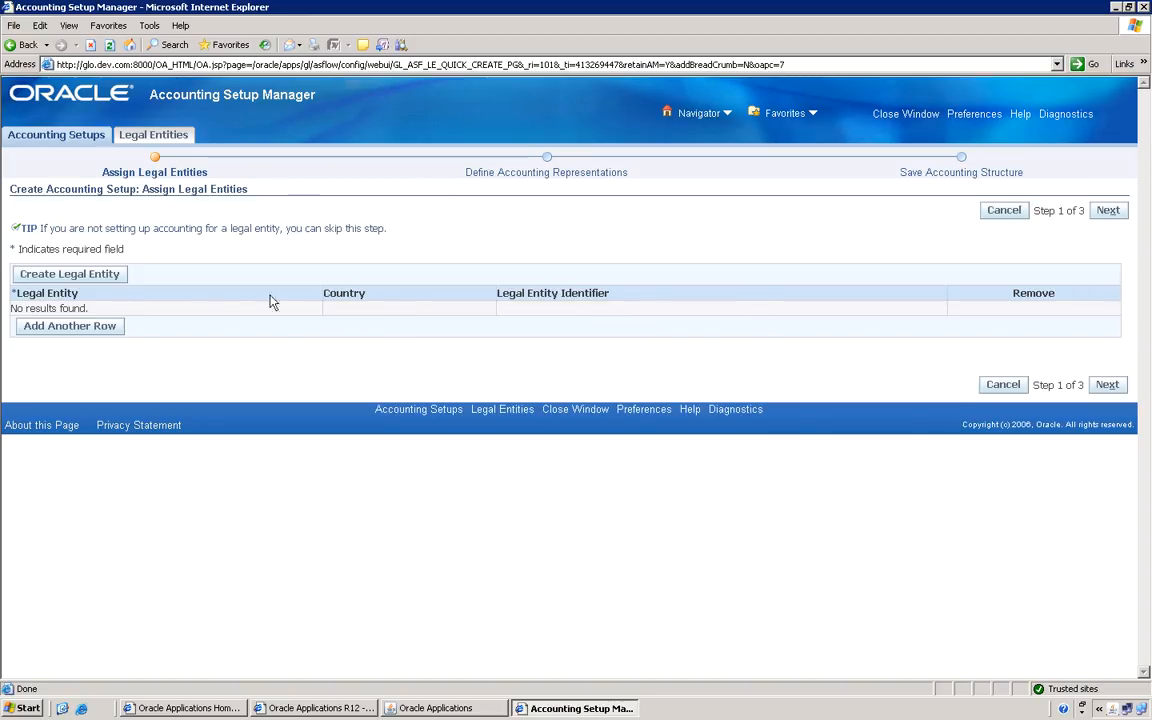
Step: Start a new legal entity with legal entity name TEST_TX_LE and organization name TEST_TX_ORG
{"action": "left_click", "coordinate": [110, 275]}
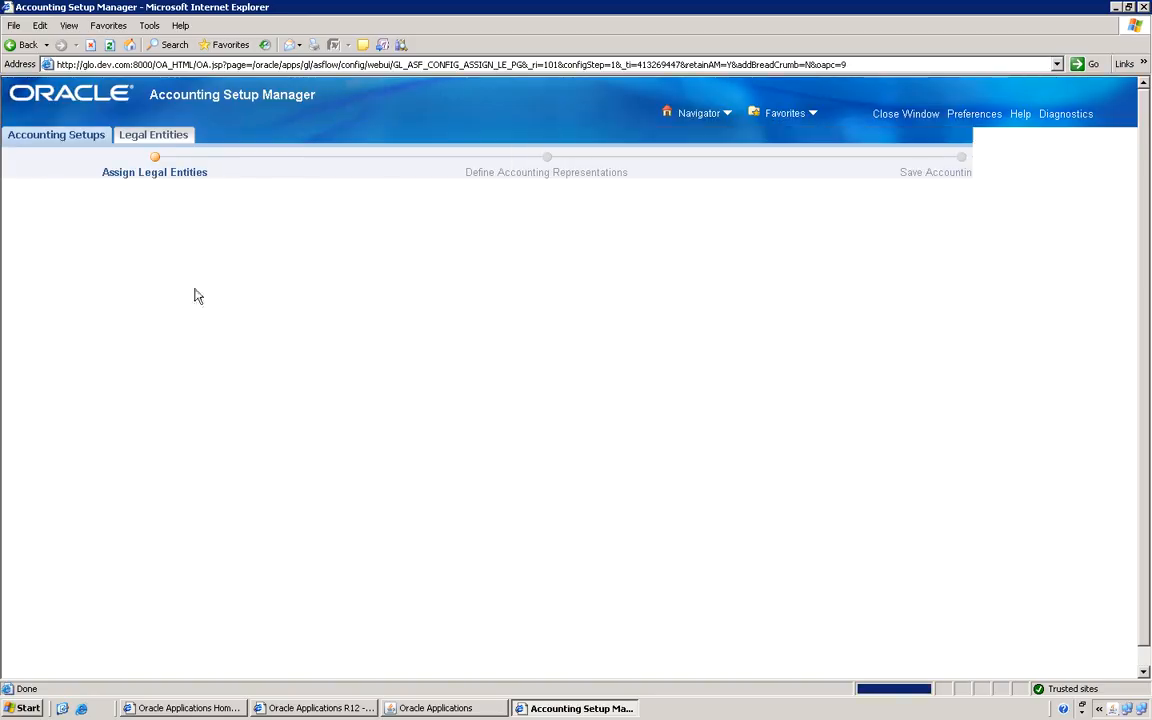
{"action": "left_click", "coordinate": [452, 287]}
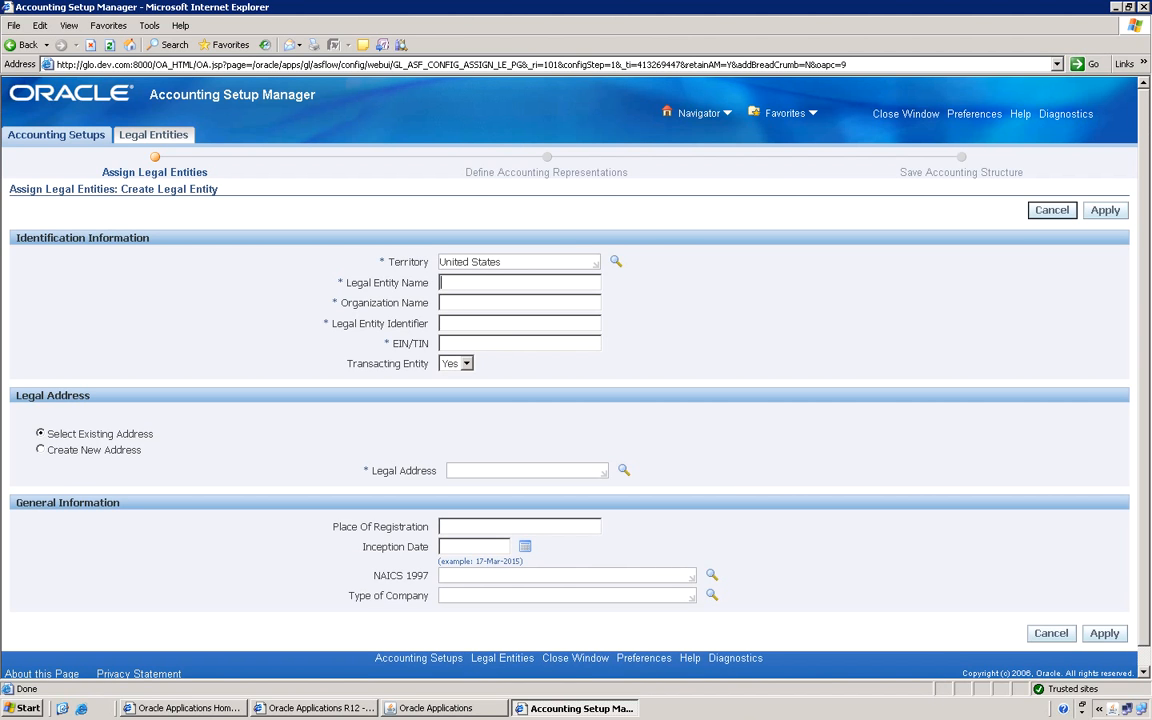
{"action": "type", "text": "TEST"}
{"action": "key", "text": "Down"}
{"action": "key", "text": "Return"}
{"action": "key", "text": "Tab"}
{"action": "type", "text": "TEST_TX_ORG"}
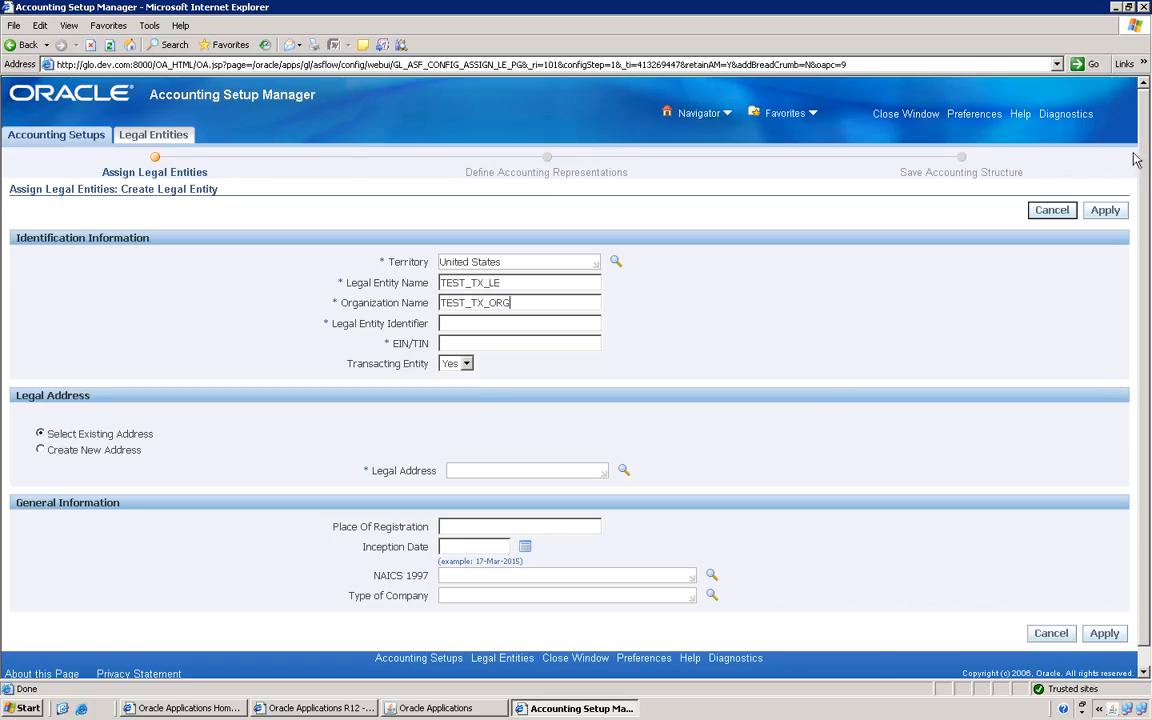
Step: Set the legal entity identifier to TEST_TX_LE and enter the entity's EIN/TIN number
{"action": "left_click", "coordinate": [498, 323]}
{"action": "type", "text": "TX"}
{"action": "type", "text": "_"}
{"action": "type", "text": "L"}
{"action": "type", "text": "TEST_"}
{"action": "left_click", "coordinate": [455, 342]}
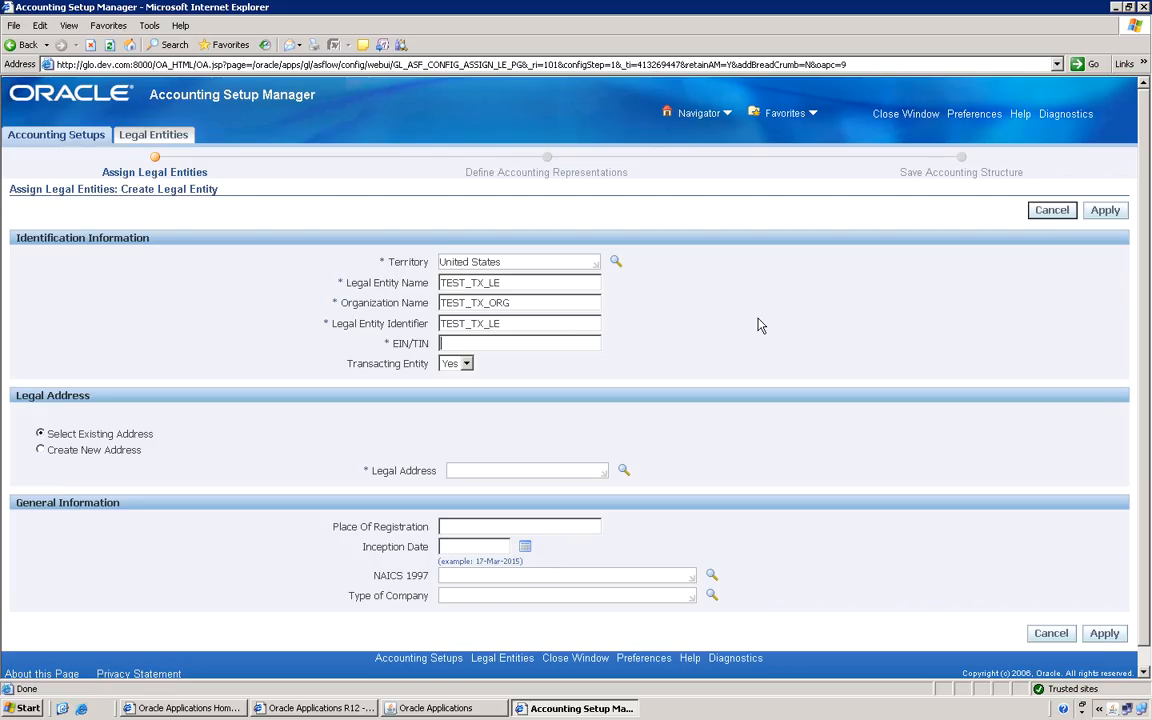
{"action": "type", "text": "5015011"}
Step: Search existing legal addresses by full address with C%, select the matching address for the legal entity, and apply the new entity
{"action": "scroll", "coordinate": [313, 487], "scroll_direction": "down", "scroll_amount": 1}
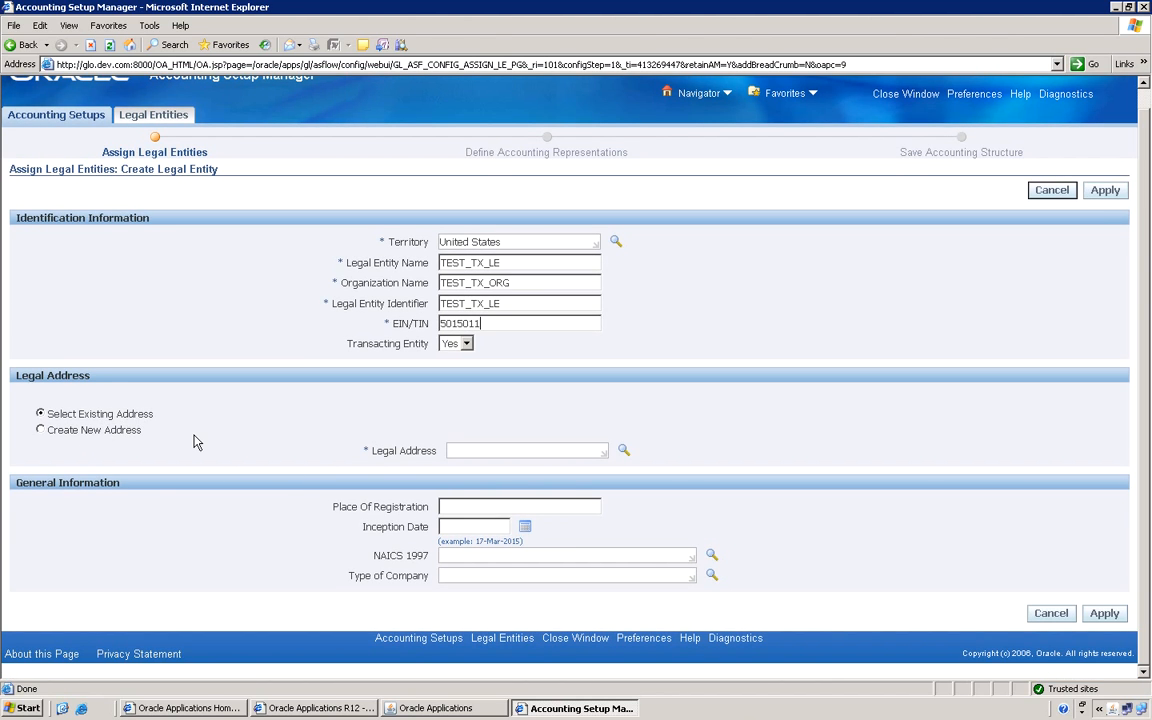
{"action": "left_click", "coordinate": [625, 452]}
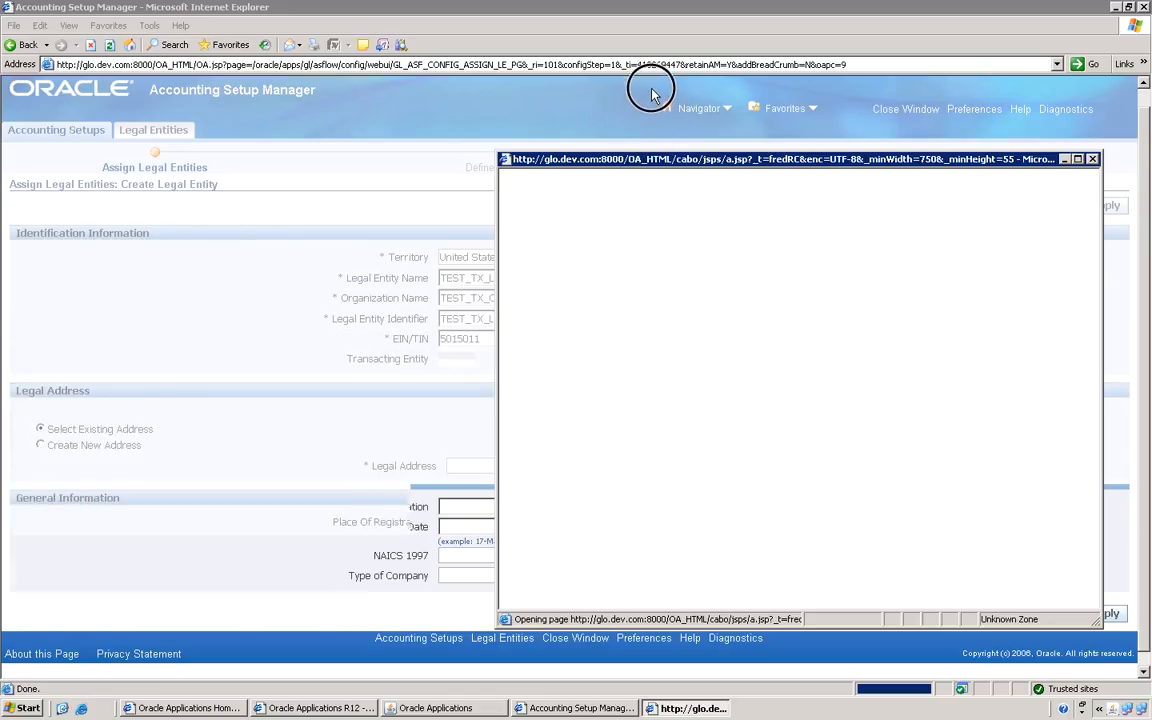
{"action": "left_click", "coordinate": [618, 155]}
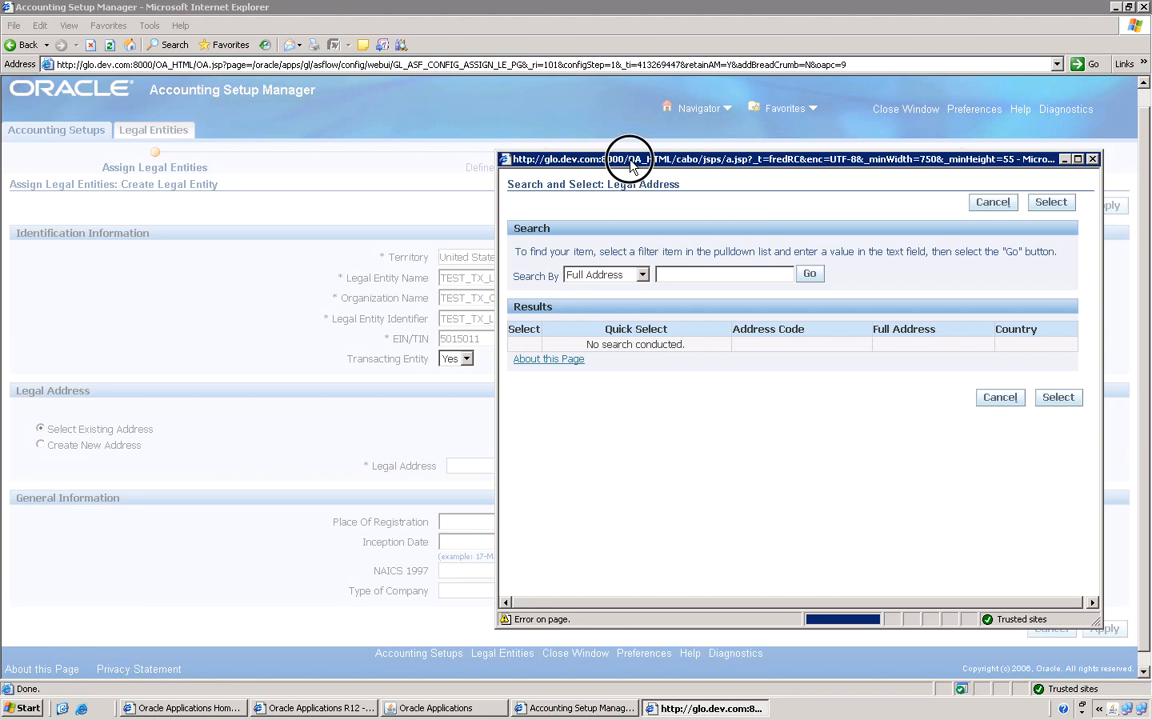
{"action": "left_click", "coordinate": [676, 276]}
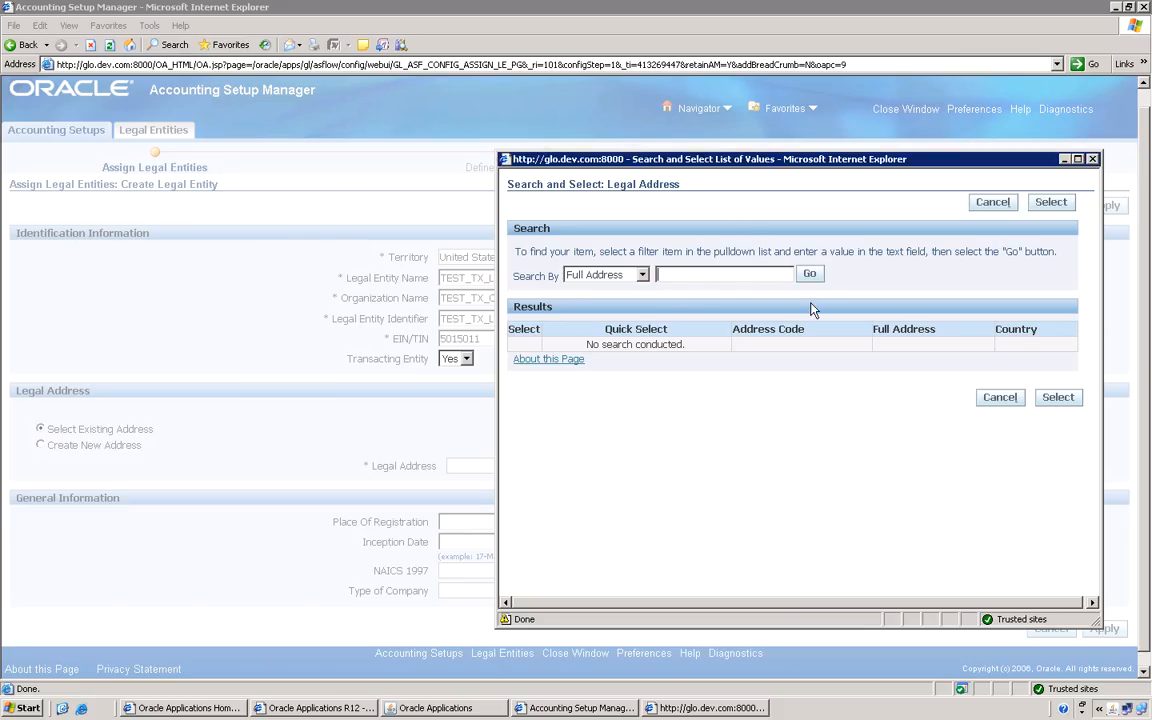
{"action": "type", "text": "%"}
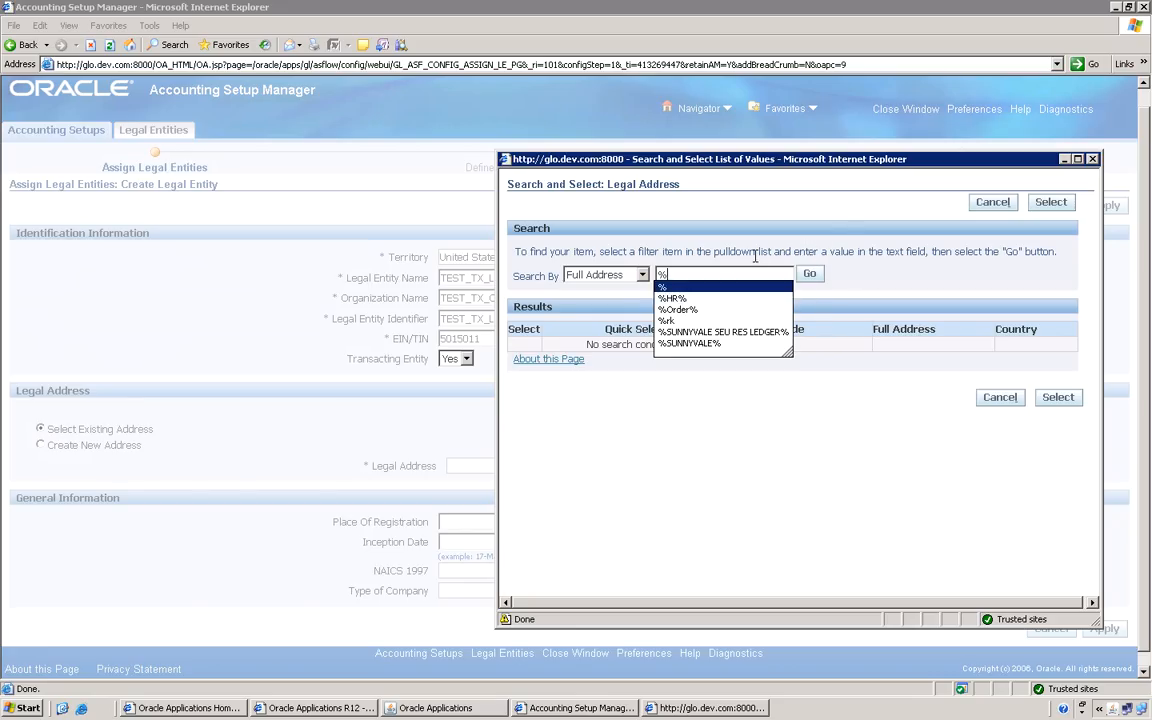
{"action": "type", "text": "c"}
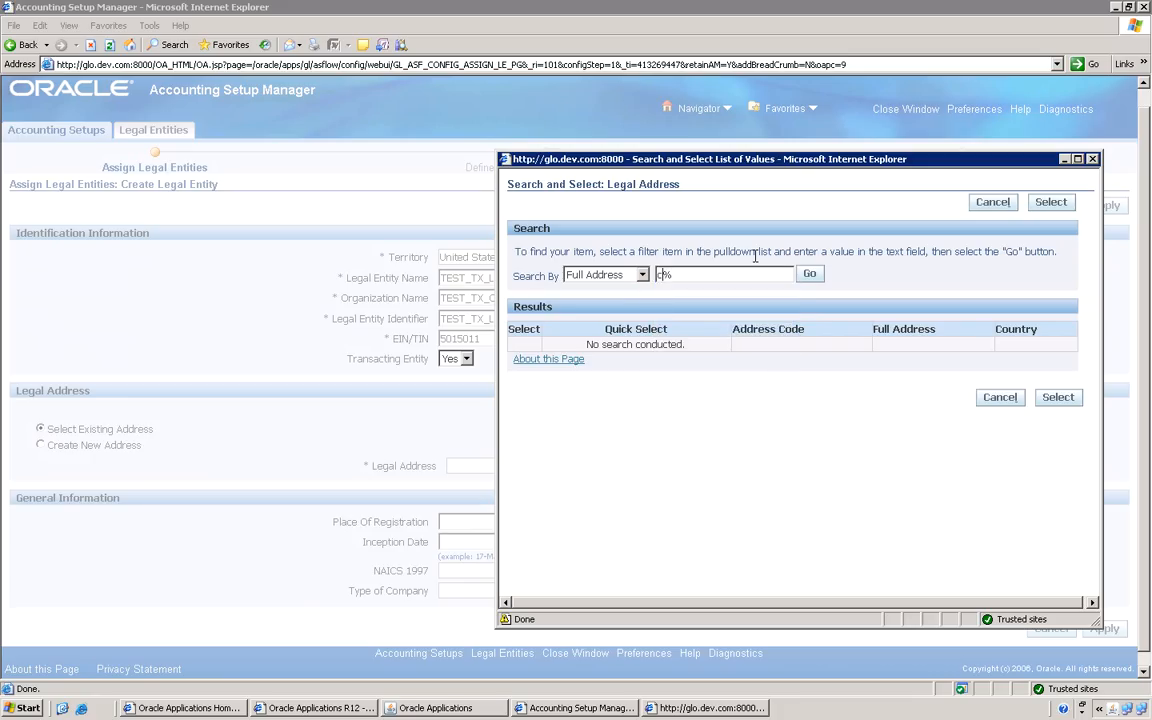
{"action": "left_click", "coordinate": [812, 277]}
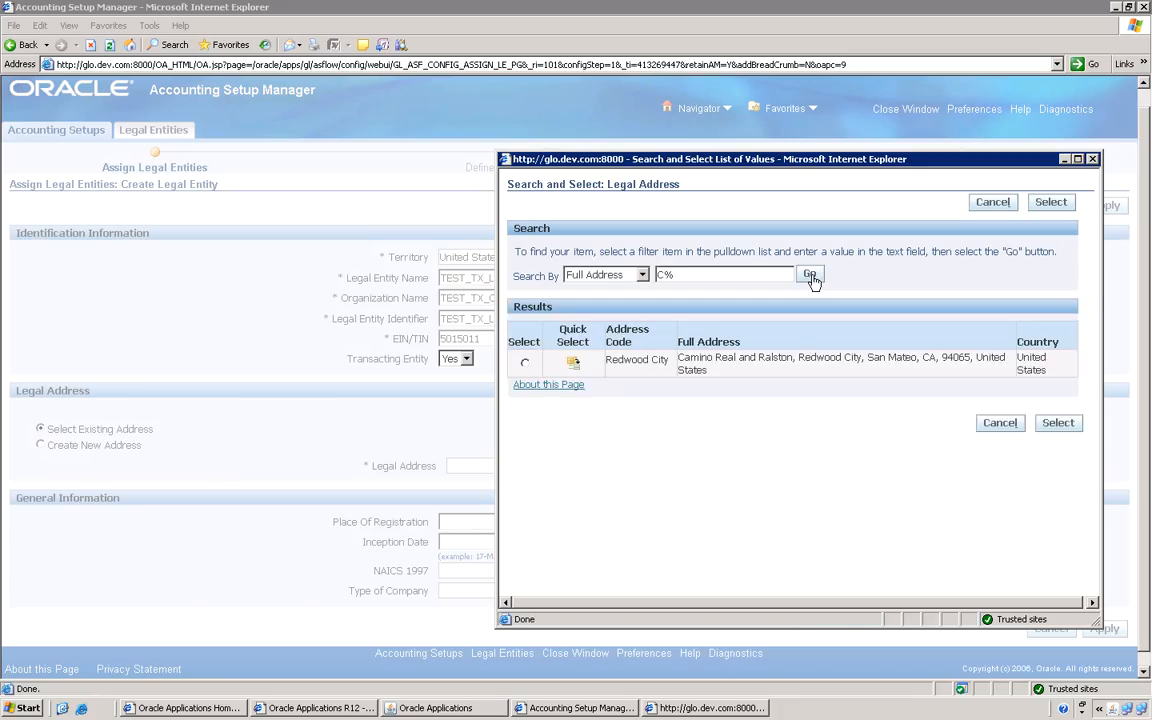
{"action": "left_click", "coordinate": [573, 364]}
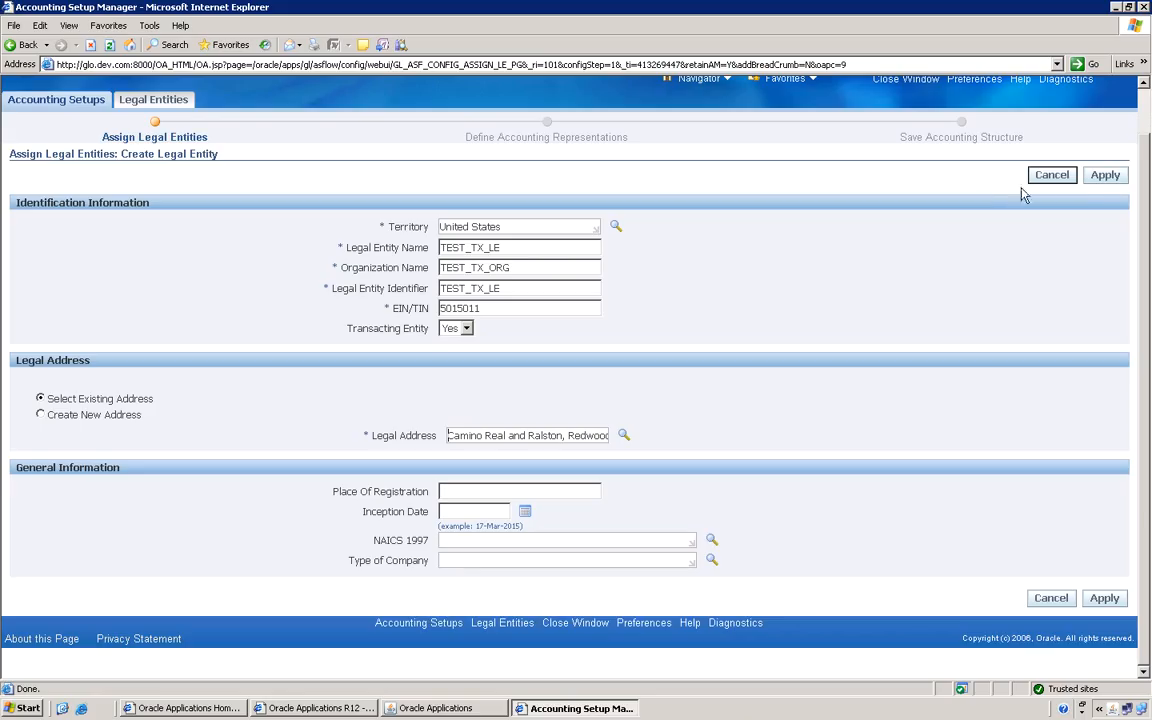
{"action": "left_click", "coordinate": [1104, 177]}
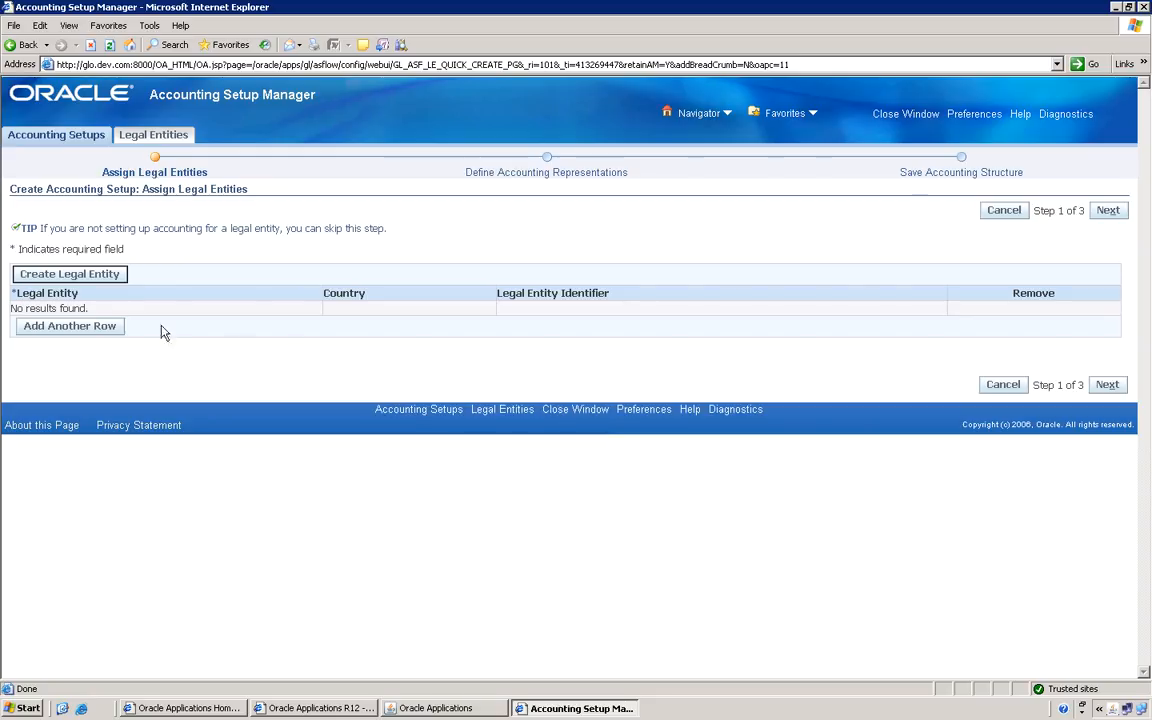
Step: Add a row assigning legal entity TEST_TX_LE to the accounting setup and continue to the accounting representations
{"action": "left_click", "coordinate": [71, 327]}
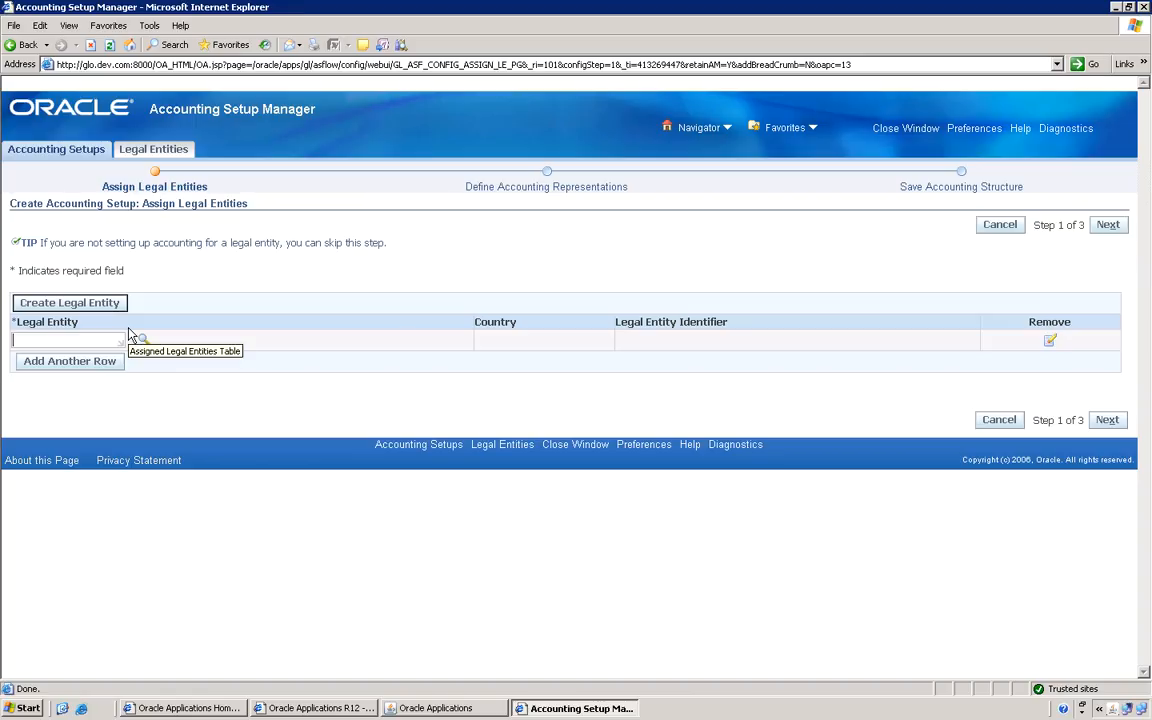
{"action": "type", "text": "test"}
{"action": "key", "text": "BackSpace"}
{"action": "key", "text": "BackSpace"}
{"action": "key", "text": "BackSpace"}
{"action": "key", "text": "BackSpace"}
{"action": "type", "text": "TES"}
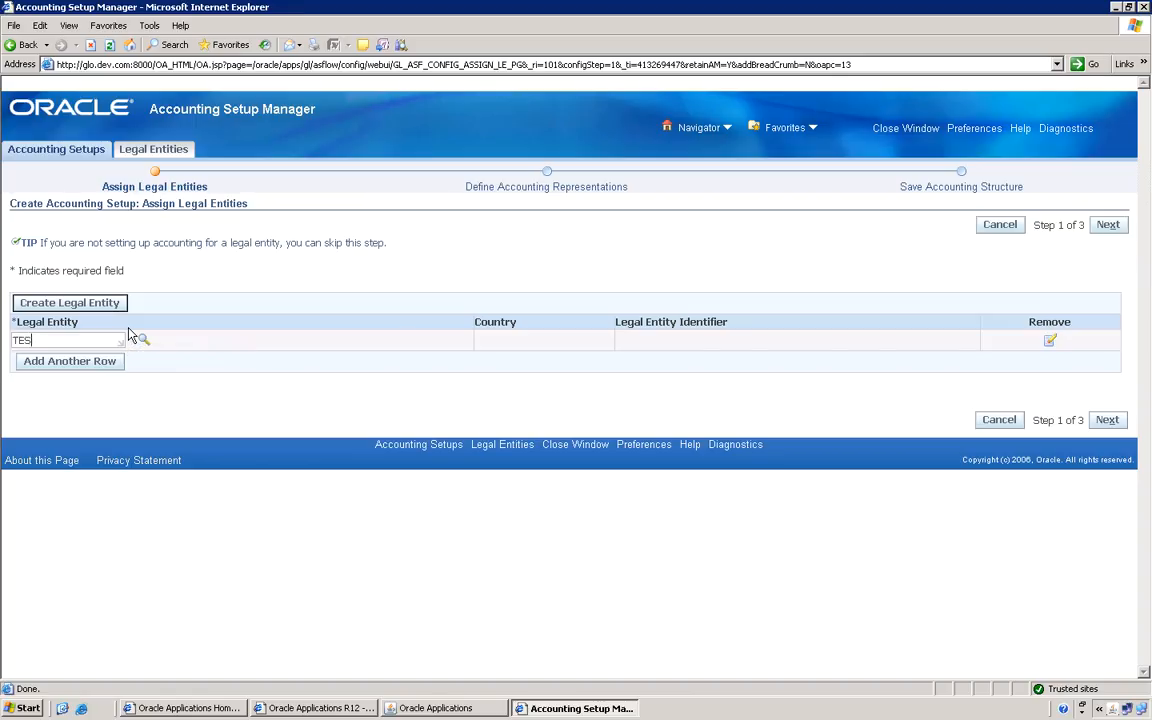
{"action": "type", "text": "T_TX_"}
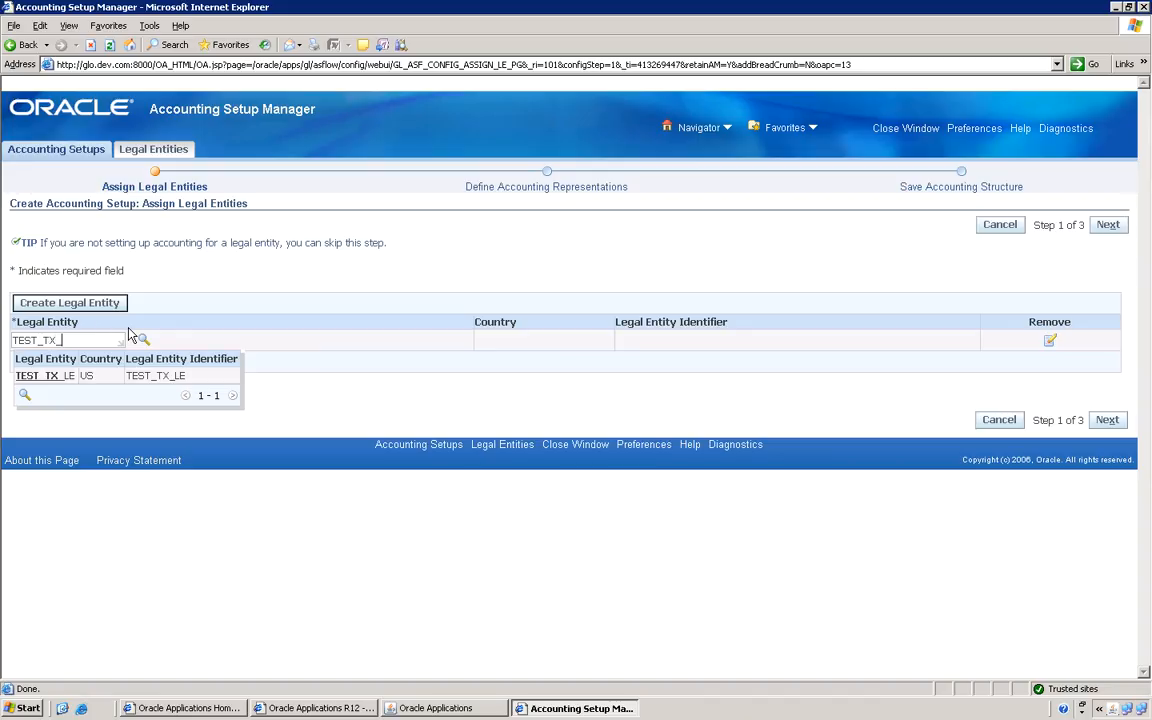
{"action": "type", "text": "LE"}
{"action": "key", "text": "Tab"}
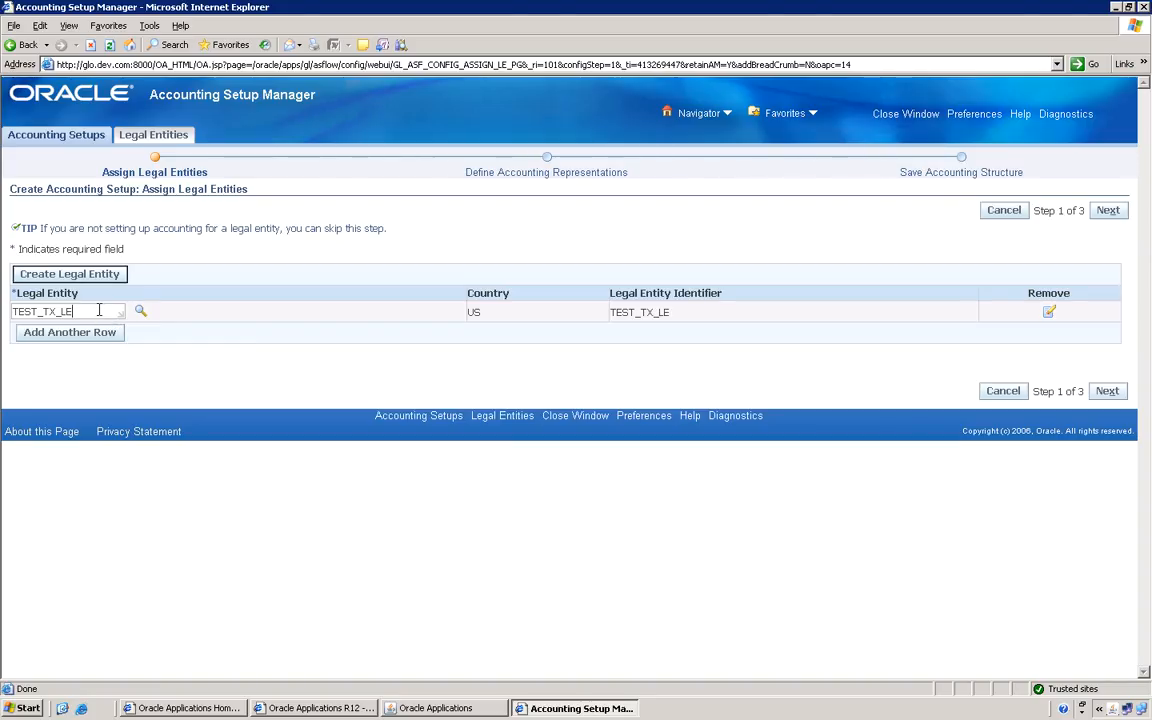
{"action": "key", "text": "Tab"}
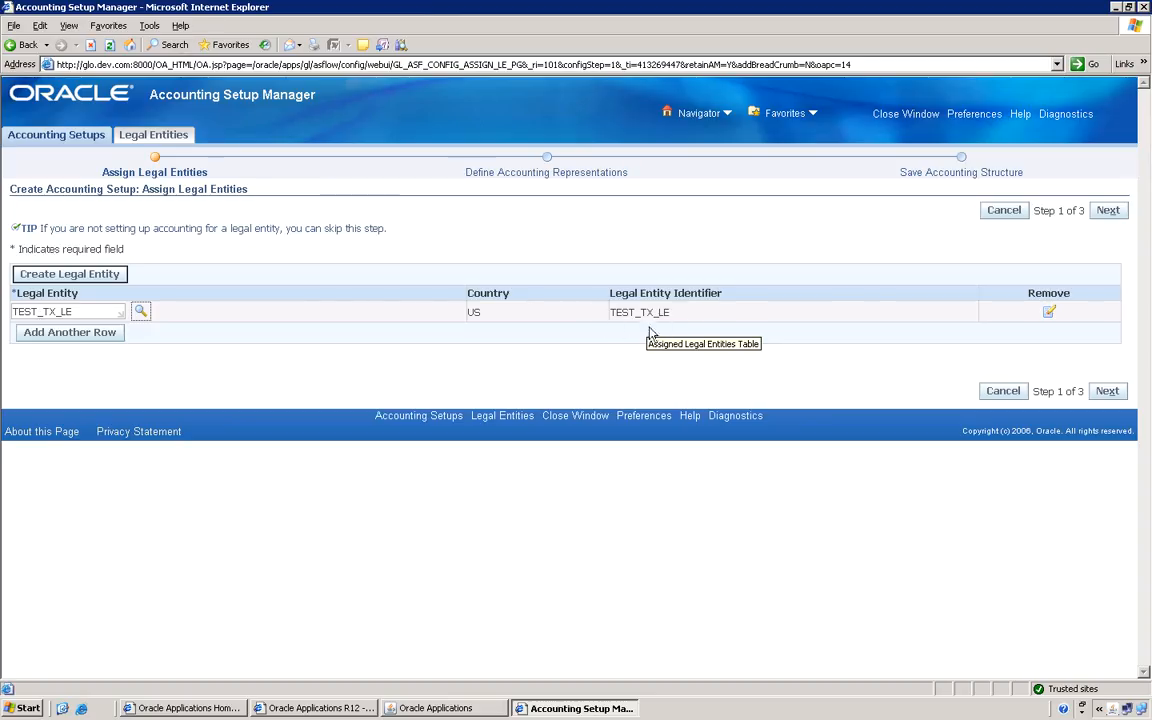
{"action": "left_click", "coordinate": [1107, 392]}
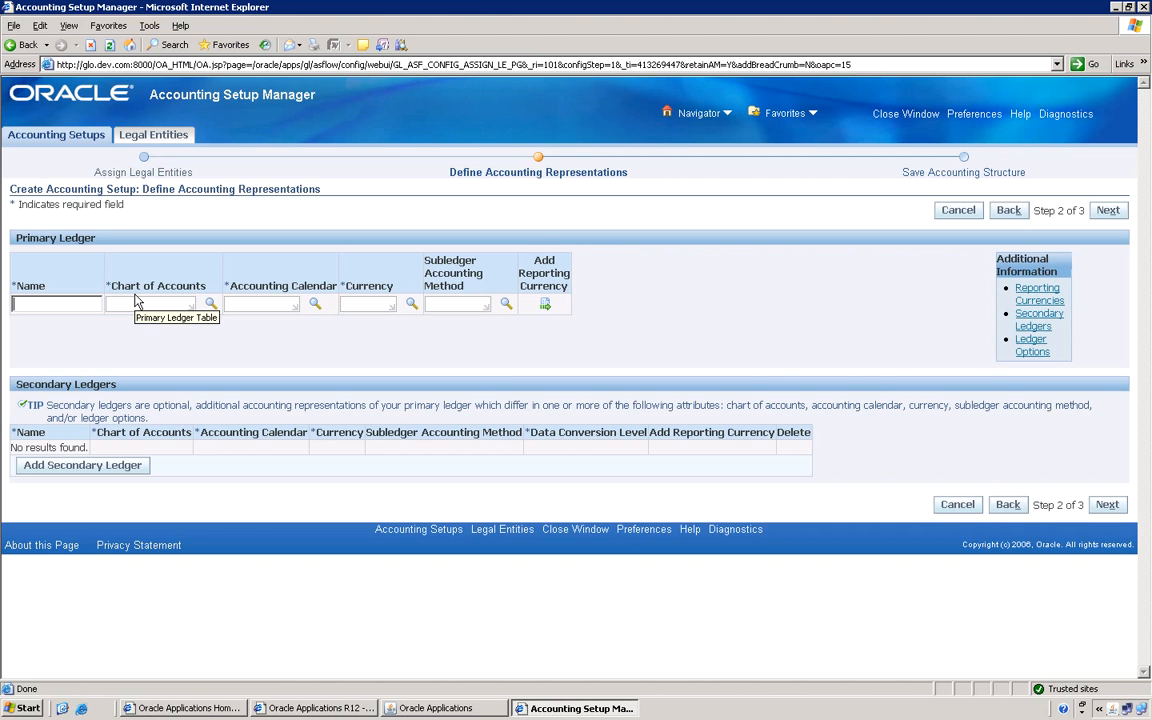
Step: Name the primary ledger TEST_TX_LEDGER and assign it the chart of accounts TEST_TX_COA
{"action": "type", "text": "TEST_TX_"}
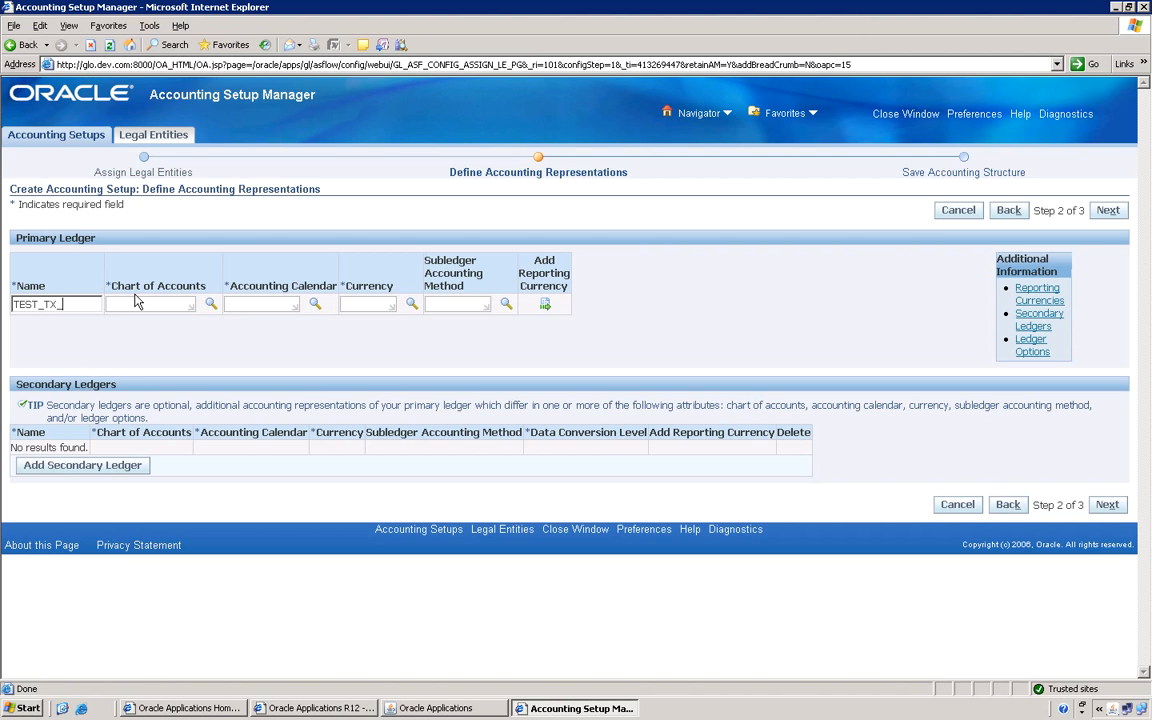
{"action": "type", "text": "LEDGER"}
{"action": "type", "text": "TEST"}
{"action": "type", "text": "_TX"}
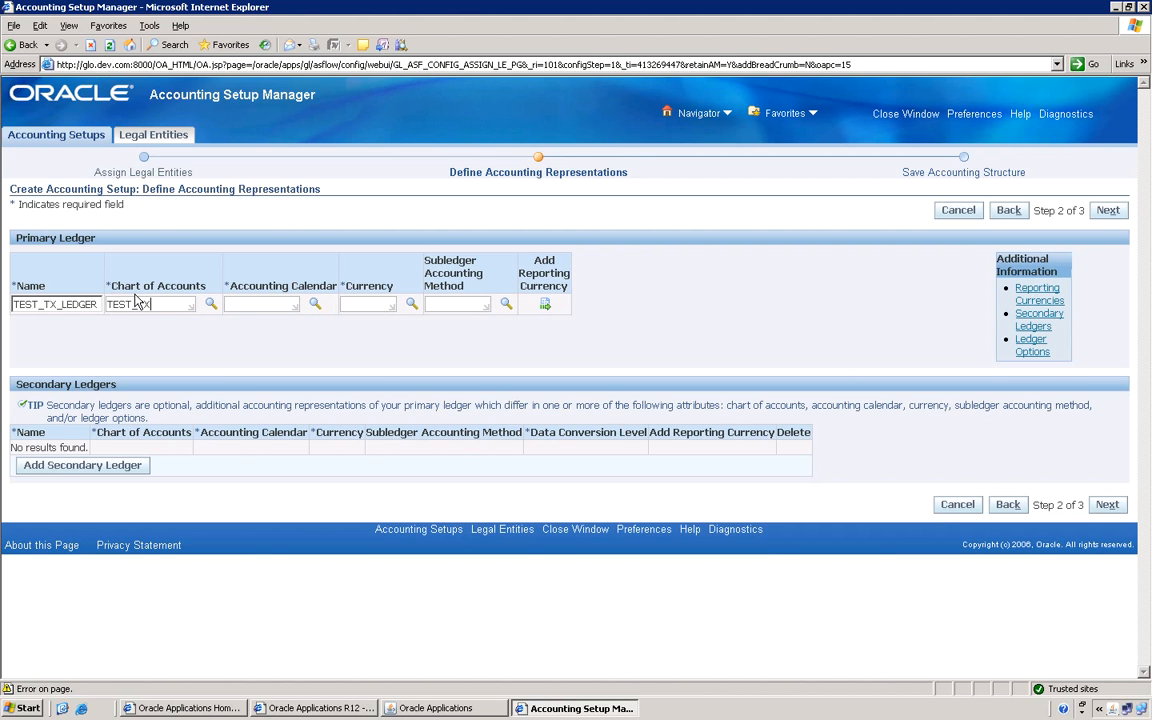
{"action": "type", "text": "_COA"}
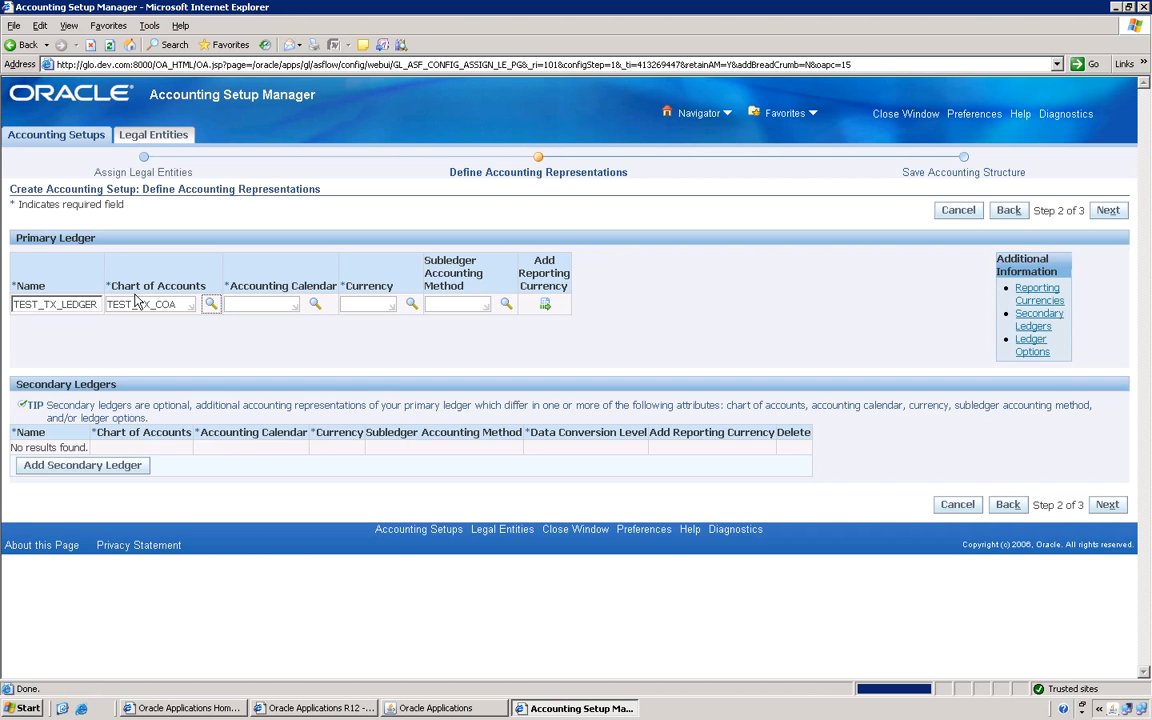
{"action": "left_click", "coordinate": [254, 302]}
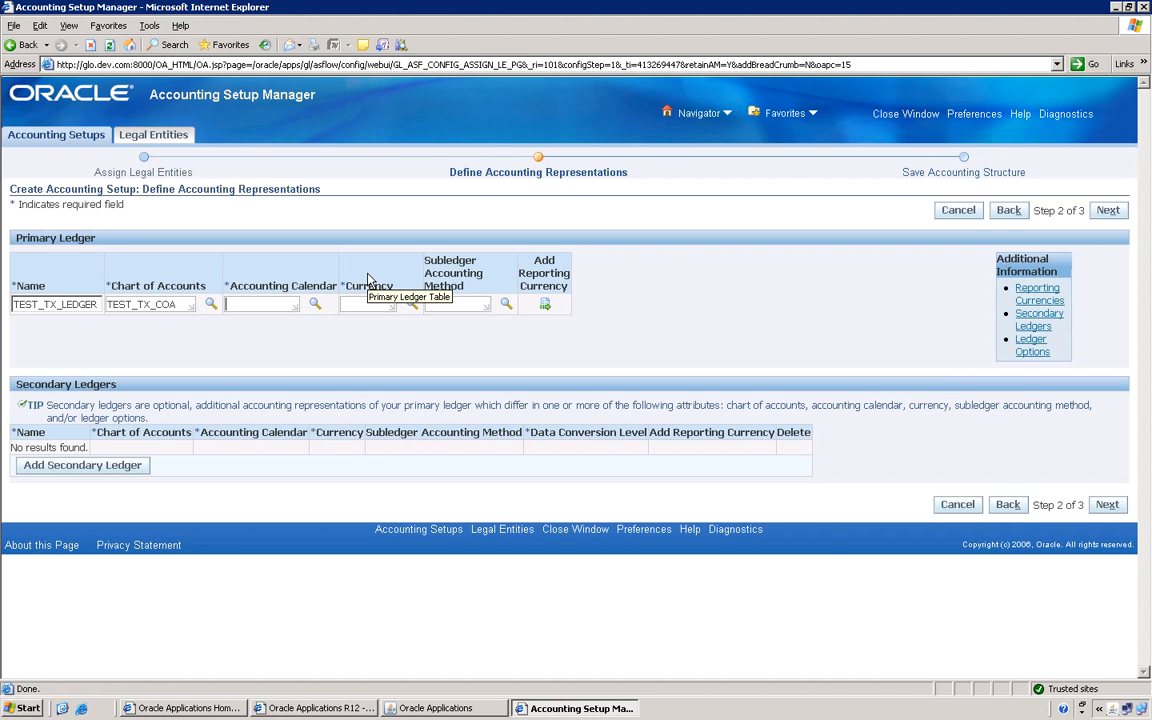
Step: Search the accounting calendars for TX_CAL and assign that calendar to the primary ledger
{"action": "type", "text": "TEST"}
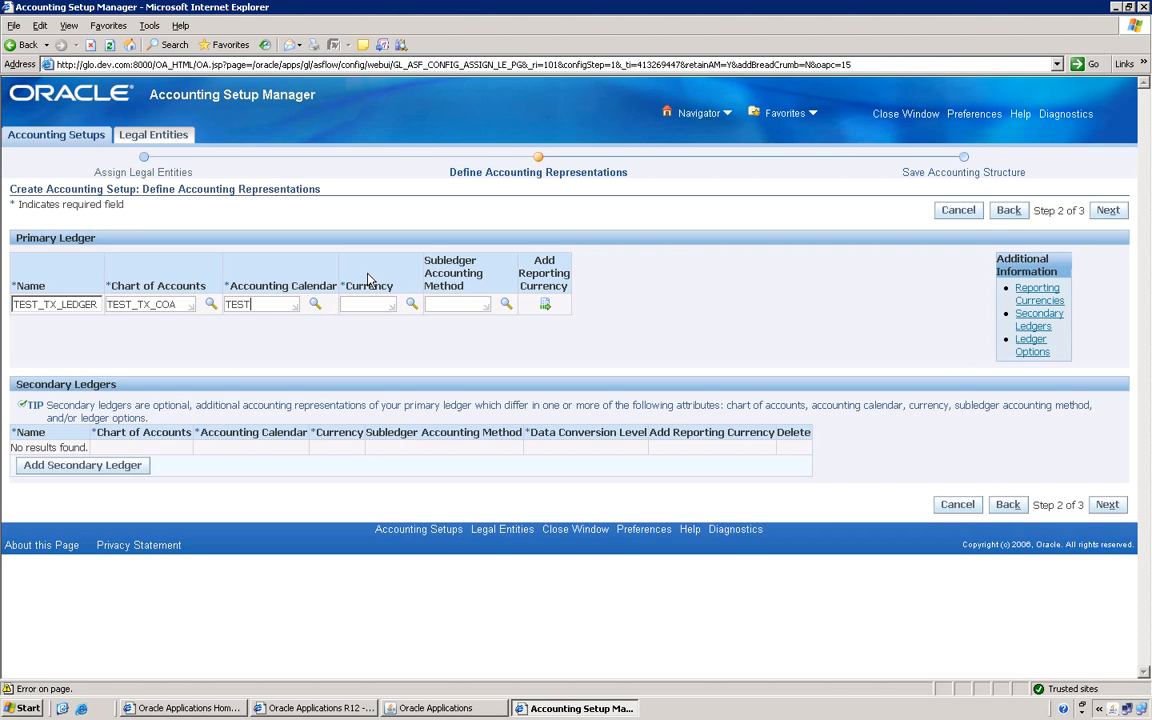
{"action": "type", "text": "_TX_CAL"}
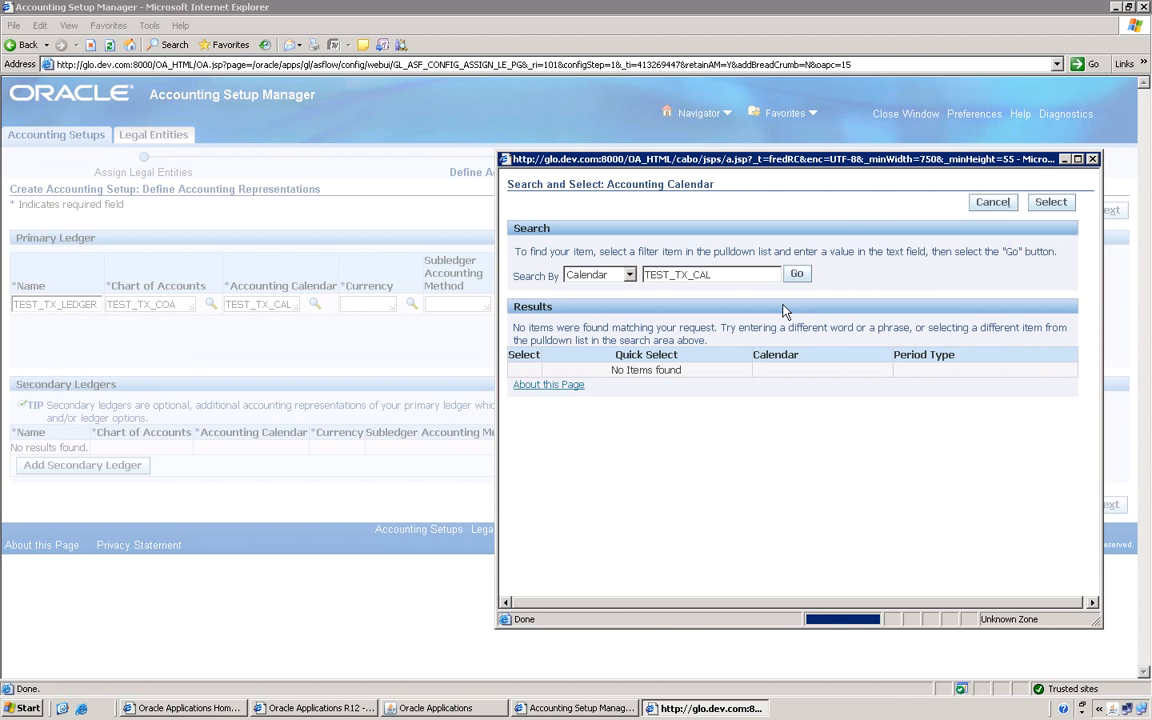
{"action": "left_click", "coordinate": [424, 297]}
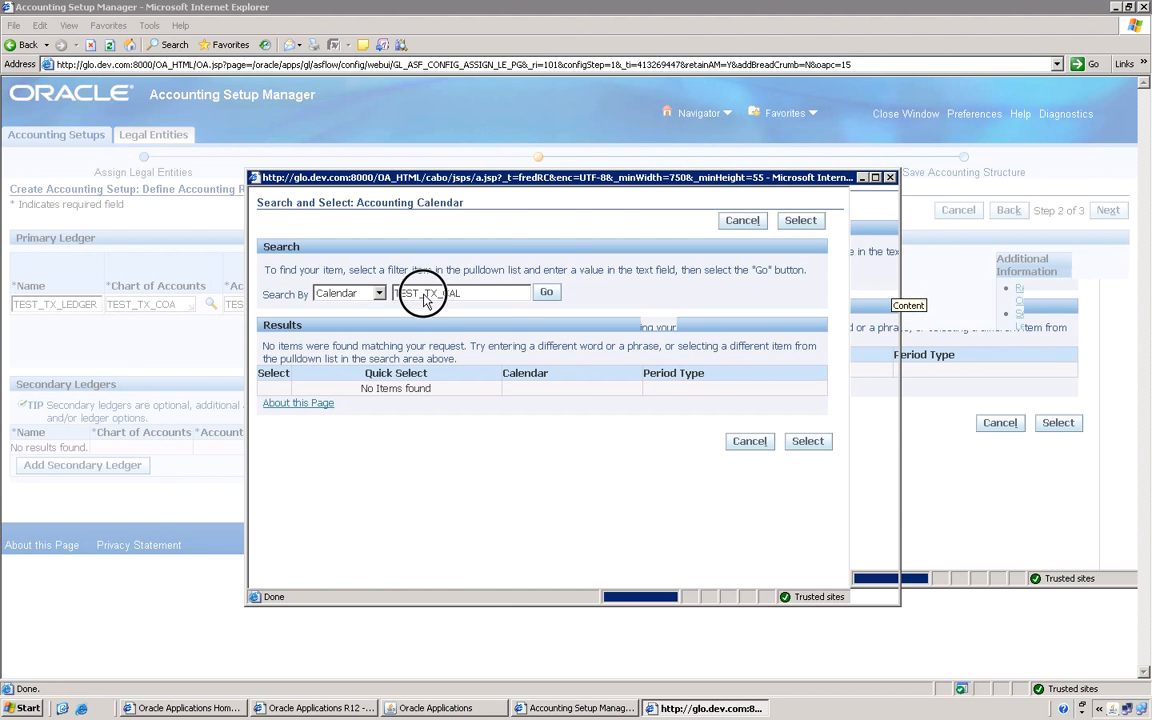
{"action": "left_click_drag", "start_coordinate": [428, 297], "coordinate": [307, 294]}
{"action": "key", "text": "Delete"}
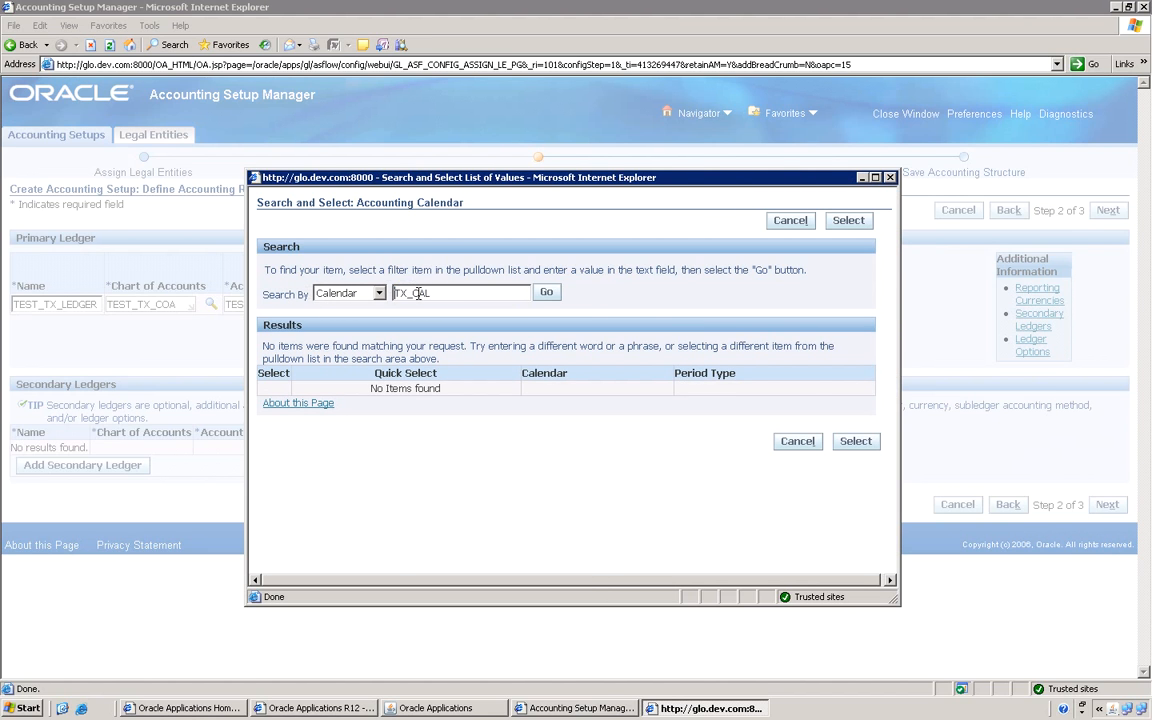
{"action": "left_click", "coordinate": [546, 291]}
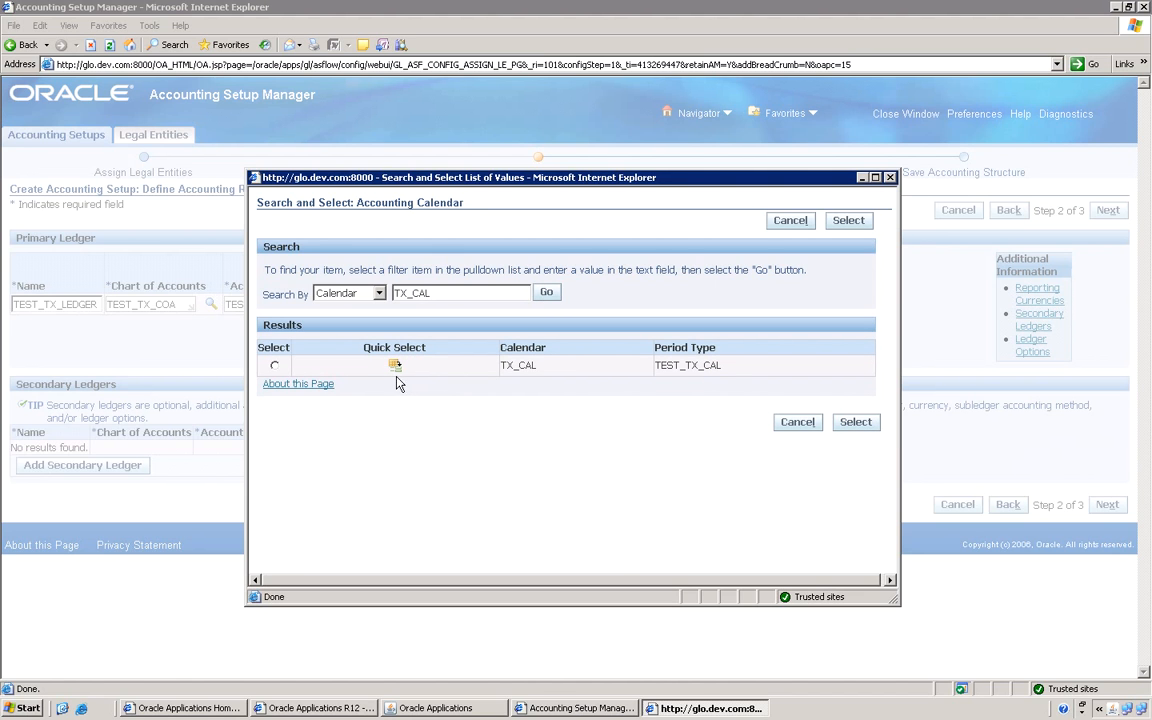
{"action": "left_click", "coordinate": [394, 367]}
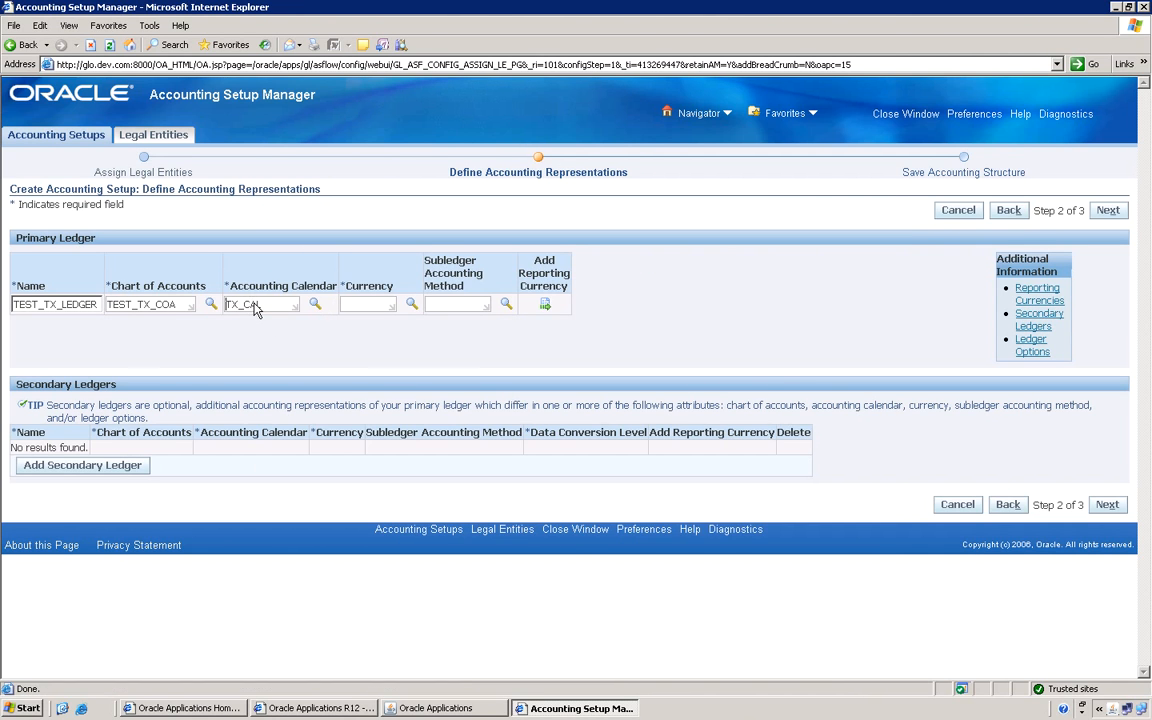
Step: Set the primary ledger's currency to USD17 and continue to the accounting structure review
{"action": "left_click", "coordinate": [363, 302]}
{"action": "type", "text": "TEST"}
{"action": "key", "text": "BackSpace"}
{"action": "key", "text": "BackSpace"}
{"action": "key", "text": "BackSpace"}
{"action": "key", "text": "BackSpace"}
{"action": "type", "text": "usd17"}
{"action": "key", "text": "Tab"}
{"action": "left_click", "coordinate": [1108, 212]}
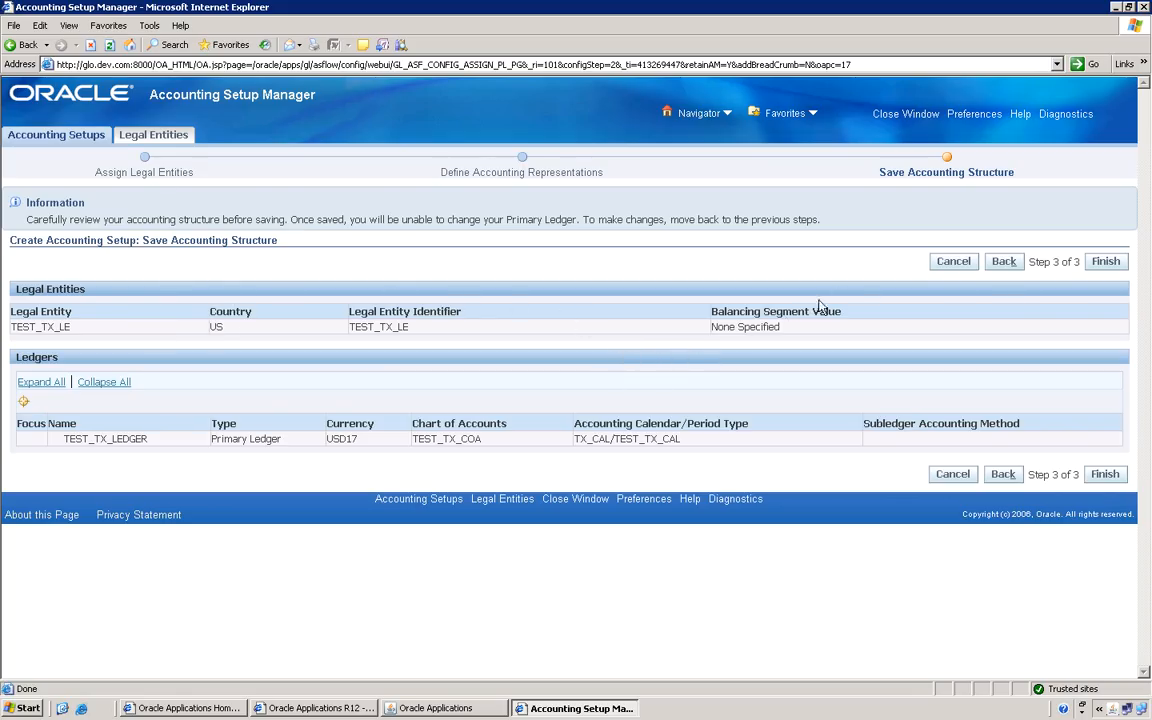
Step: Save the accounting structure and open the Ledger Options setup step of TEST_TX_LEDGER for updating
{"action": "left_click", "coordinate": [1106, 262]}
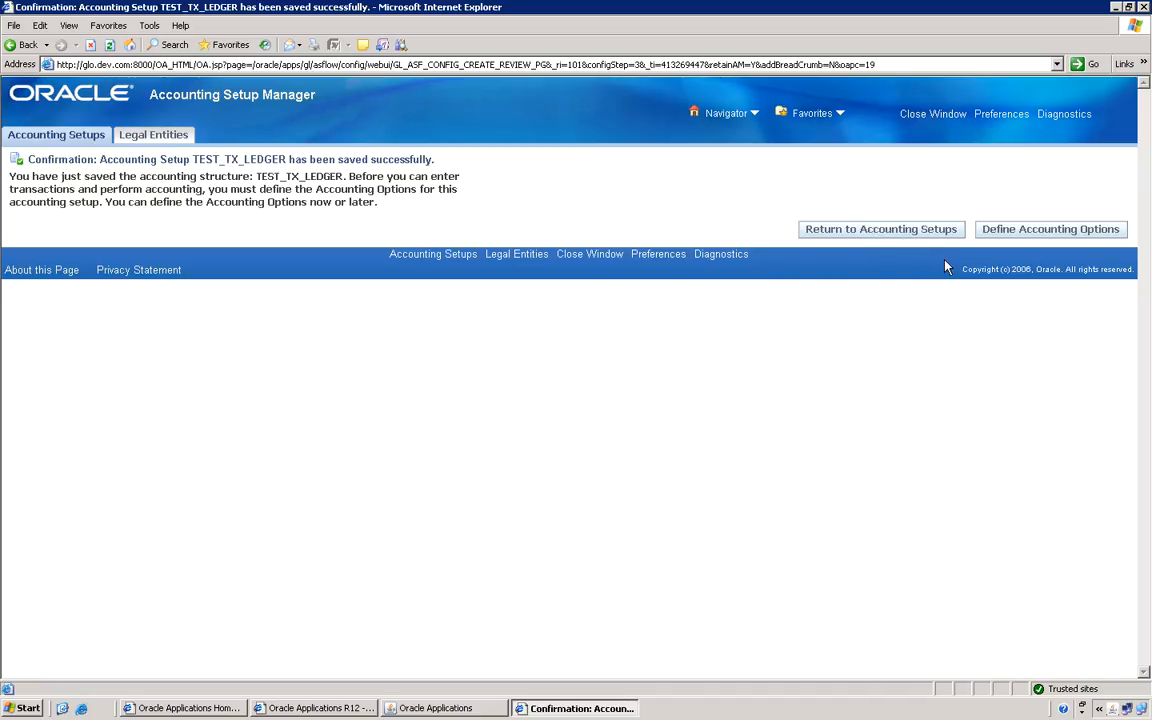
{"action": "left_click", "coordinate": [1060, 234]}
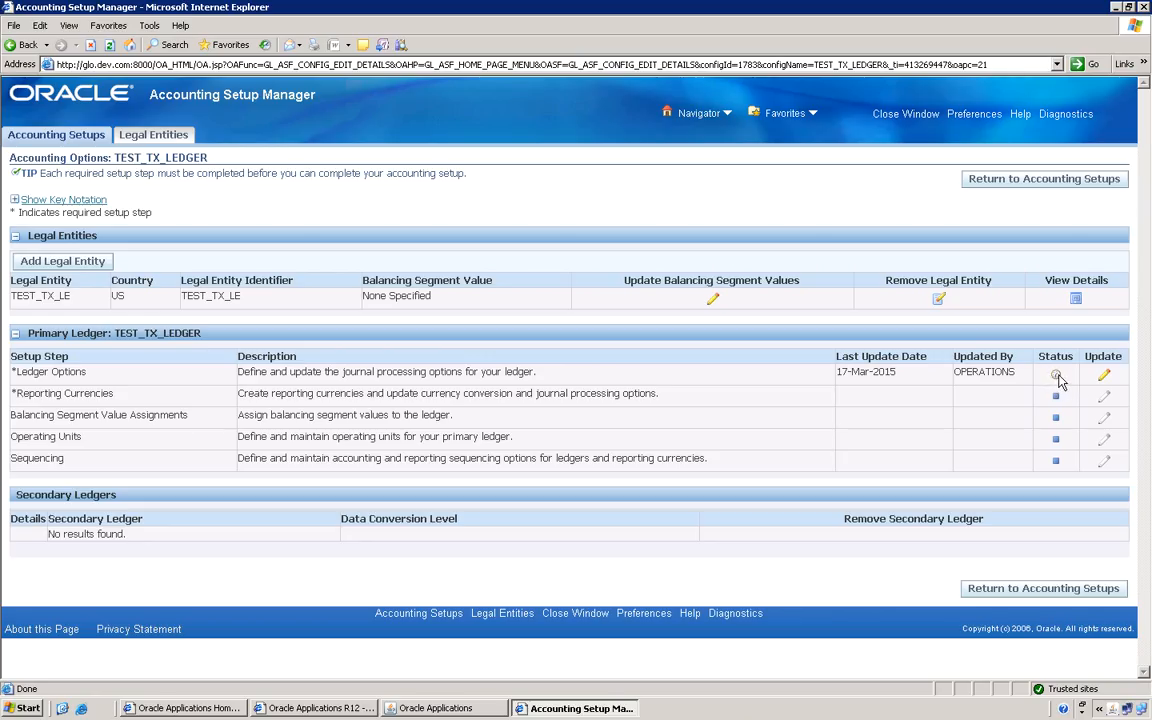
{"action": "mouse_move", "coordinate": [1060, 381]}
{"action": "left_click", "coordinate": [1104, 376]}
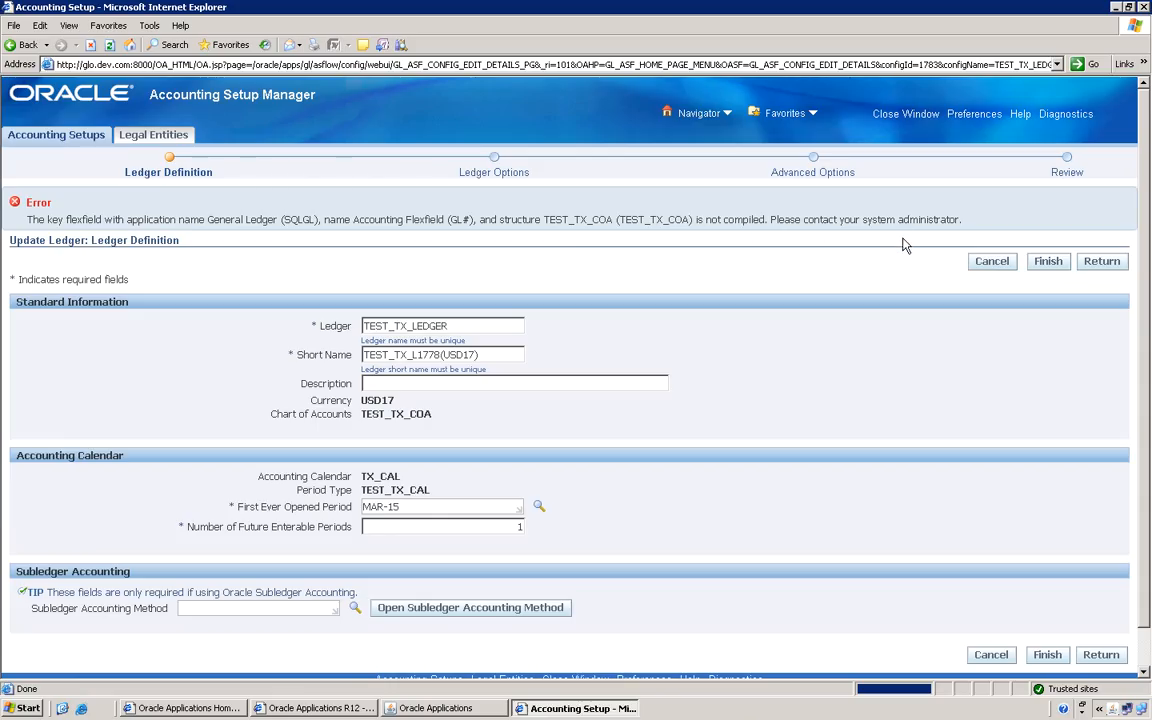
Step: Switch to the Oracle Applications forms window and open the Key Flexfield Segments form from the financials setup functions
{"action": "left_click", "coordinate": [443, 708]}
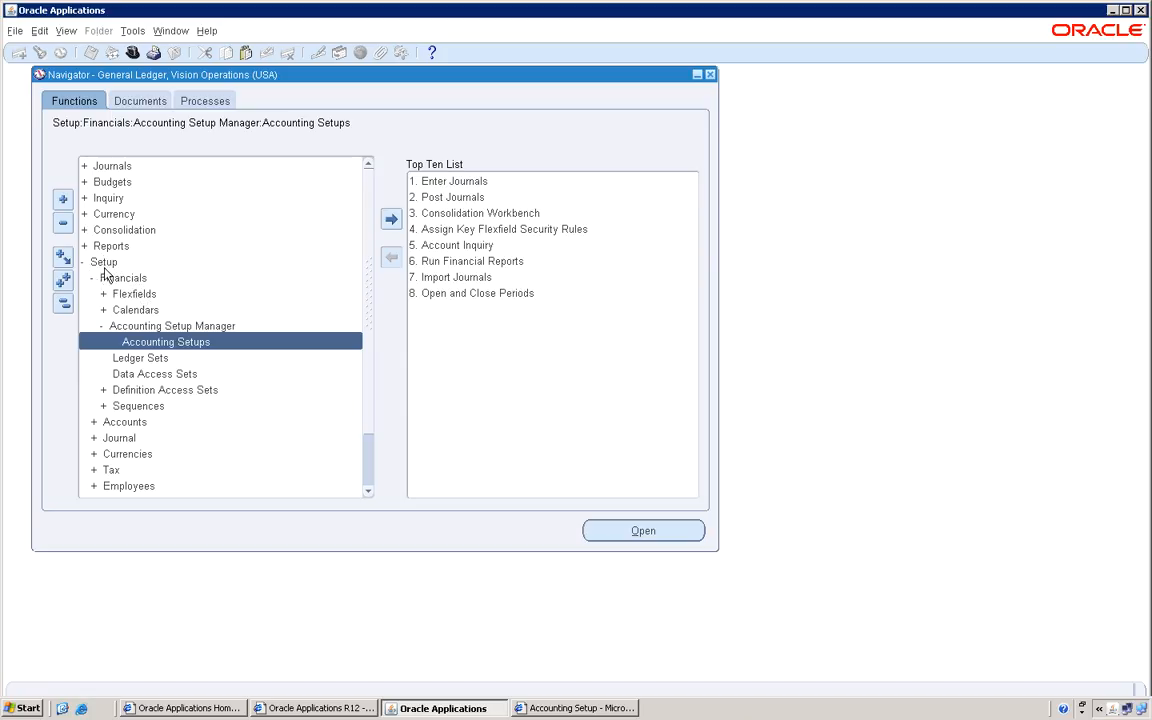
{"action": "left_click", "coordinate": [63, 305]}
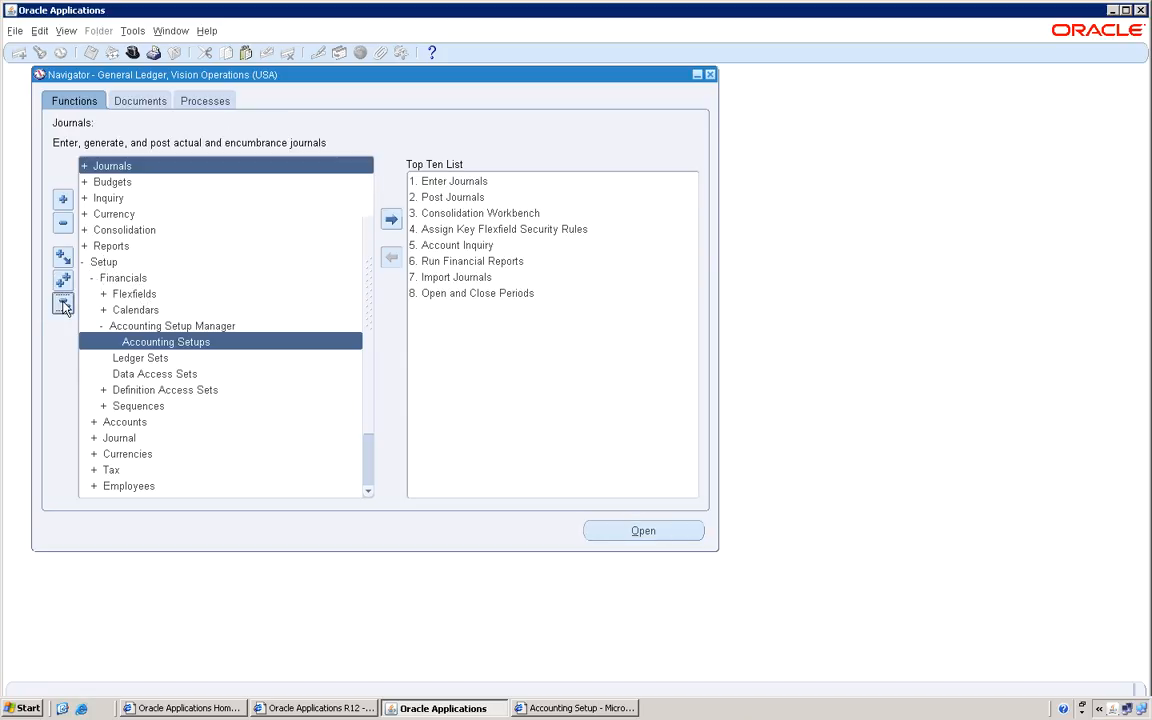
{"action": "left_click", "coordinate": [105, 263]}
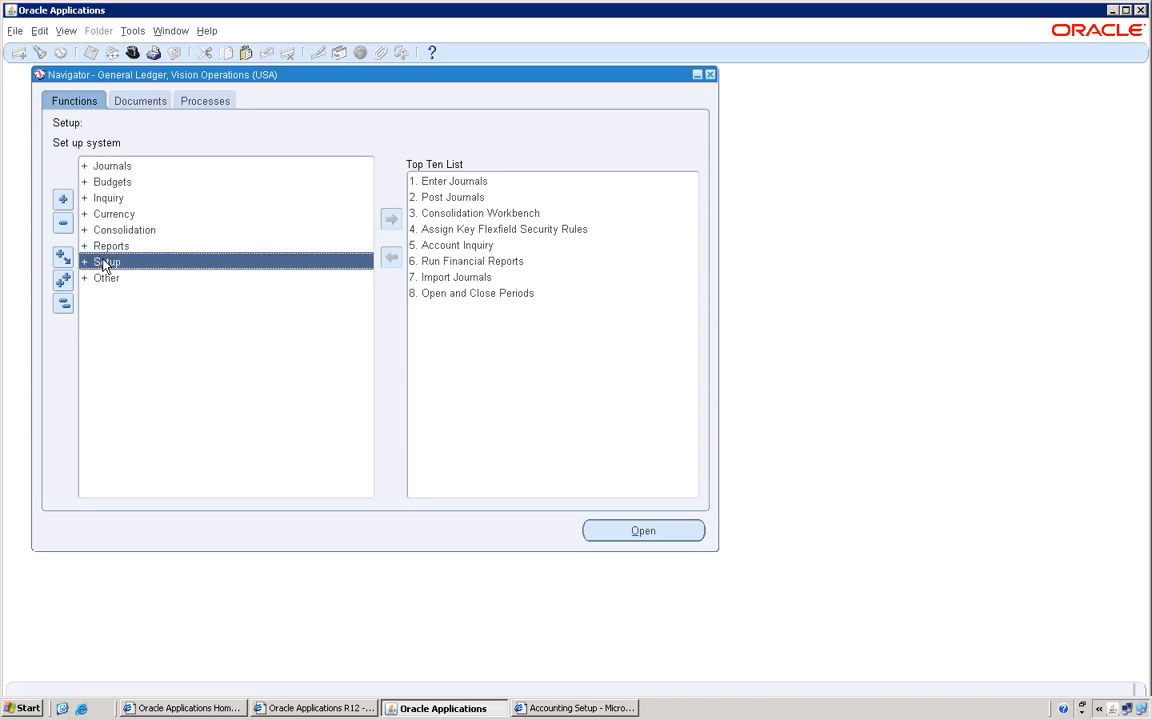
{"action": "double_click", "coordinate": [103, 262]}
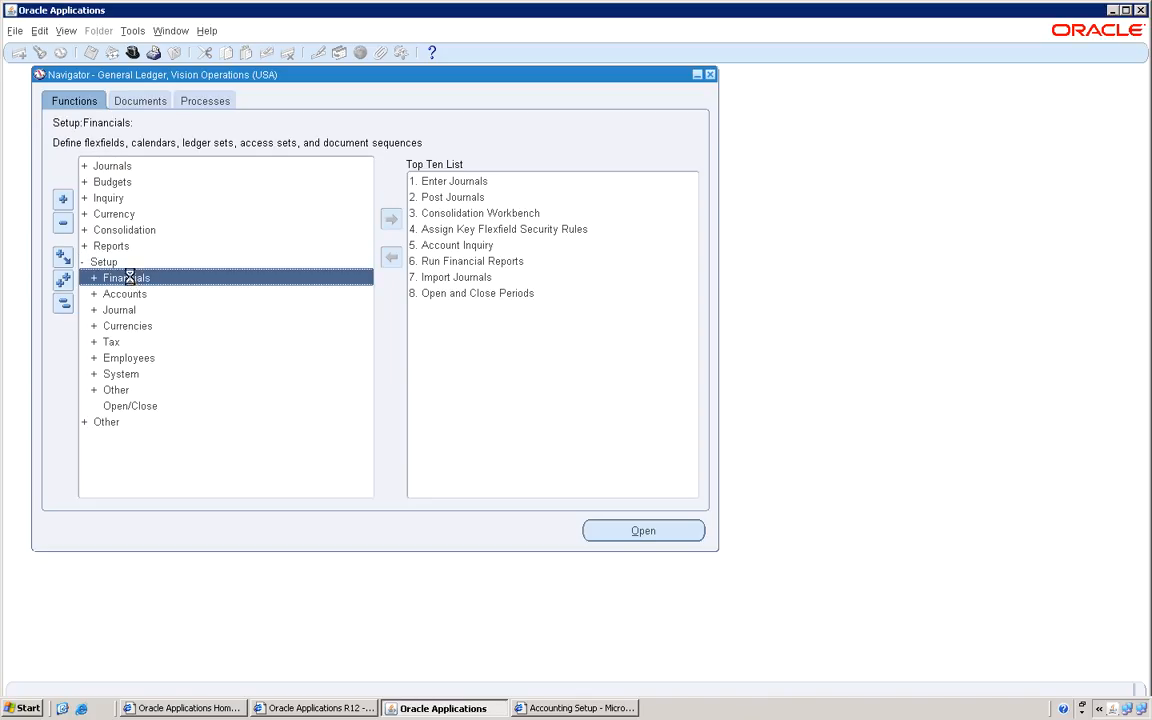
{"action": "double_click", "coordinate": [129, 279]}
{"action": "double_click", "coordinate": [157, 295]}
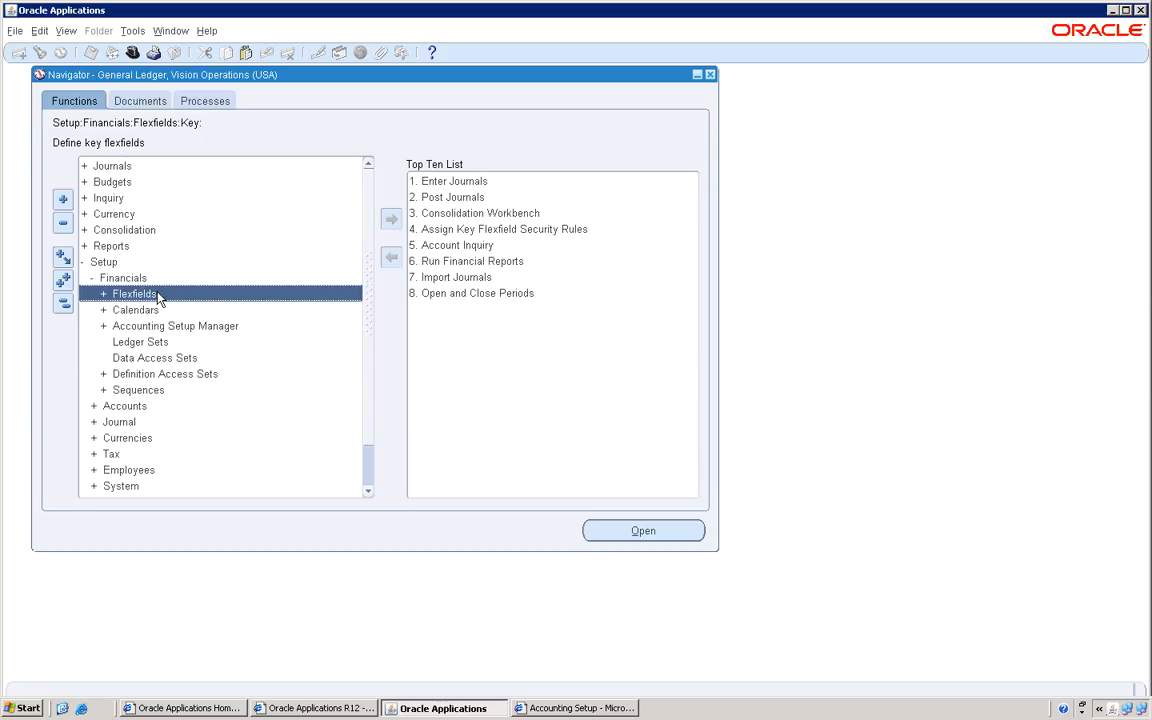
{"action": "double_click", "coordinate": [151, 312]}
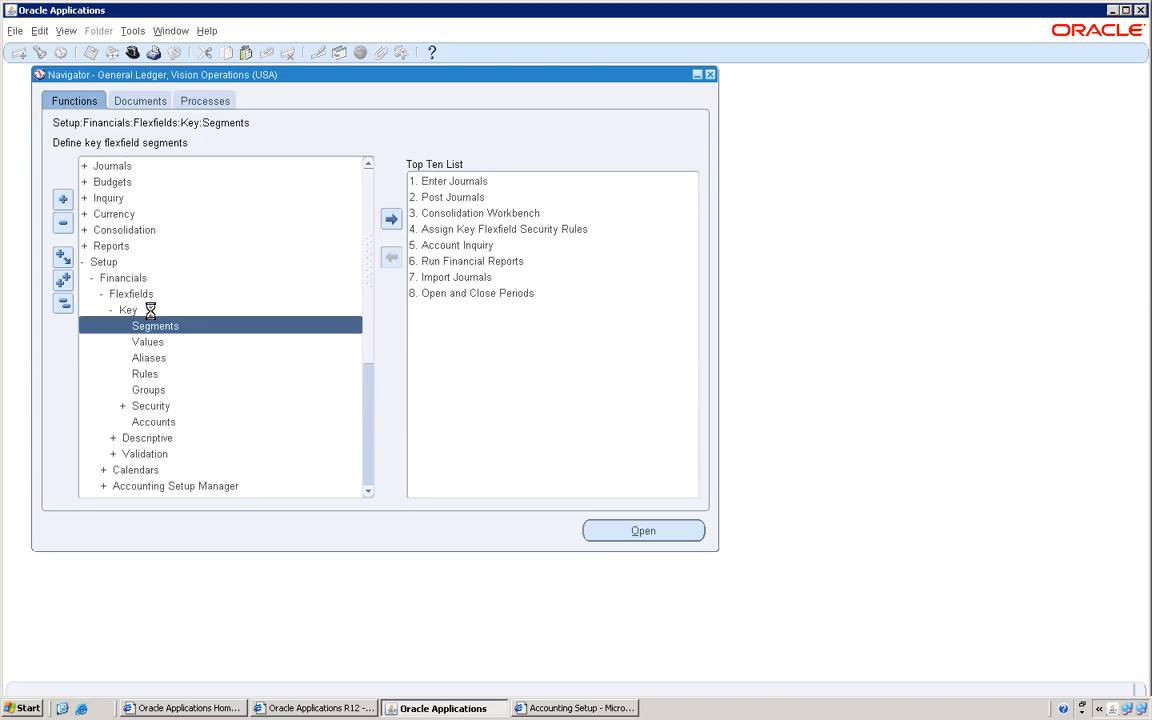
{"action": "double_click", "coordinate": [182, 329]}
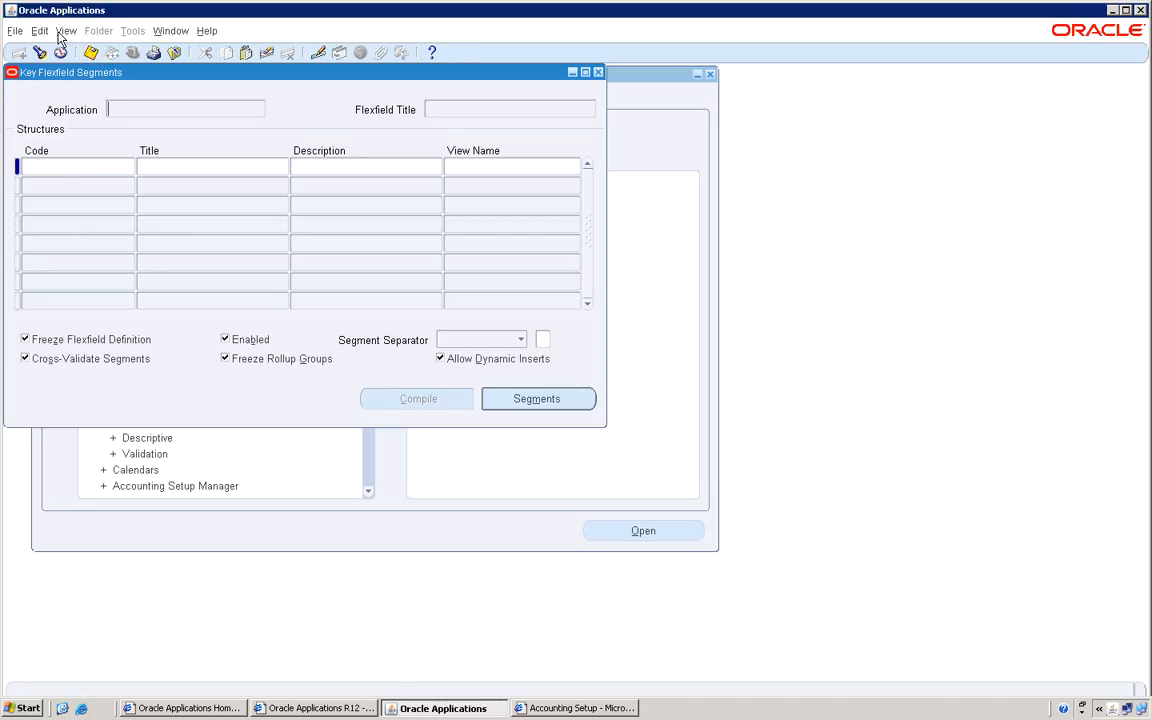
Step: Query key flexfields with application Gen% and go to the General Ledger record titled Accounting Flexfield
{"action": "left_click", "coordinate": [66, 31]}
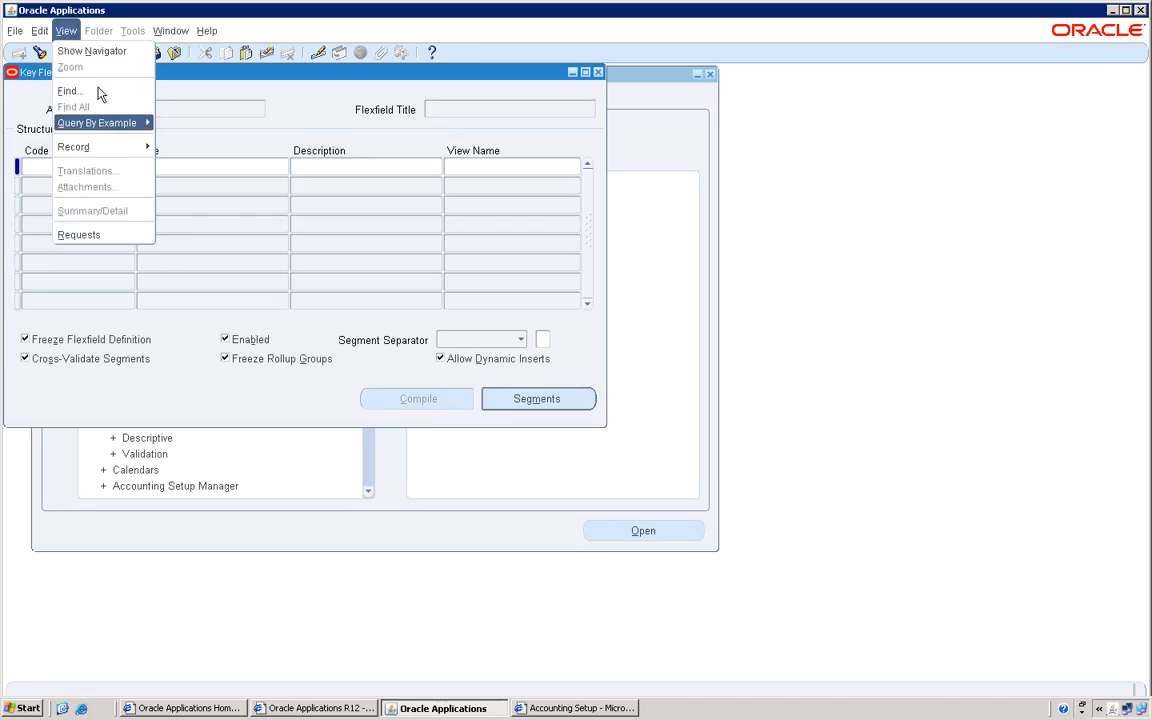
{"action": "mouse_move", "coordinate": [146, 123]}
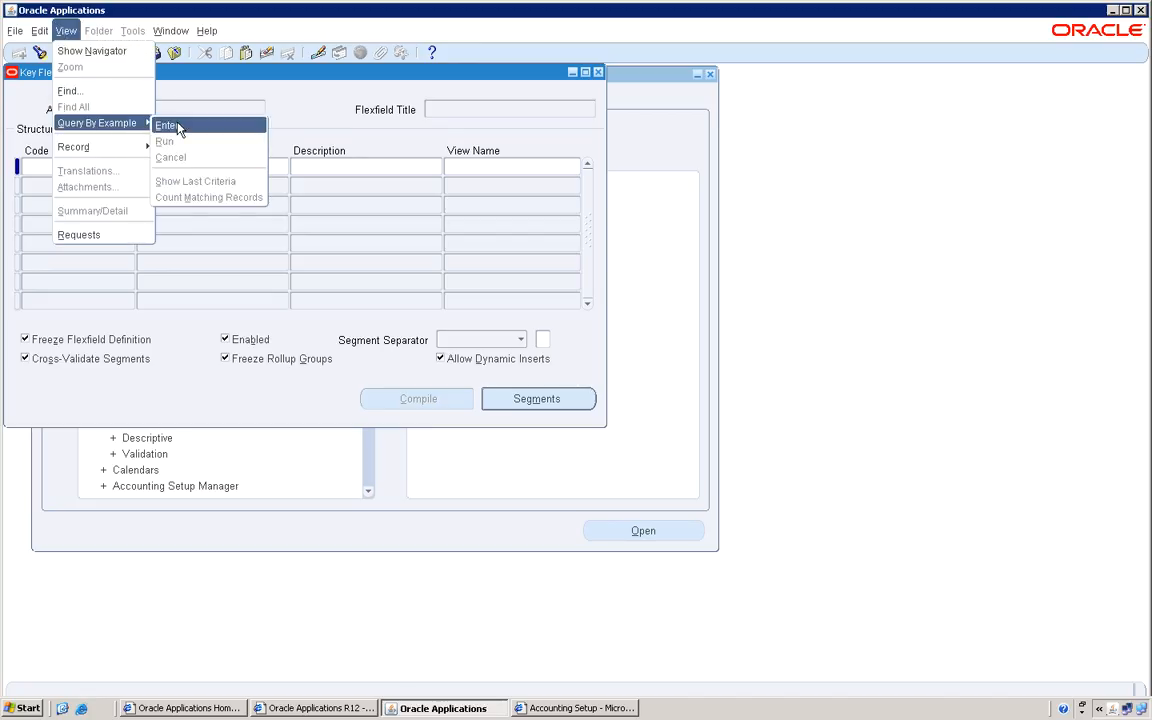
{"action": "left_click", "coordinate": [165, 125]}
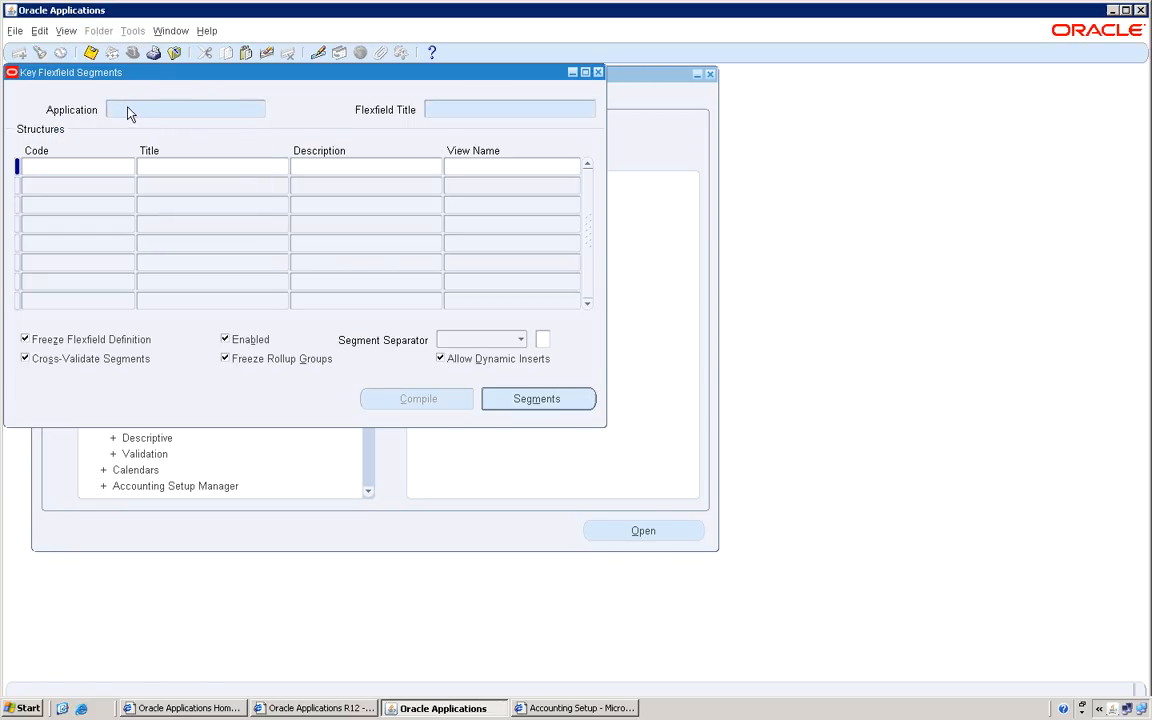
{"action": "type", "text": "G"}
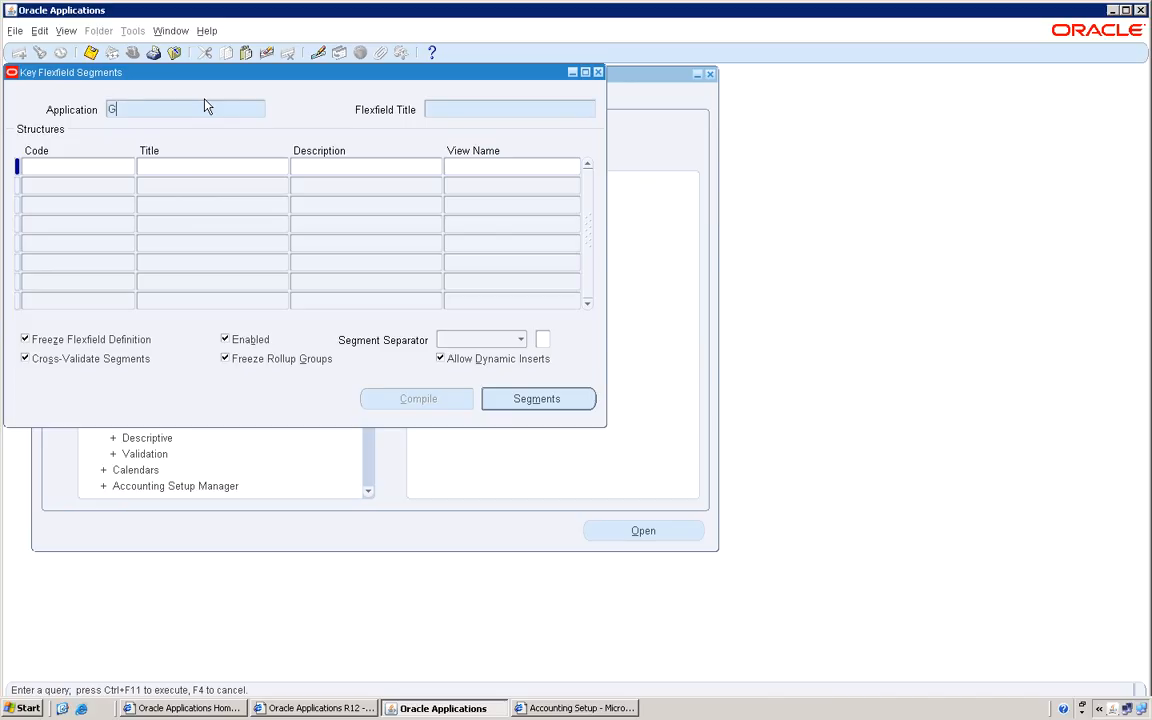
{"action": "key", "text": "BackSpace"}
{"action": "type", "text": "g"}
{"action": "key", "text": "BackSpace"}
{"action": "type", "text": "Gen%"}
{"action": "left_click", "coordinate": [66, 31]}
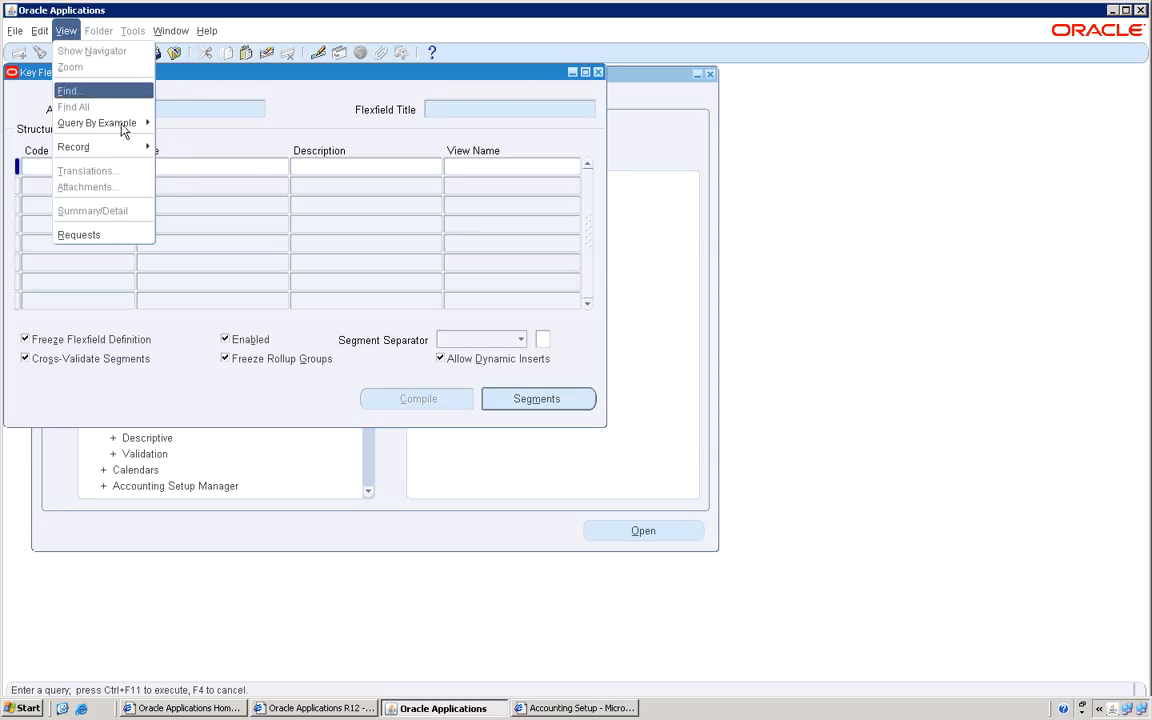
{"action": "mouse_move", "coordinate": [125, 124]}
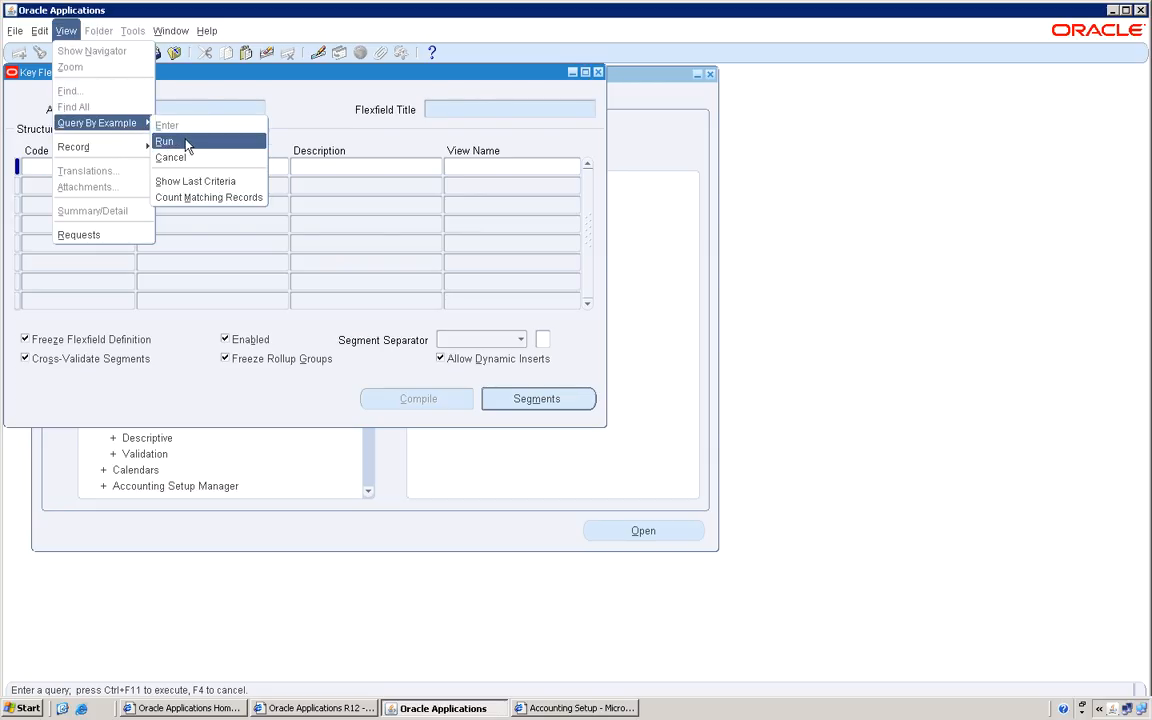
{"action": "left_click", "coordinate": [186, 145]}
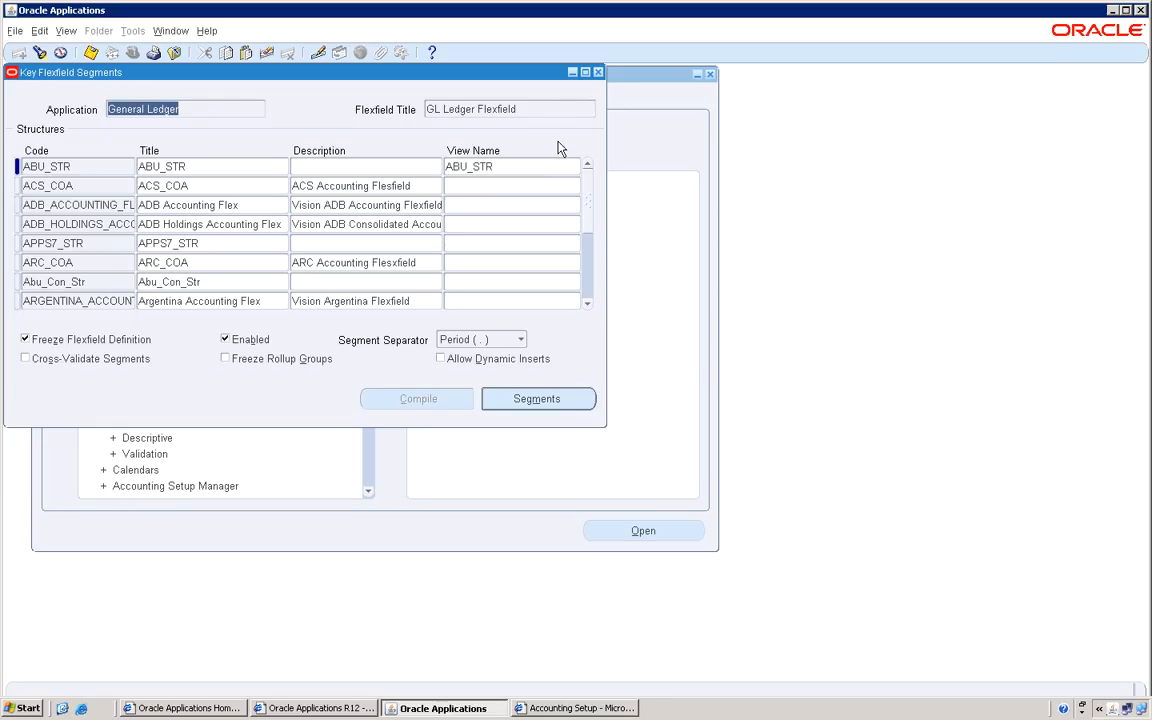
{"action": "key", "text": "Down"}
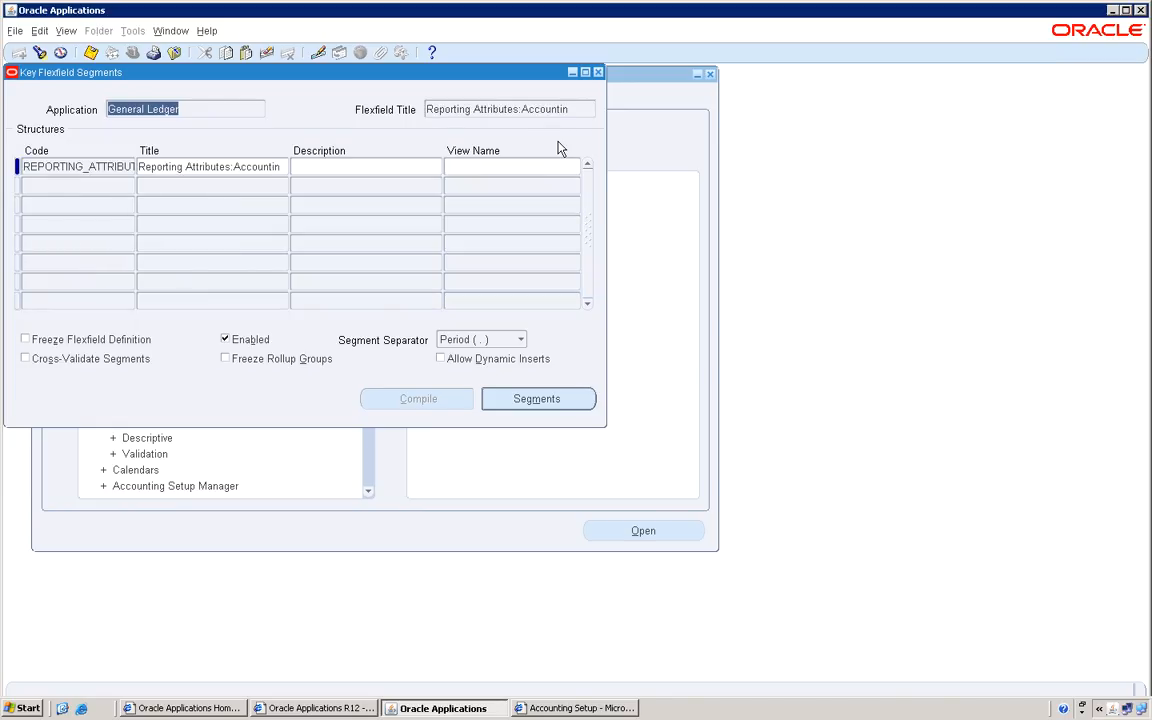
{"action": "key", "text": "Down"}
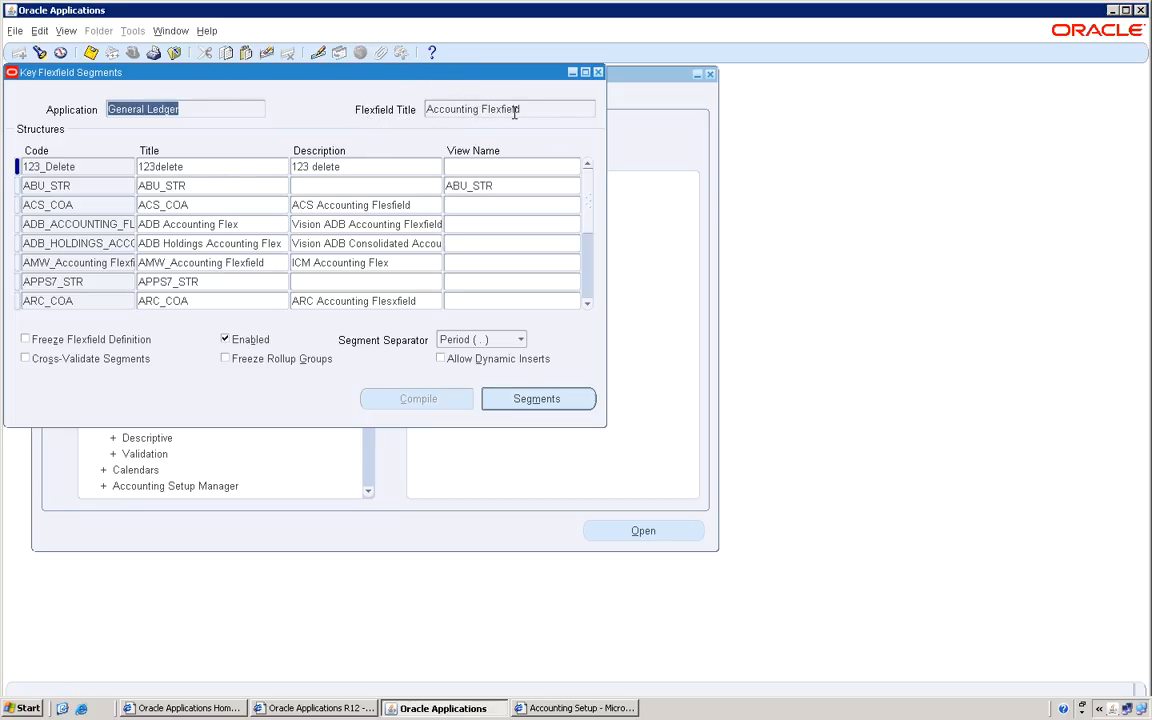
Step: Find the Accounting Flexfield structure matching TEST_TX and load TEST_TX_COA
{"action": "left_click", "coordinate": [90, 205]}
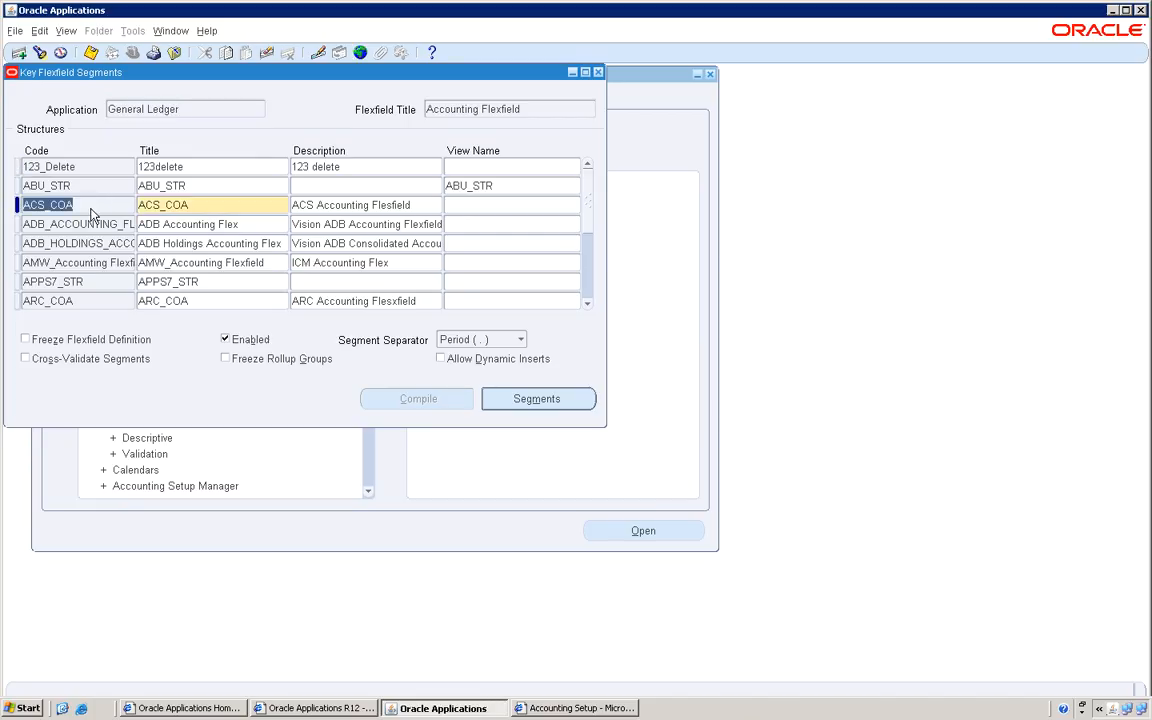
{"action": "left_click", "coordinate": [66, 30]}
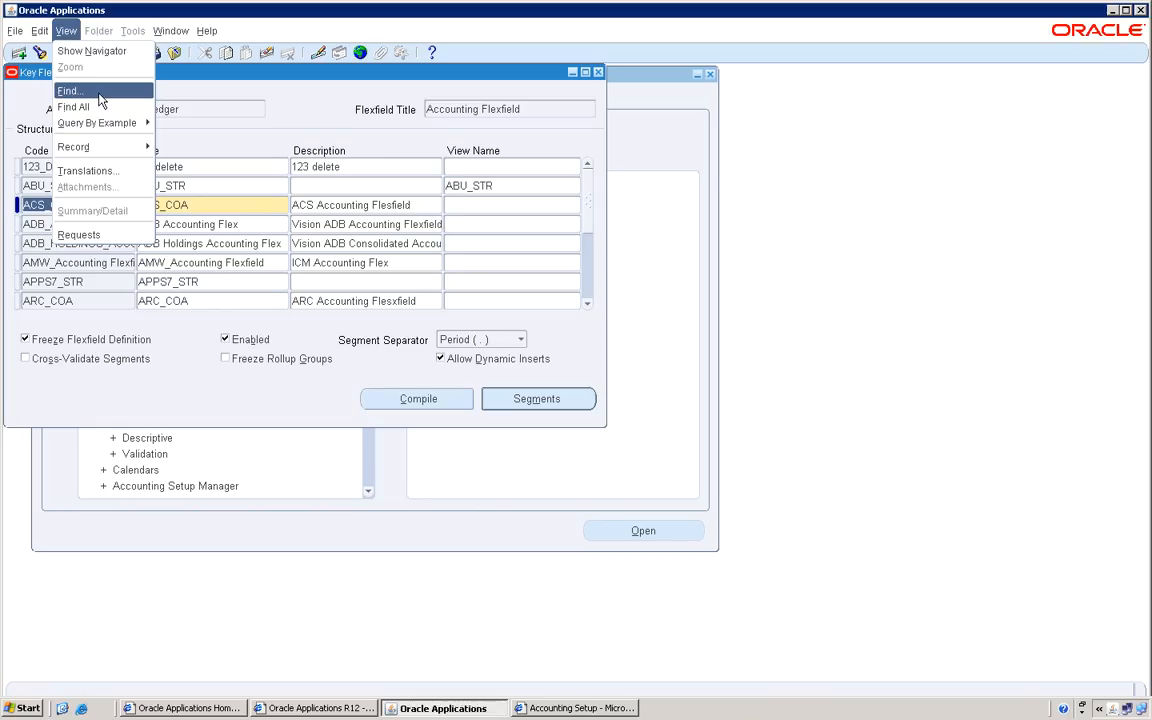
{"action": "left_click", "coordinate": [100, 95]}
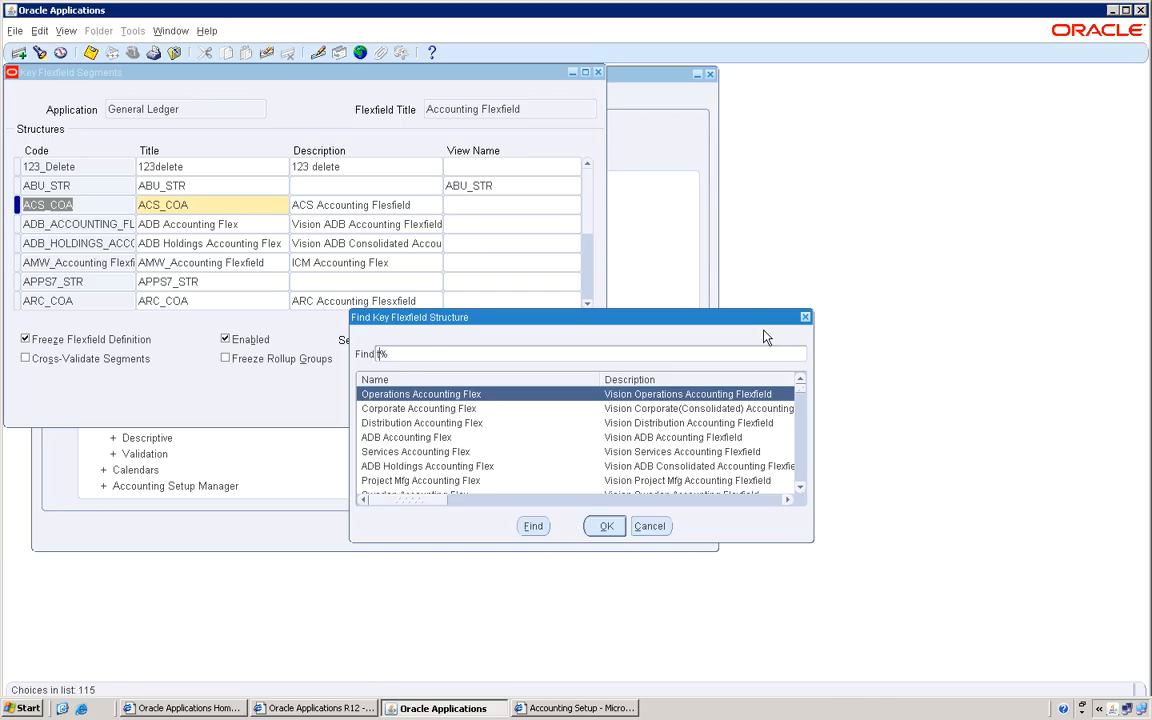
{"action": "type", "text": "TEST_TX"}
{"action": "left_click", "coordinate": [535, 527]}
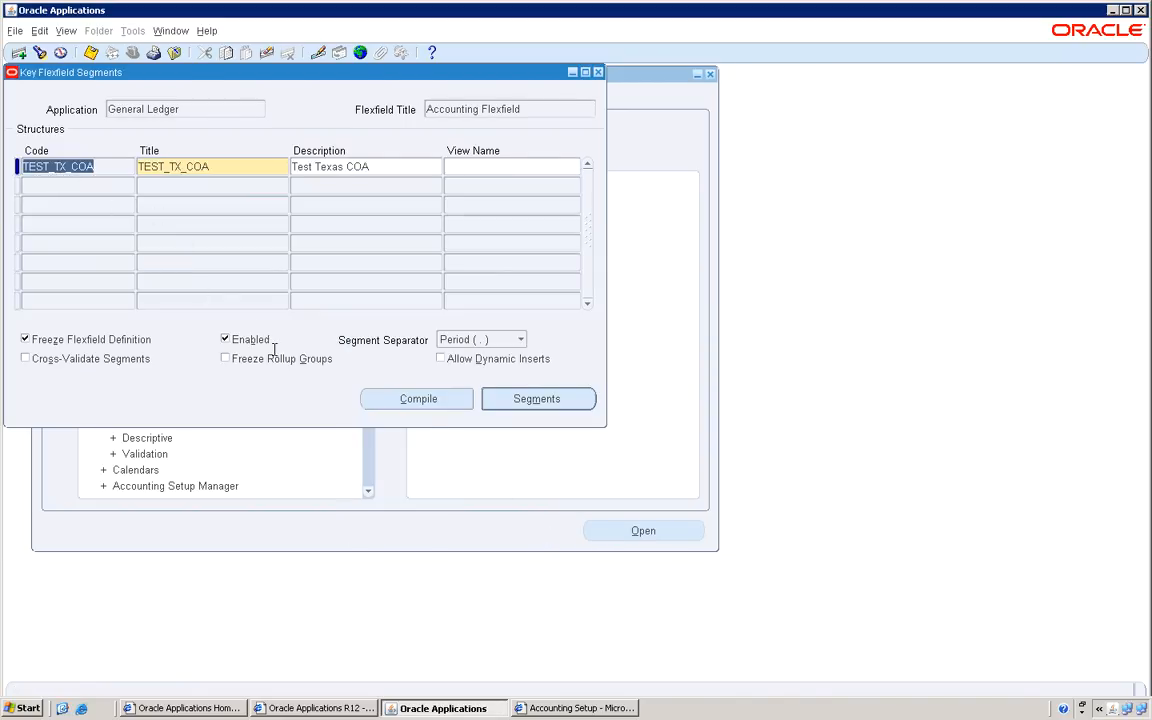
Step: Compile the TEST_TX_COA flexfield structure and acknowledge the compilation notes
{"action": "left_click", "coordinate": [421, 401]}
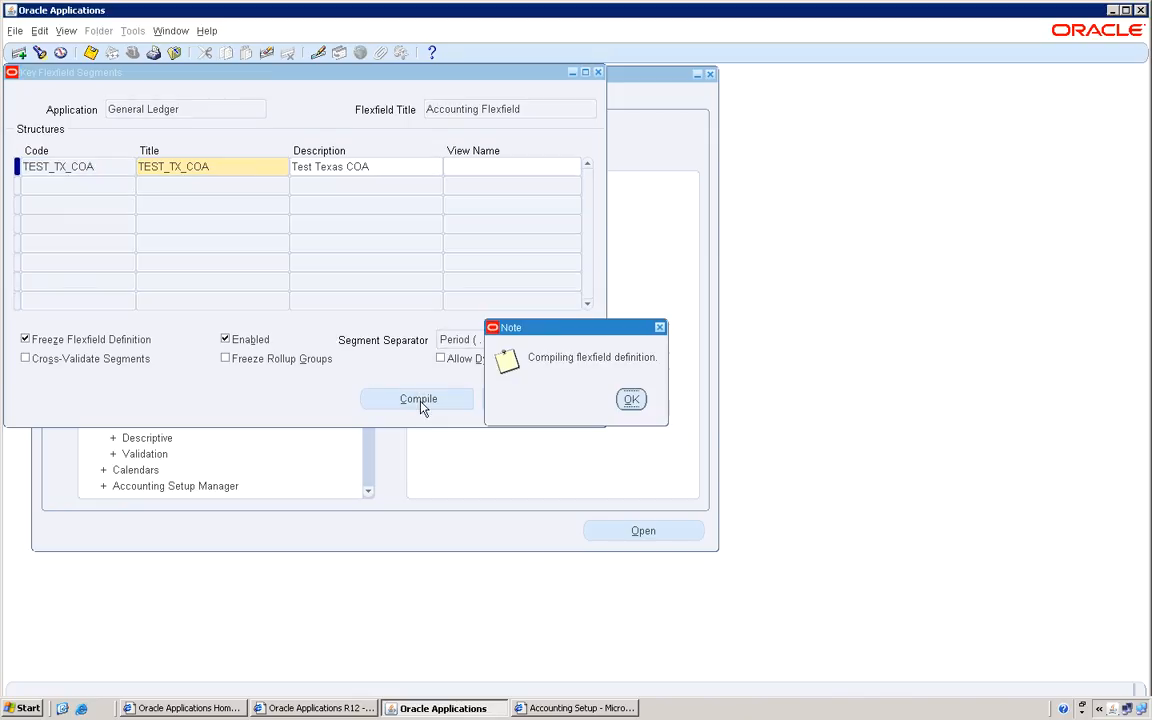
{"action": "left_click", "coordinate": [632, 400]}
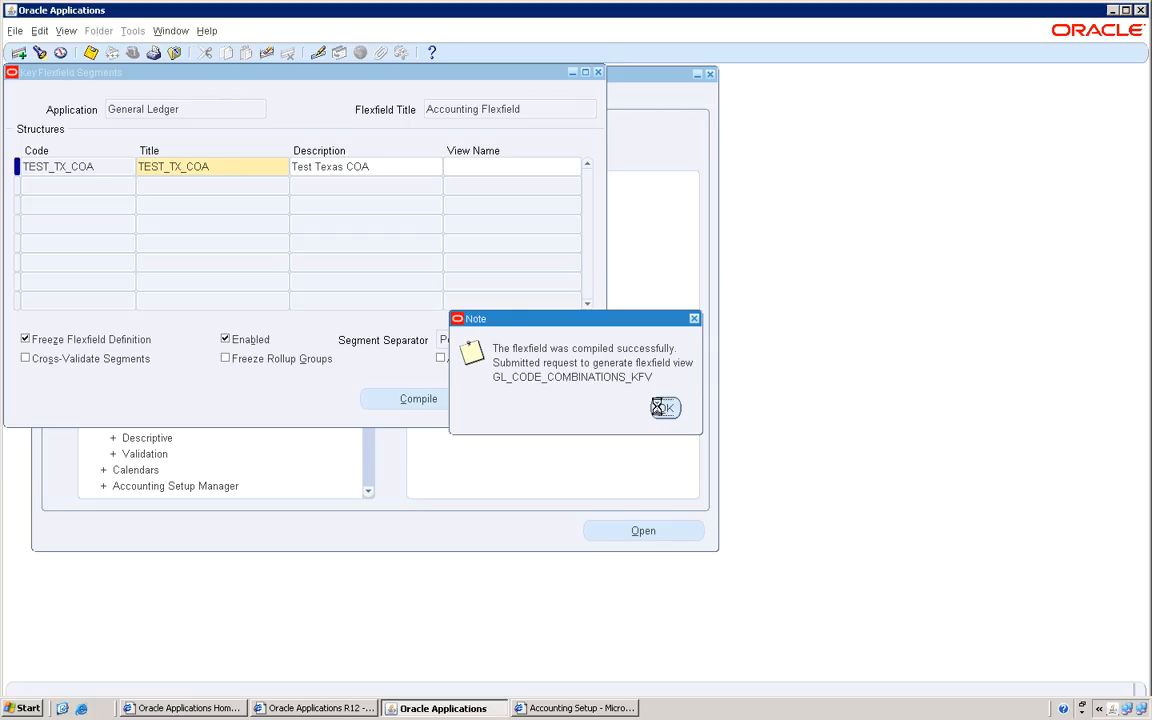
{"action": "left_click", "coordinate": [663, 407]}
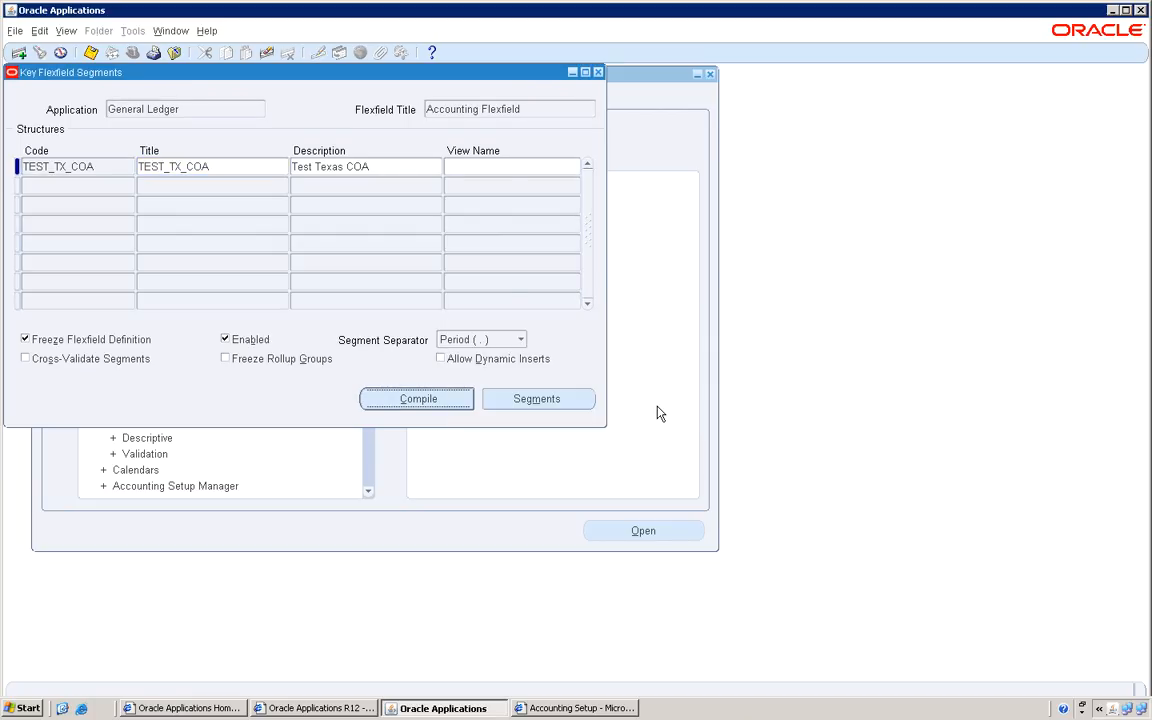
Step: View all of your own concurrent requests and keep refreshing the list until the flexfield compilation requests complete
{"action": "left_click", "coordinate": [63, 33]}
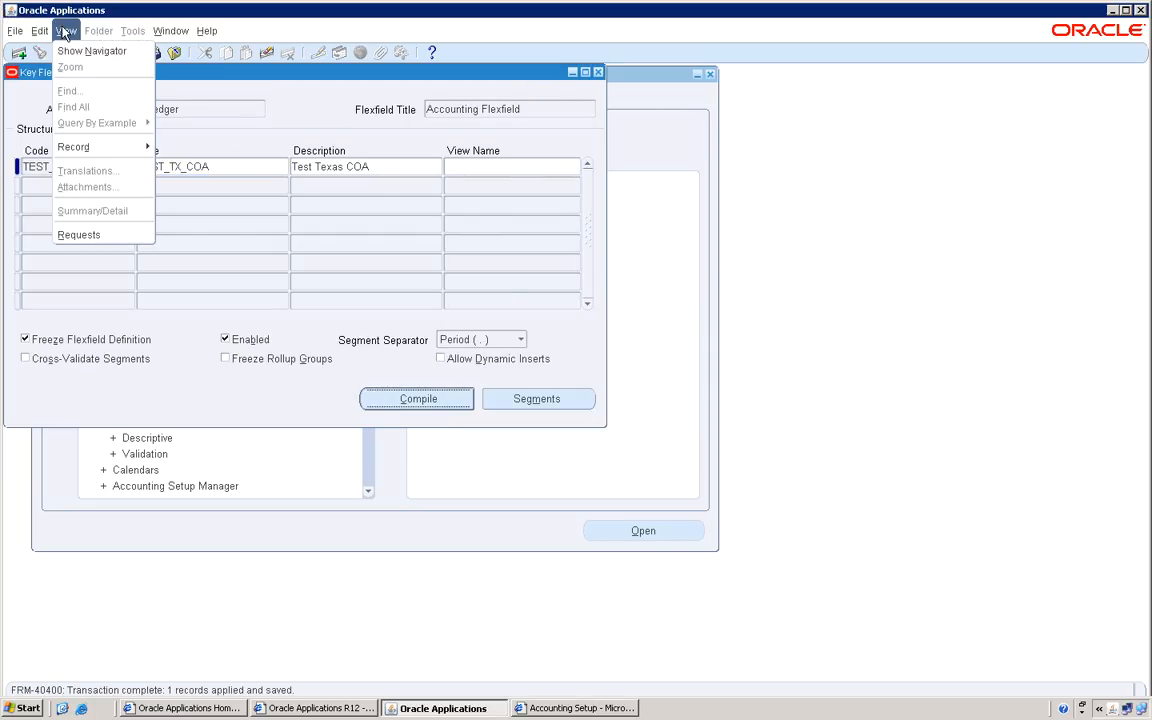
{"action": "left_click", "coordinate": [112, 231]}
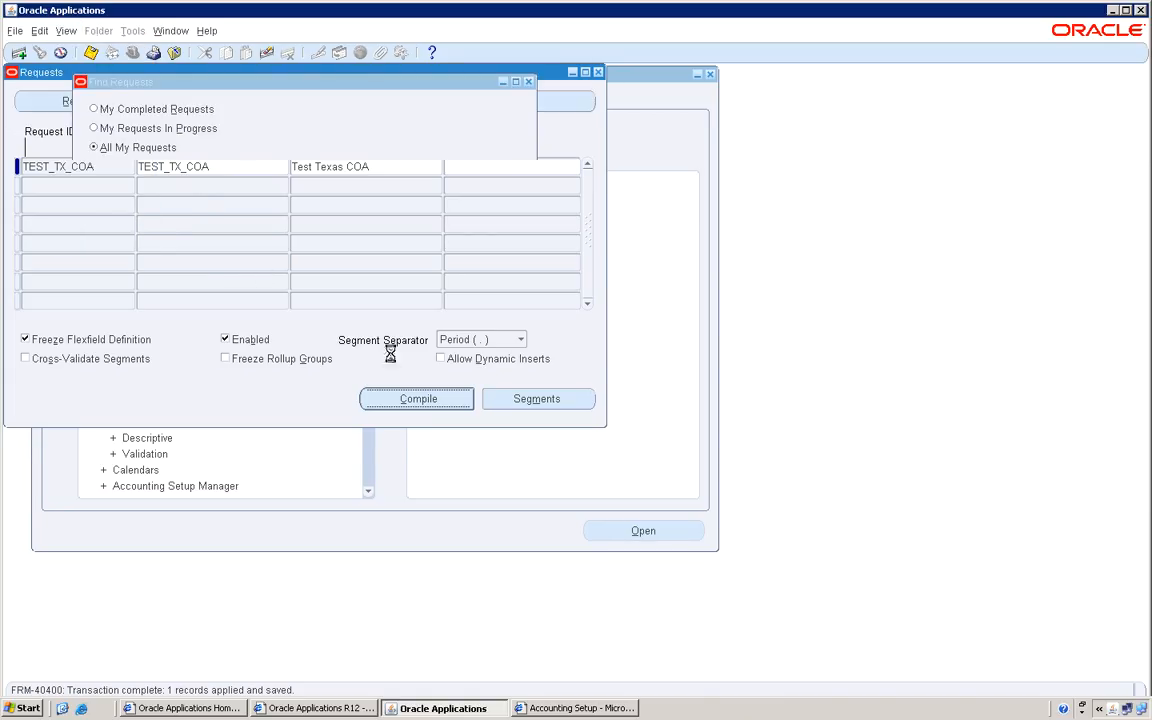
{"action": "left_click", "coordinate": [481, 420]}
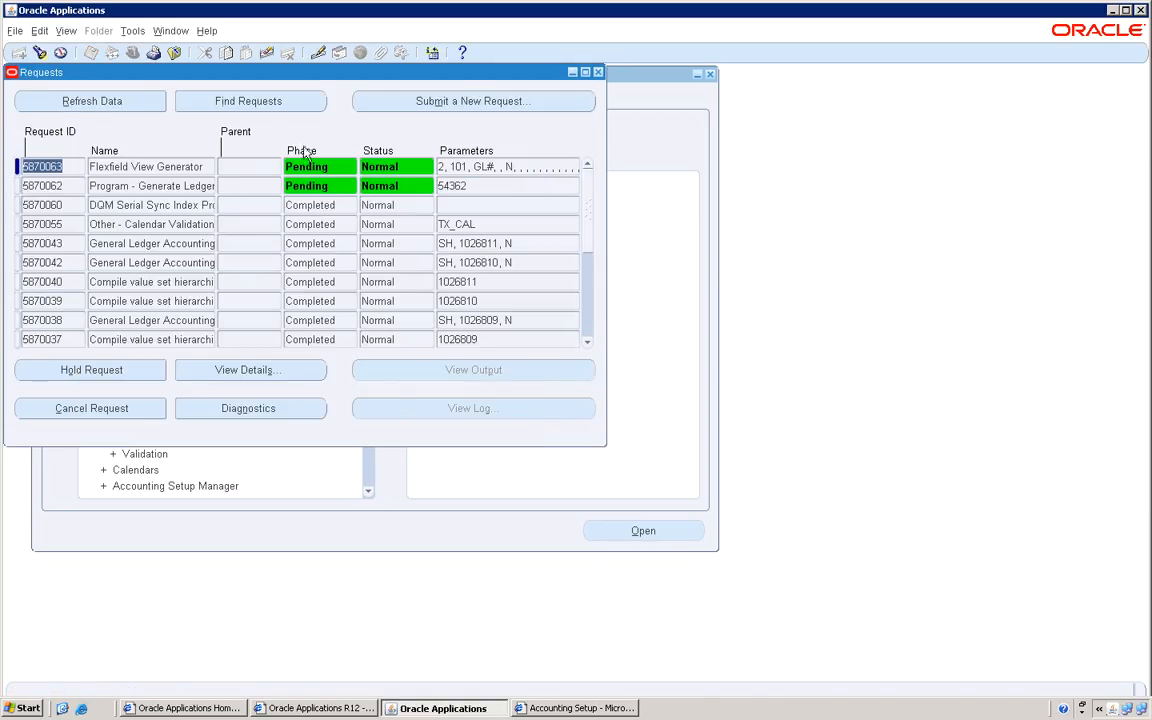
{"action": "left_click", "coordinate": [113, 103]}
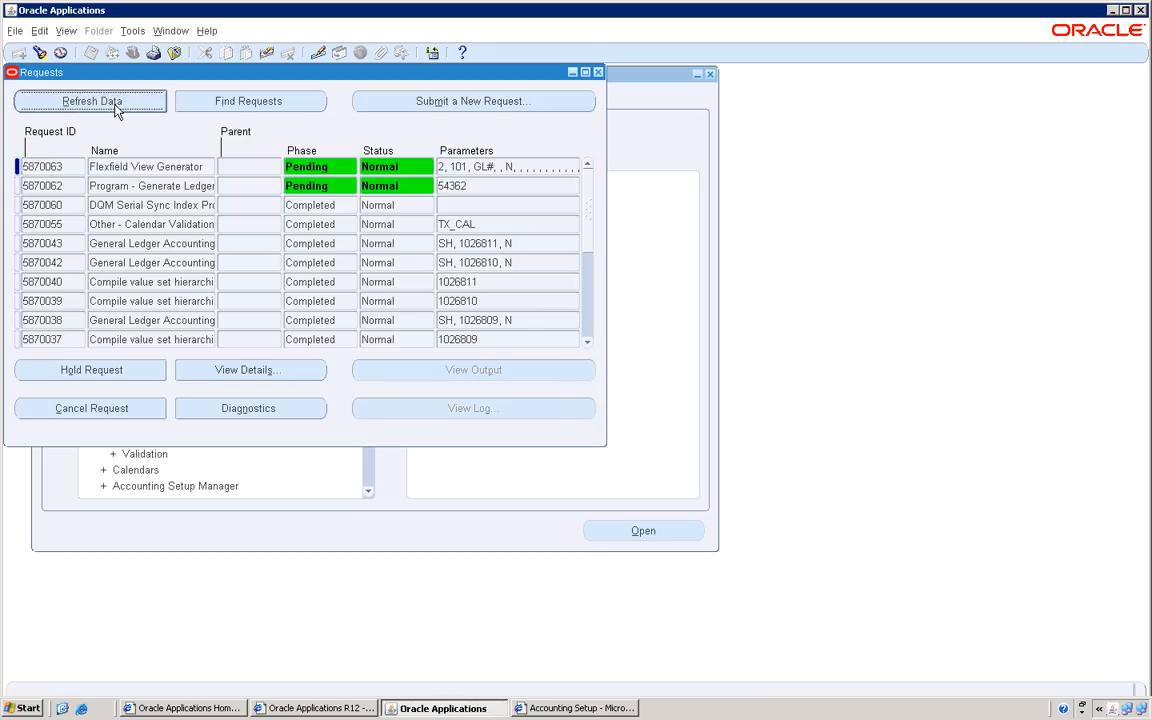
{"action": "left_click", "coordinate": [114, 104]}
{"action": "left_click", "coordinate": [114, 105]}
{"action": "left_click", "coordinate": [114, 105]}
{"action": "left_click", "coordinate": [114, 105]}
{"action": "left_click", "coordinate": [114, 105]}
{"action": "left_click", "coordinate": [114, 104]}
{"action": "left_click", "coordinate": [115, 106]}
{"action": "left_click", "coordinate": [116, 108]}
{"action": "left_click", "coordinate": [116, 108]}
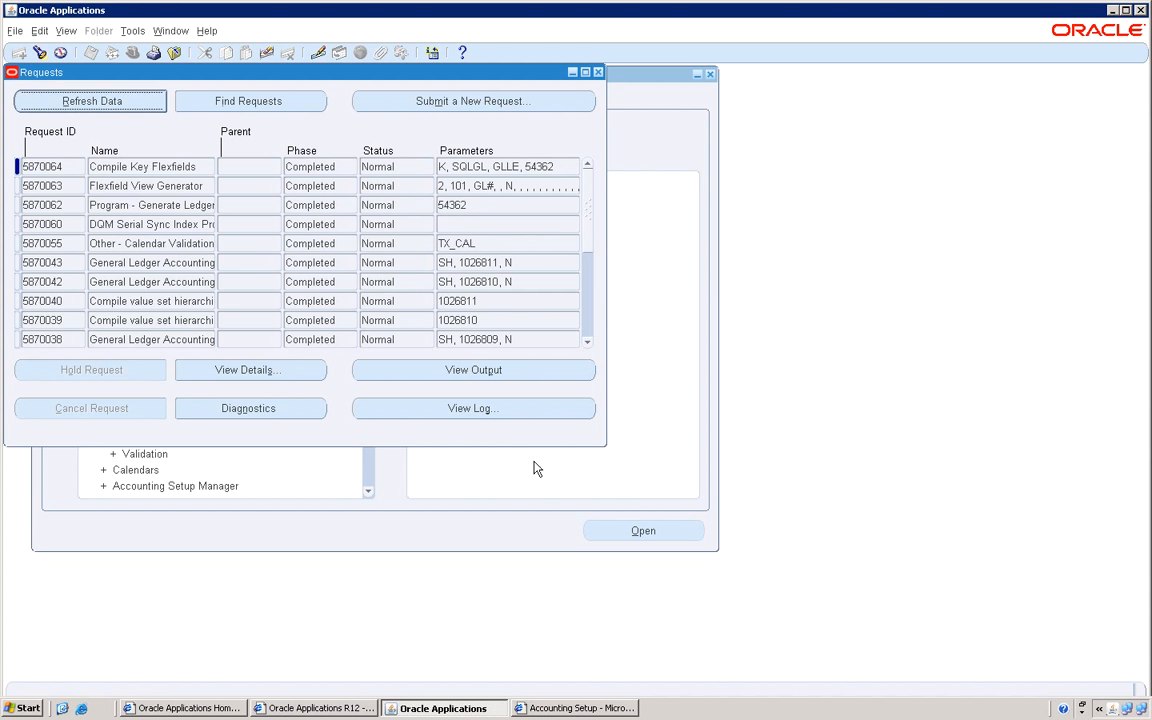
Step: Return to the Accounting Setup browser window, cancel the failed ledger update, and reopen TEST_TX_LEDGER's Ledger Options, advancing to step 2 of 4
{"action": "left_click", "coordinate": [575, 708]}
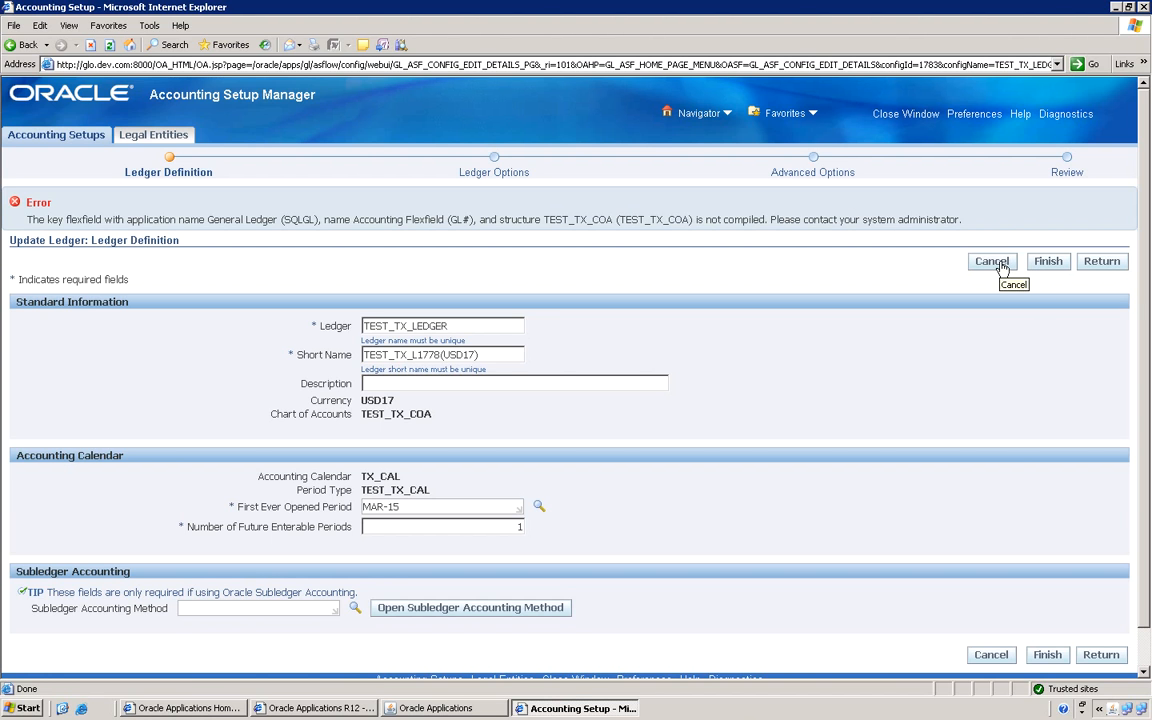
{"action": "left_click", "coordinate": [1001, 266]}
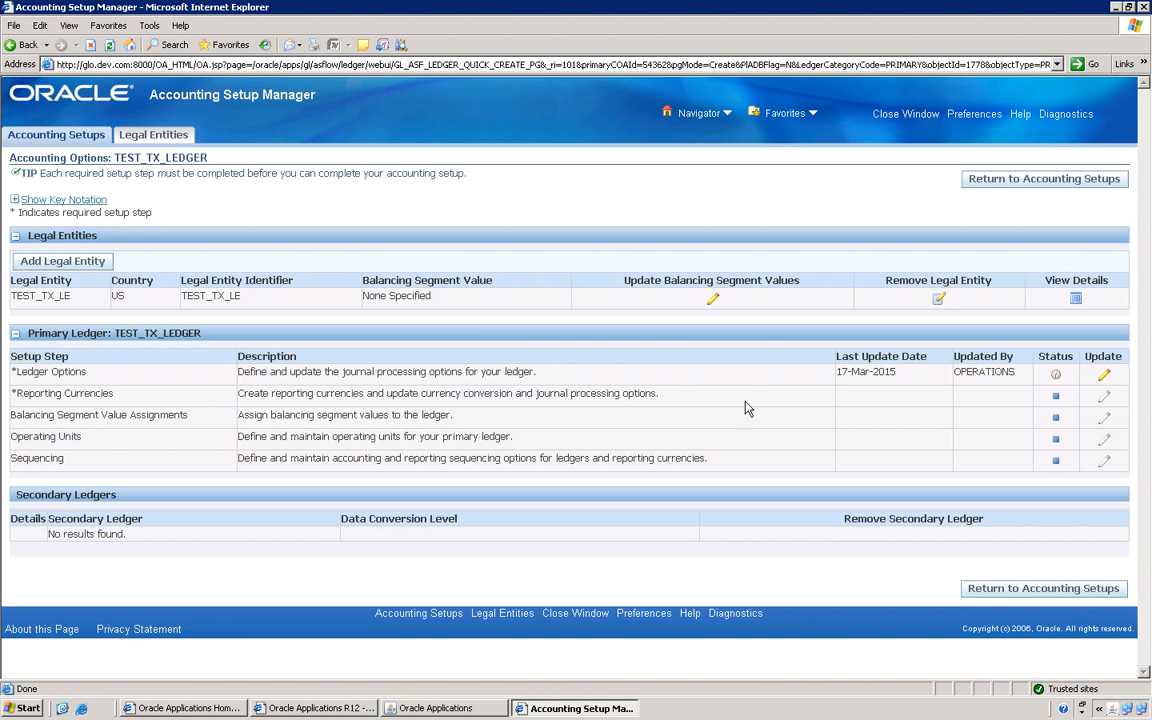
{"action": "left_click", "coordinate": [1104, 378]}
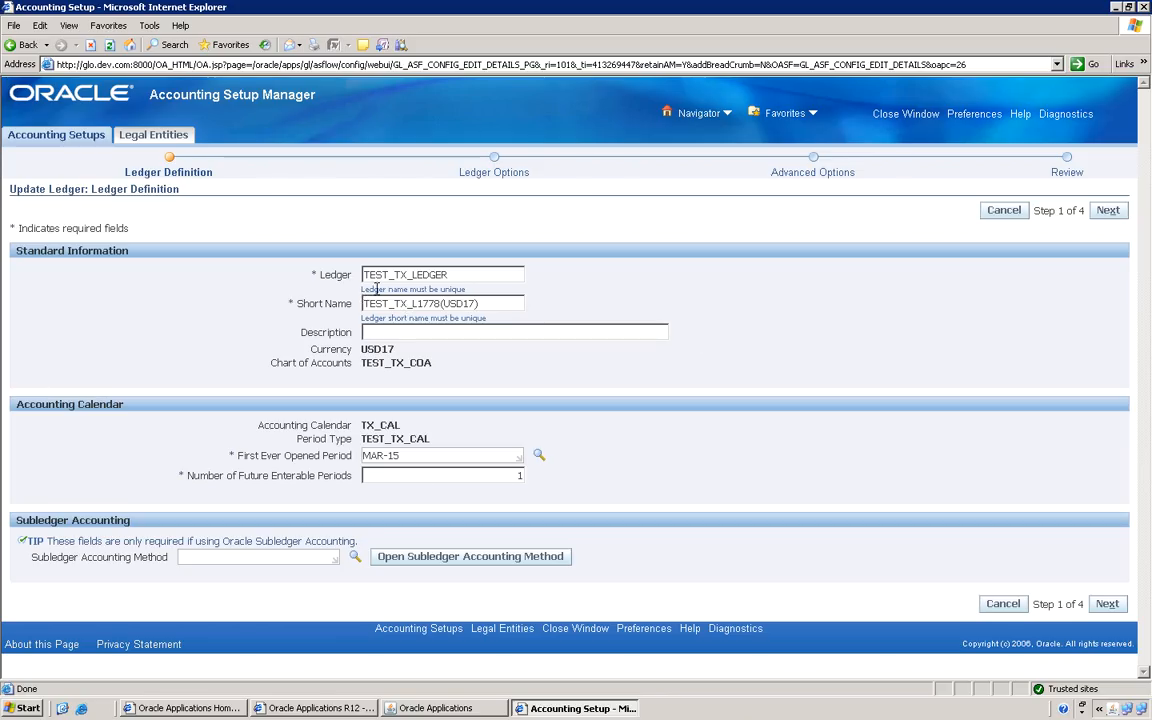
{"action": "left_click", "coordinate": [484, 303]}
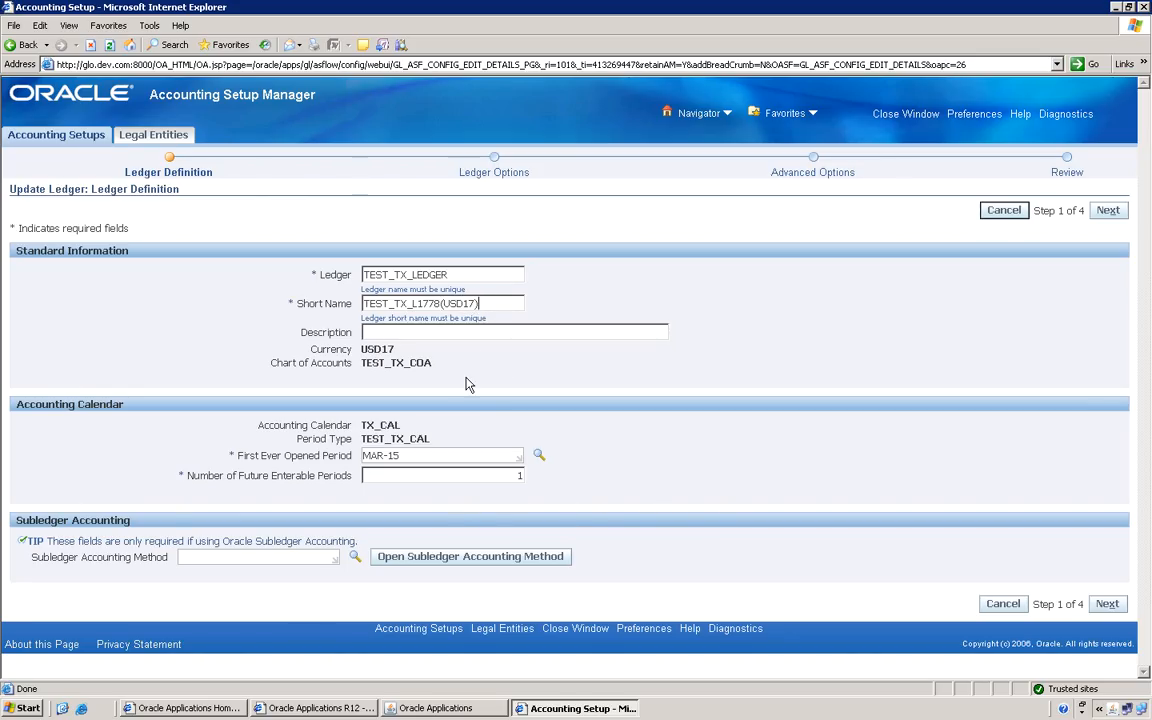
{"action": "left_click", "coordinate": [1108, 212]}
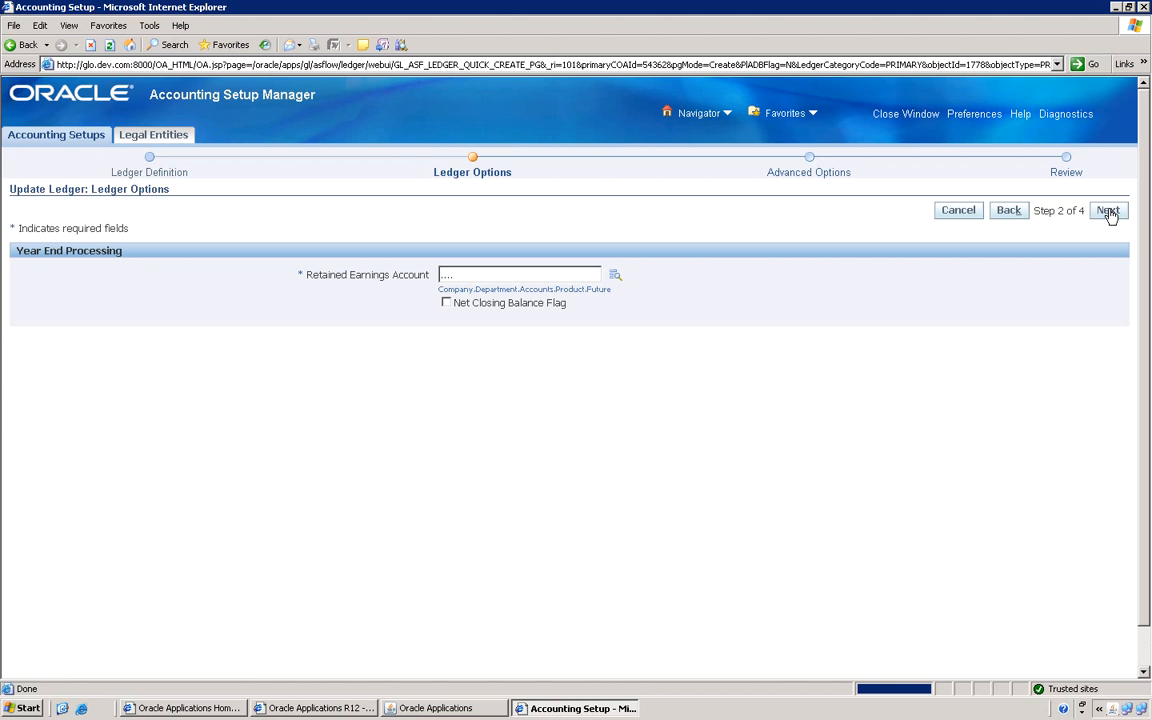
Step: Open the Retained Earnings Account search and choose company 01, USA operations
{"action": "left_click", "coordinate": [490, 280]}
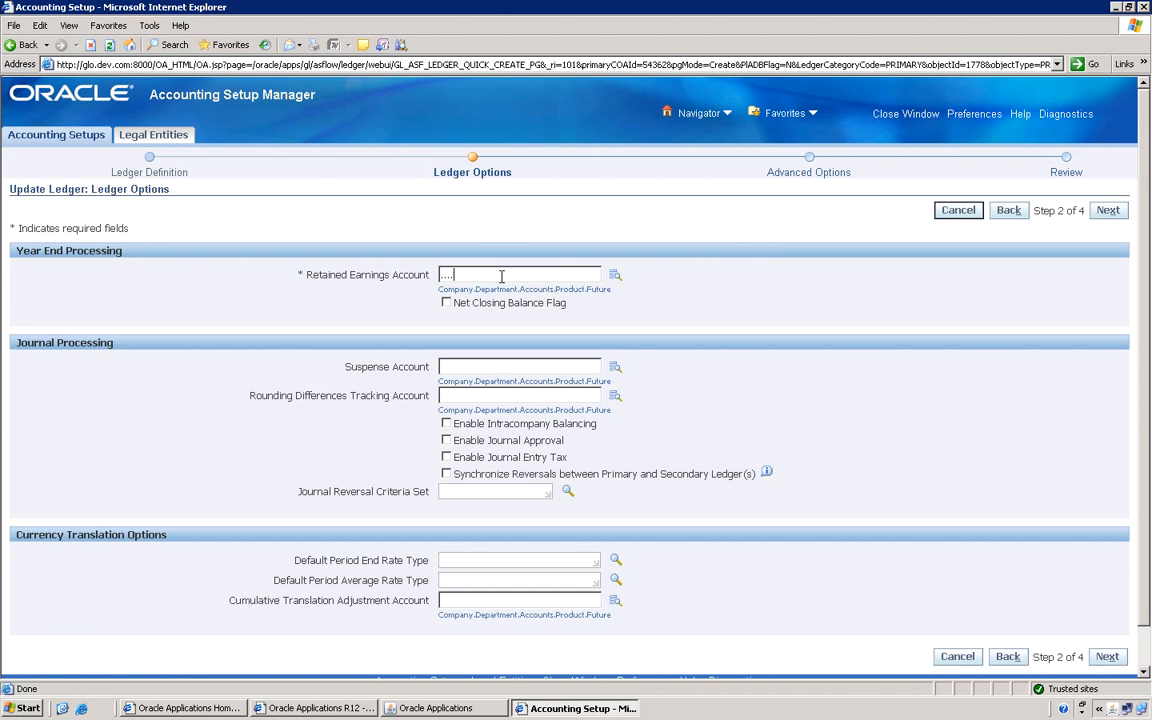
{"action": "left_click", "coordinate": [615, 275]}
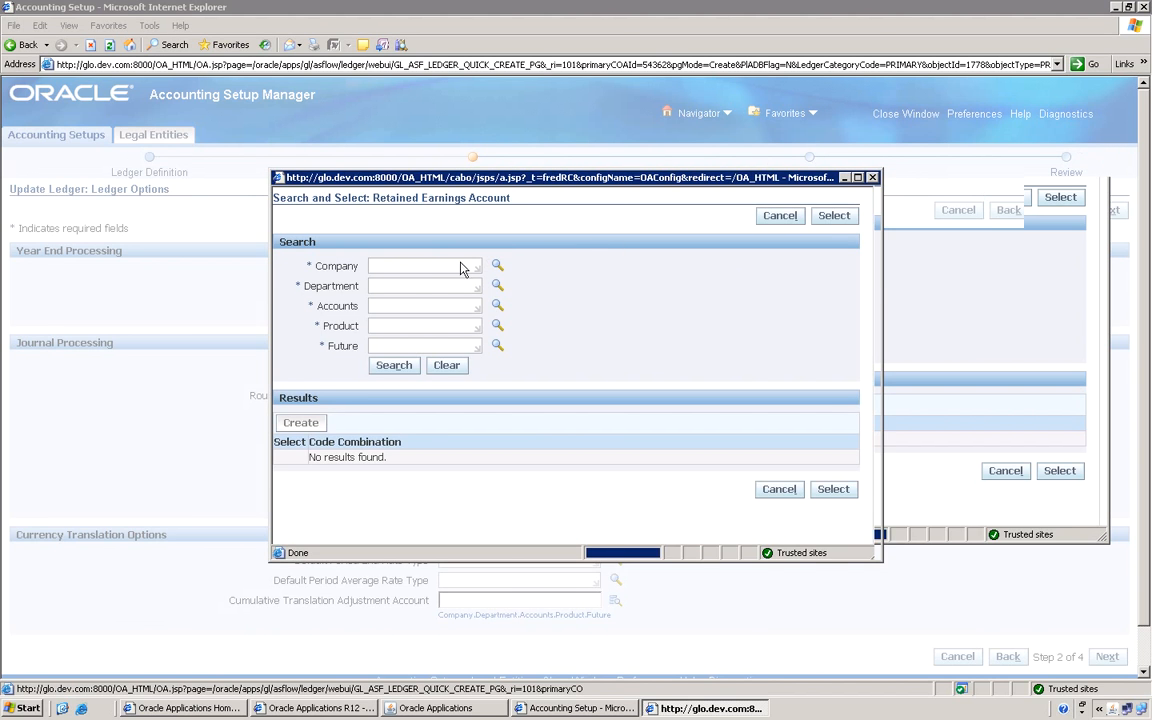
{"action": "left_click", "coordinate": [400, 266]}
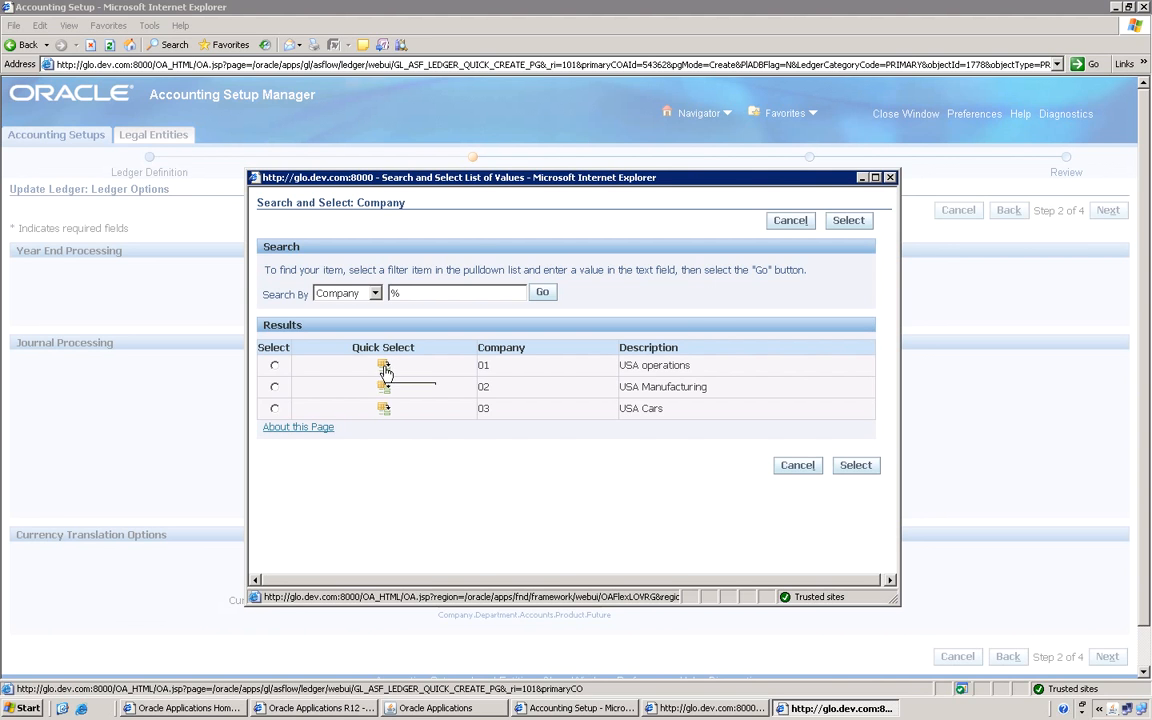
{"action": "left_click", "coordinate": [275, 366]}
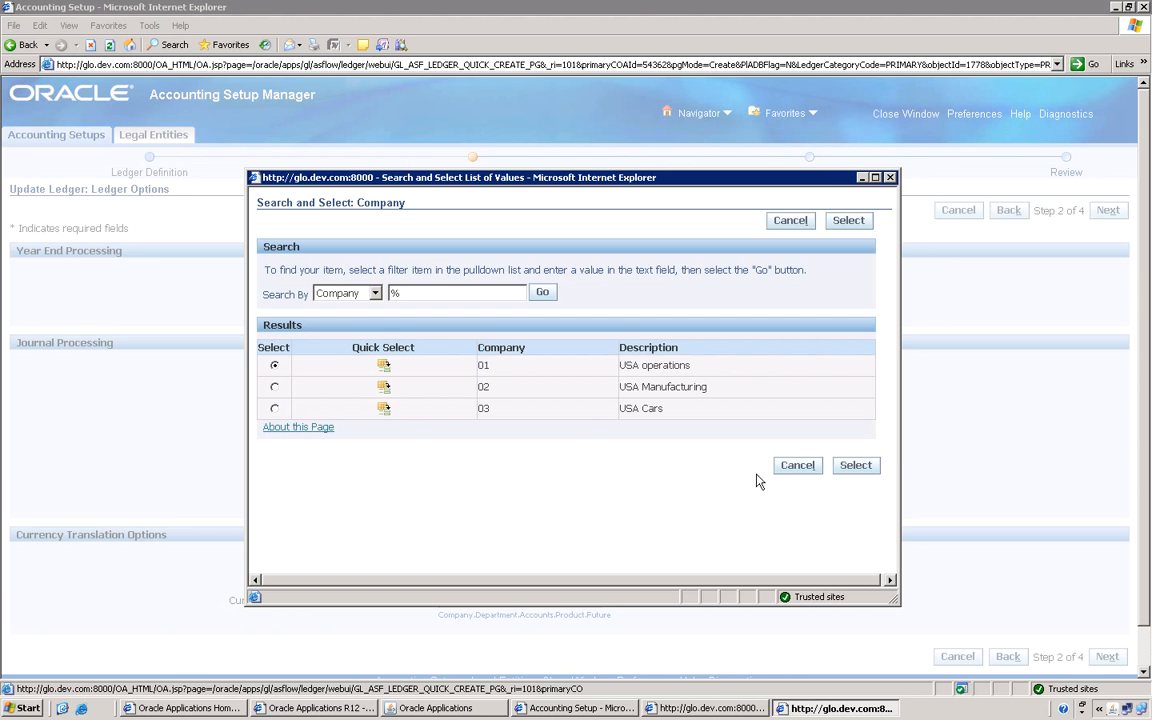
{"action": "left_click", "coordinate": [856, 466]}
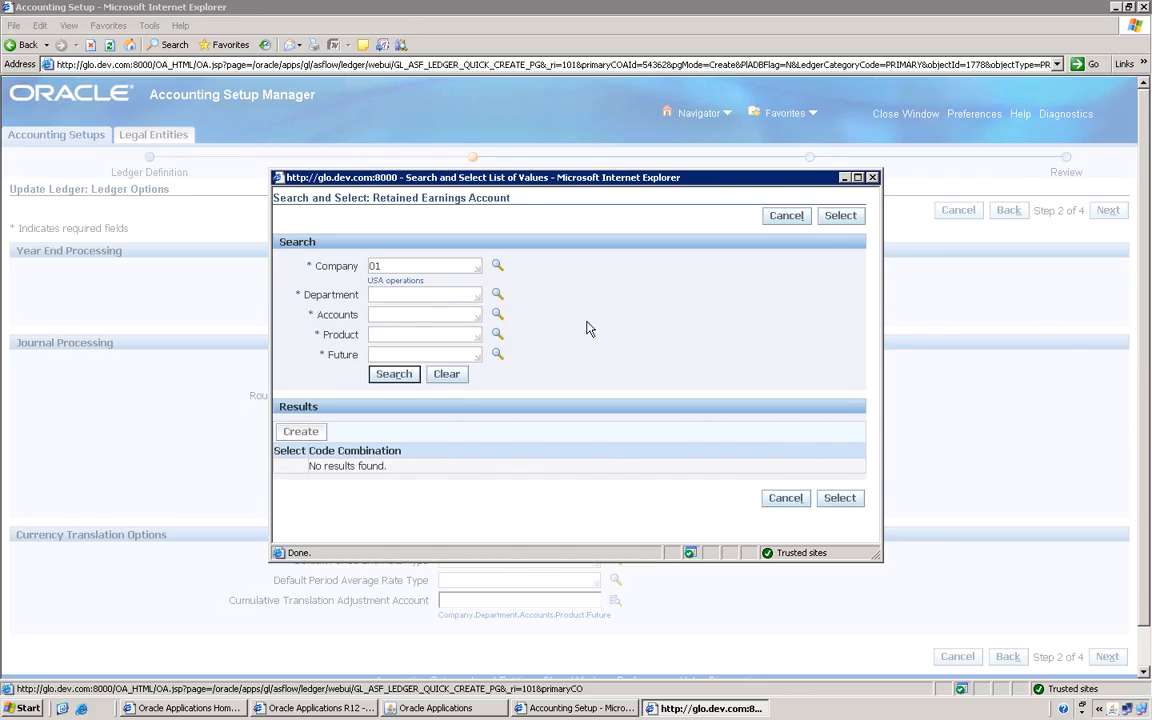
Step: Look up all Department values for the retained earnings account with the % wildcard
{"action": "left_click", "coordinate": [393, 292]}
{"action": "type", "text": "%"}
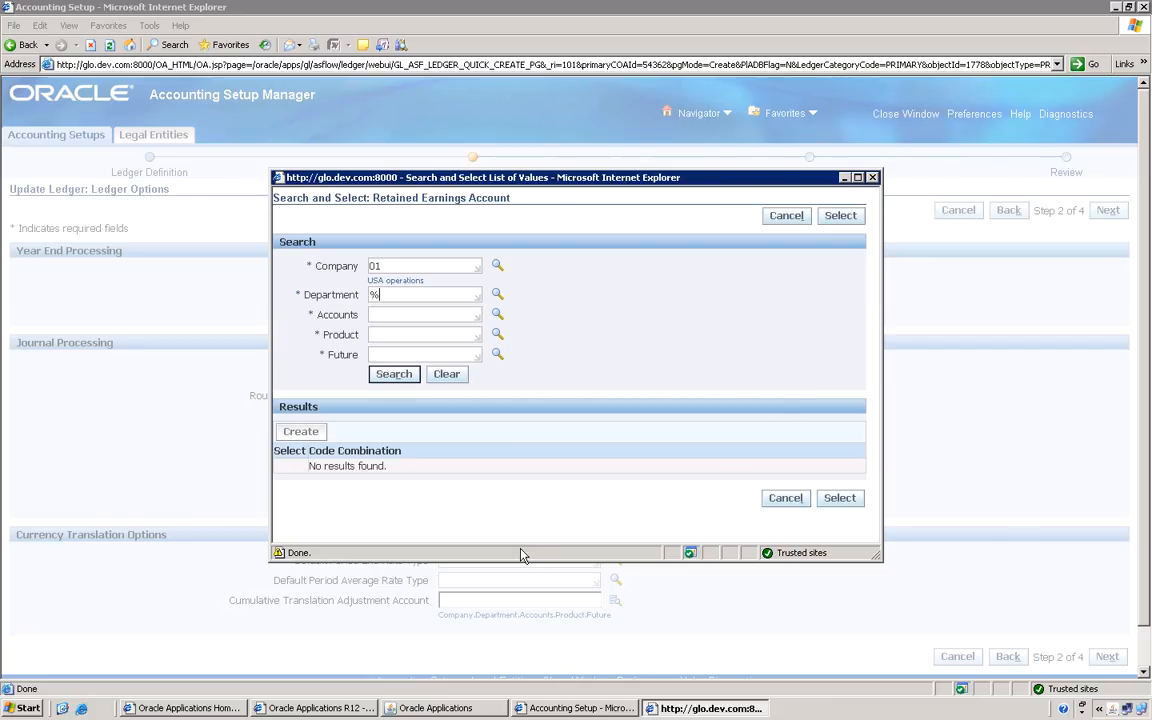
{"action": "key", "text": "alt+Tab"}
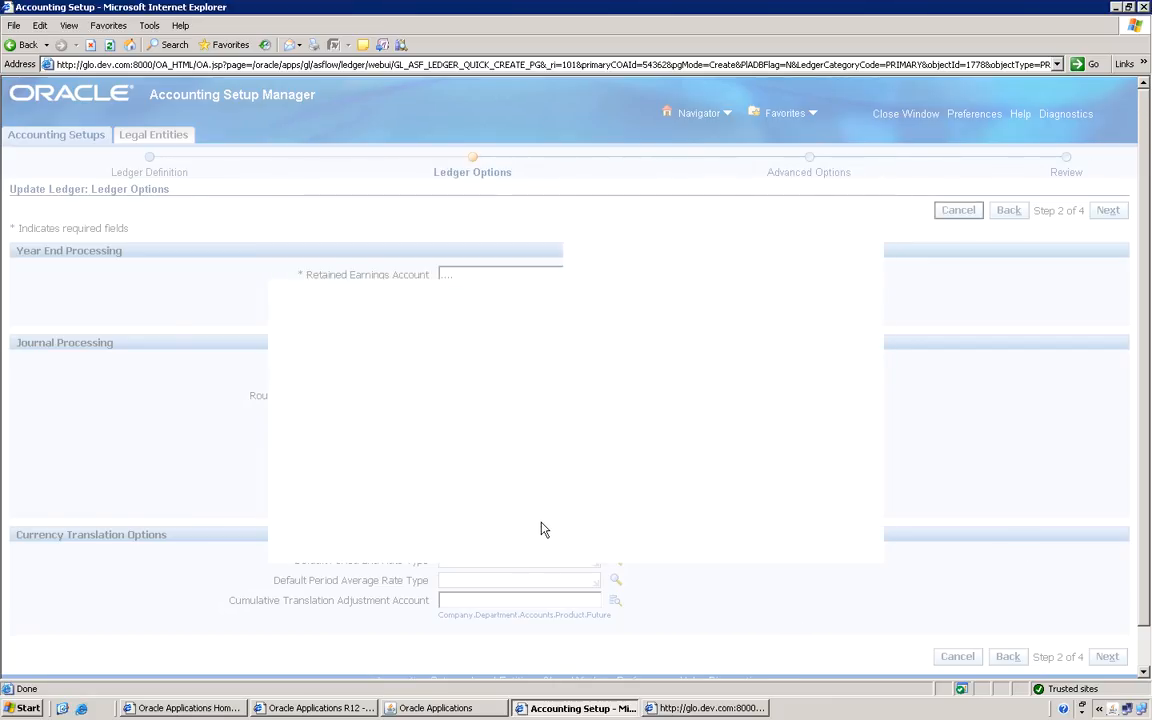